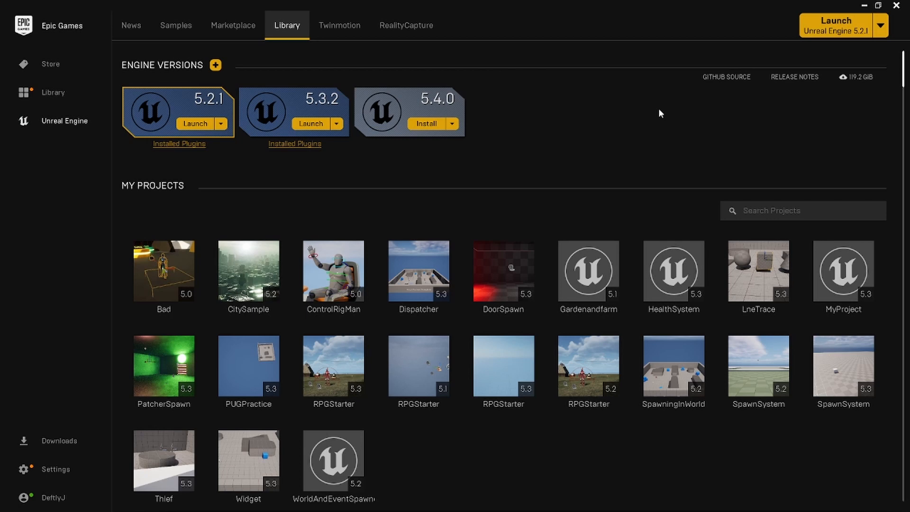
Step: Launch Unreal Engine 5.3.2 and create a Games project from the Third Person template, named Anim
click(318, 125)
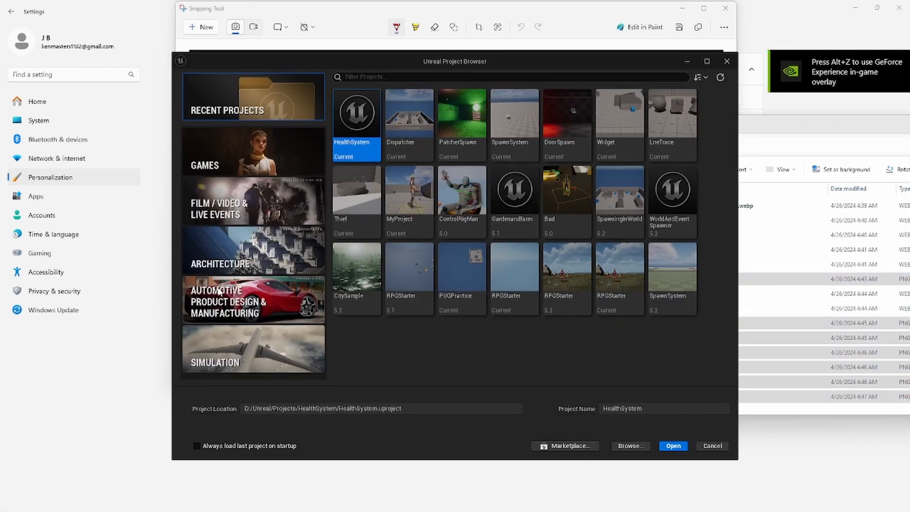
click(221, 146)
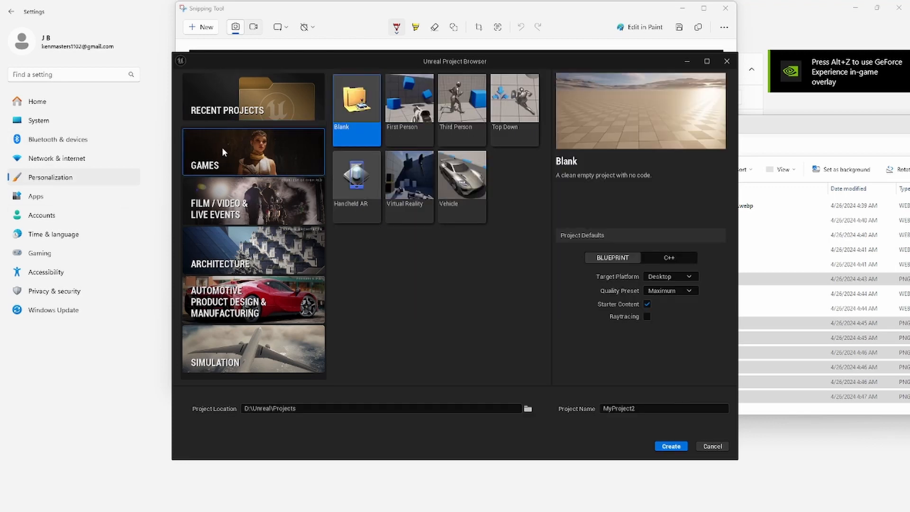
click(460, 124)
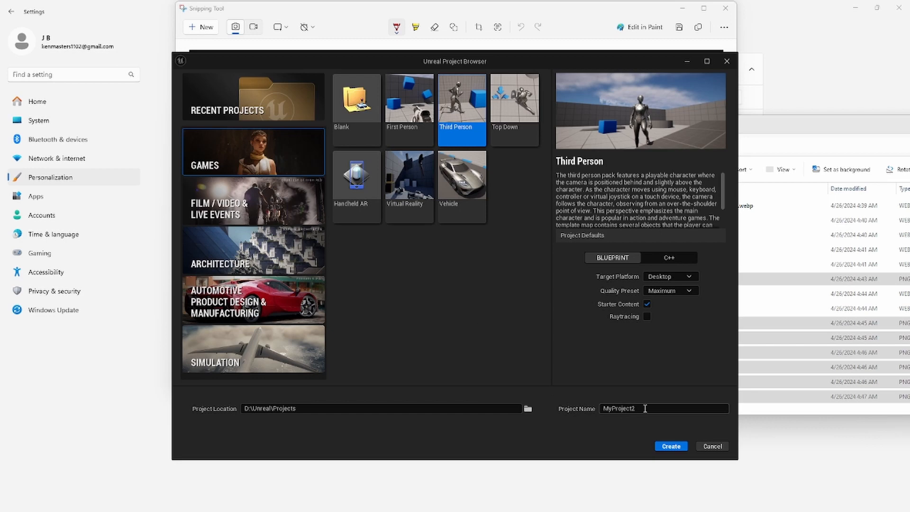
drag(645, 408, 580, 412)
text(Ani,)
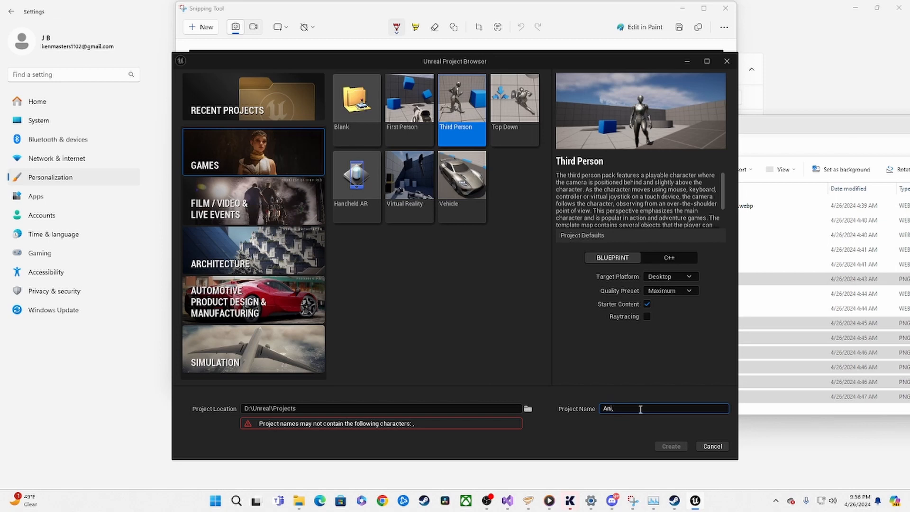
key(BackSpace)
text(m)
click(673, 446)
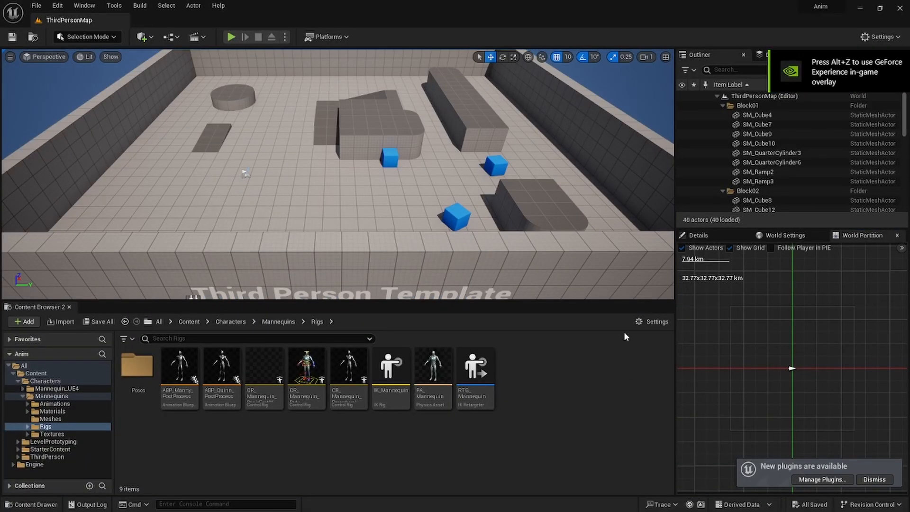
Step: Search the project's Content folder for "rig" and select the CR_Mannequin_Body control rig
click(44, 365)
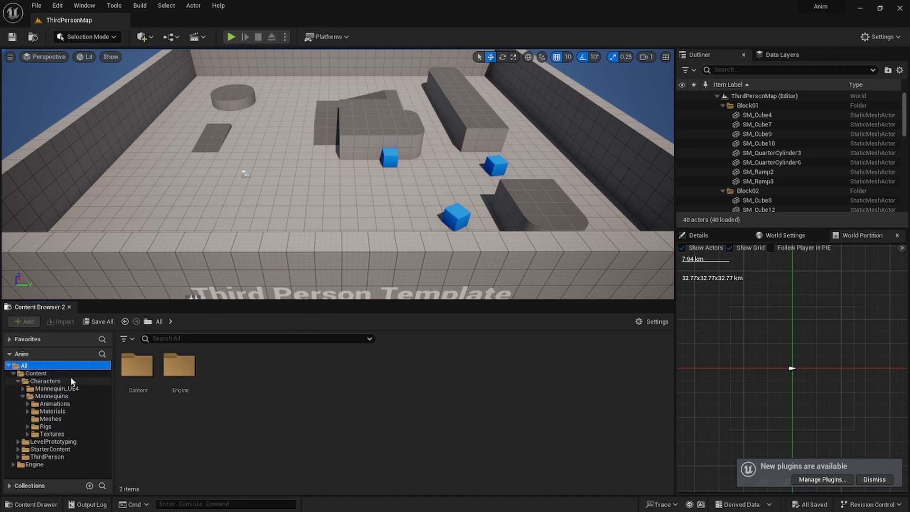
click(13, 373)
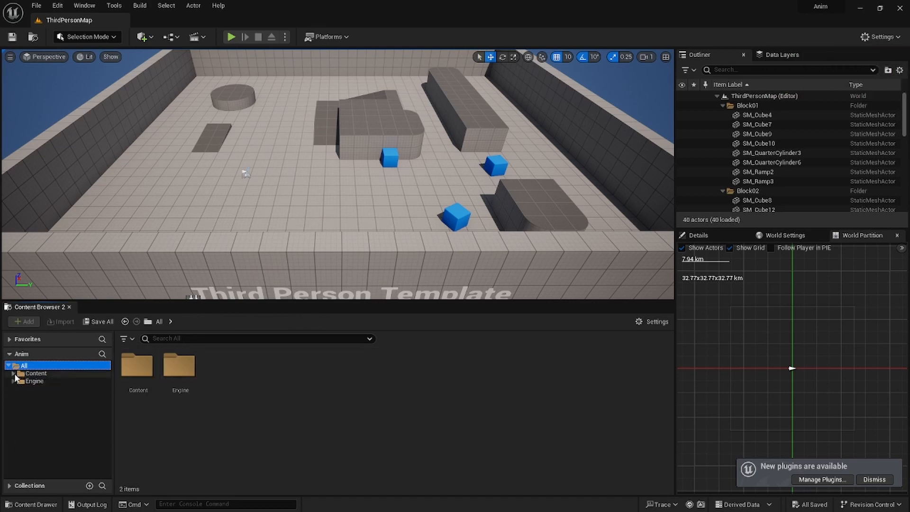
click(42, 373)
click(195, 340)
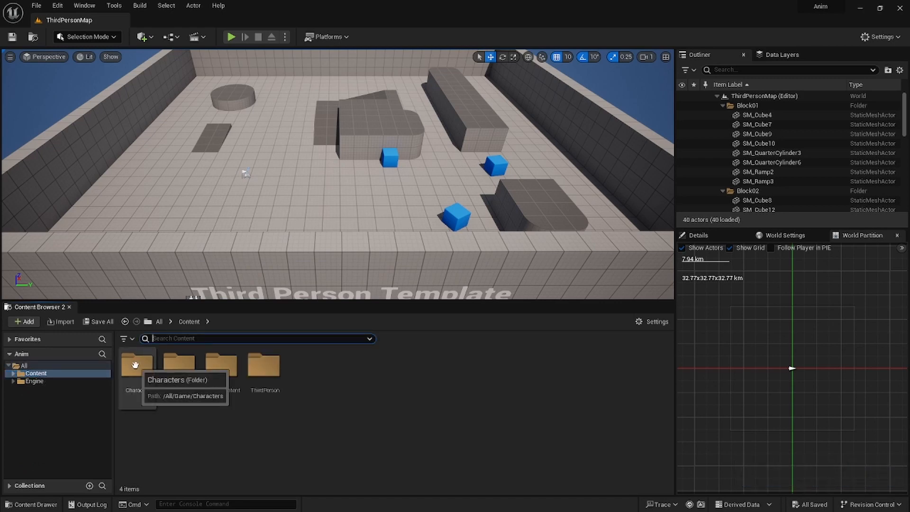
text(rig)
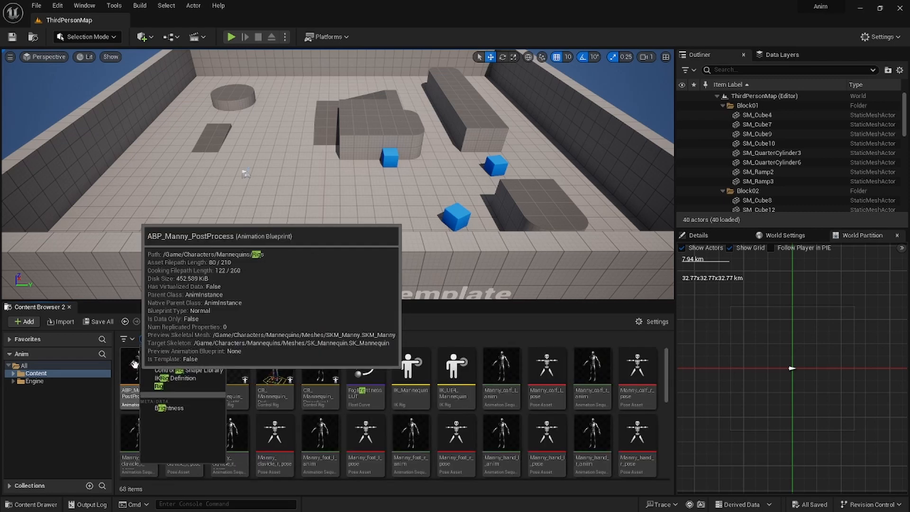
click(280, 373)
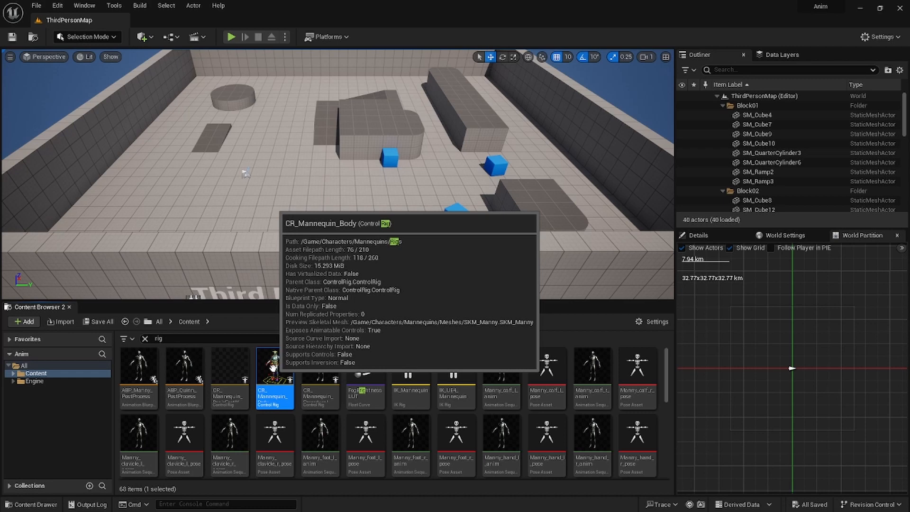
Step: Browse to the Characters/Mannequins/Rigs folder and clear the "rig" search filter
click(14, 374)
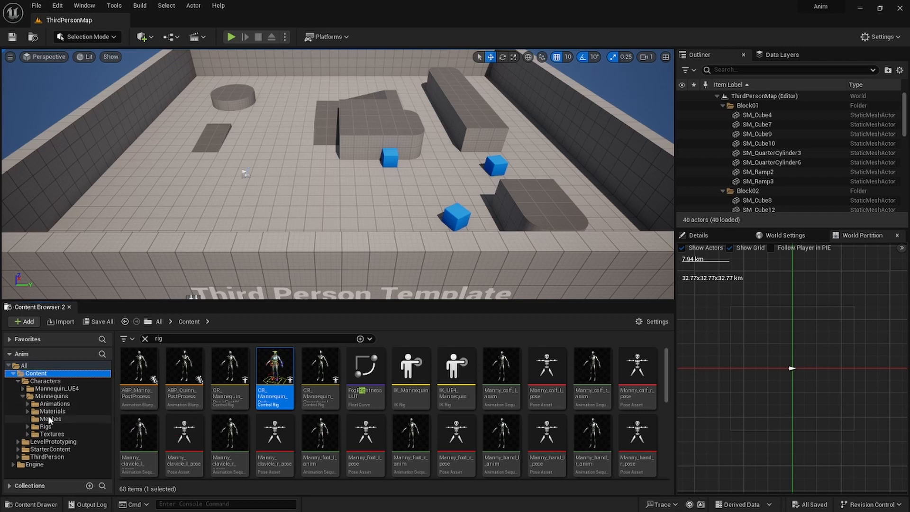
click(39, 426)
click(28, 426)
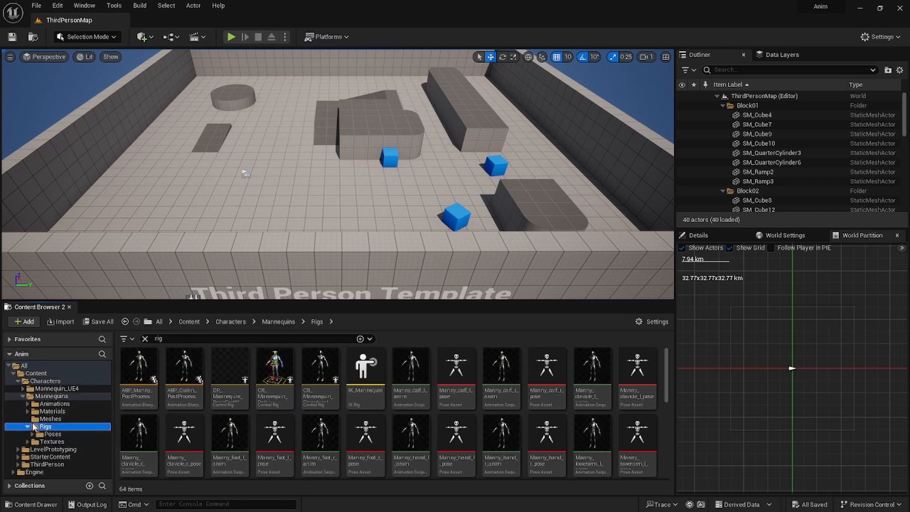
click(144, 339)
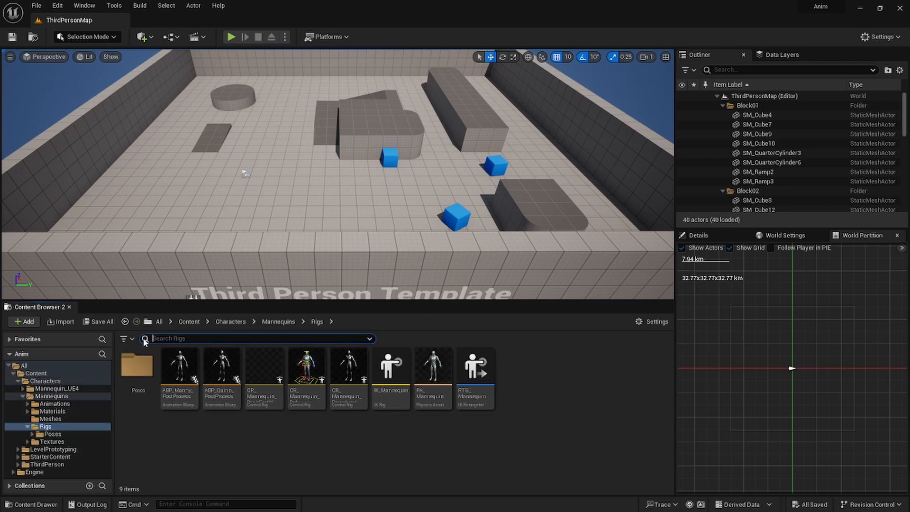
Step: Place the CR_Mannequin_Body control rig on the level floor near the player start
mouse_move(377, 199)
right_down()
mouse_move(341, 201)
mouse_move(334, 185)
mouse_move(365, 209)
right_up()
key(w)
click(307, 361)
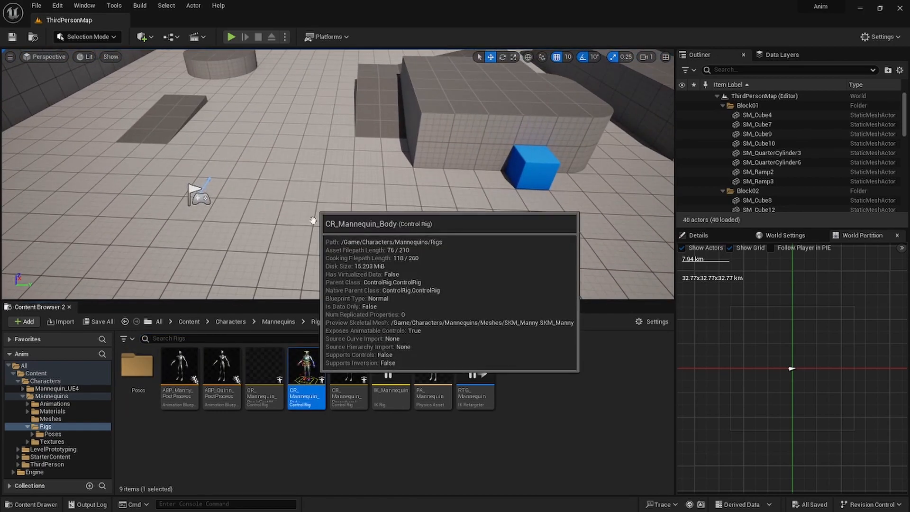
drag(342, 232, 349, 253)
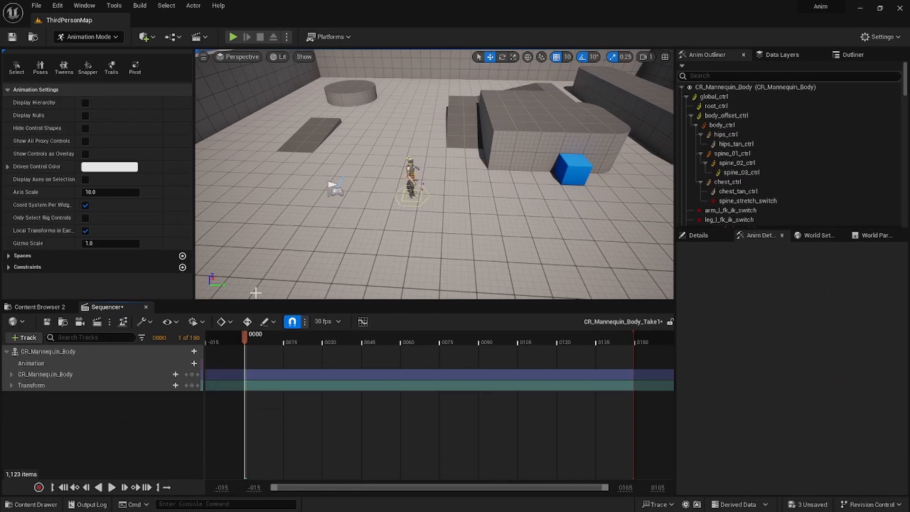
Step: Enable the left arm, right arm, spine and neck FK/IK switches under global_ctrl in the CR_Mannequin_Body track
key(w)
right_drag(412, 190, 397, 176)
key(s)
key(w)
key(w)
key(s)
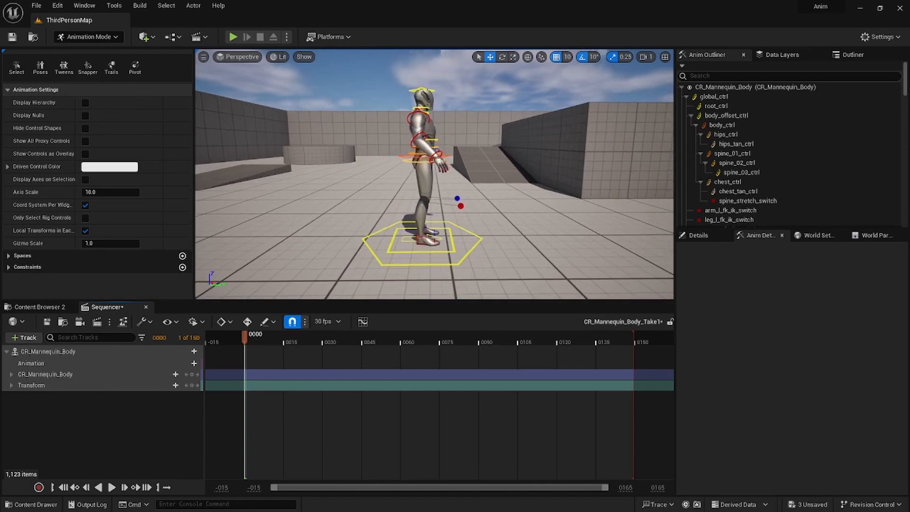
click(41, 378)
click(11, 374)
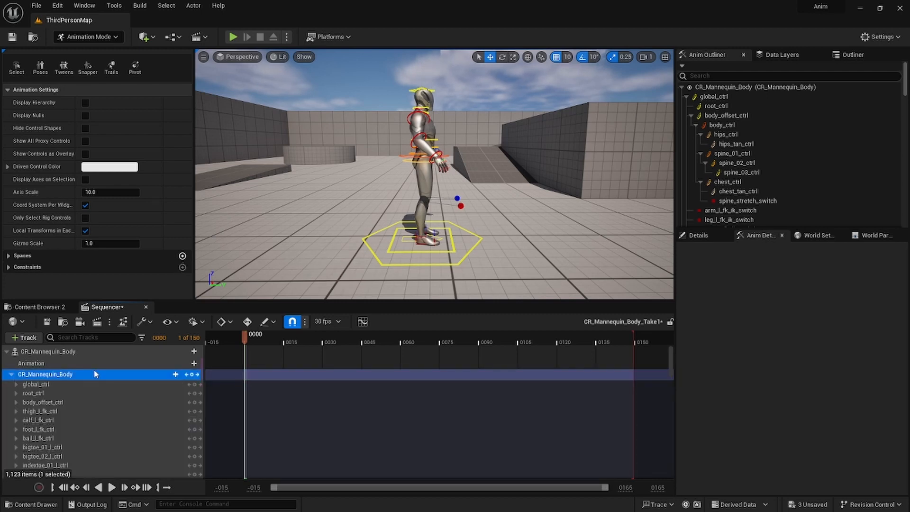
scroll(94, 374, down, 1)
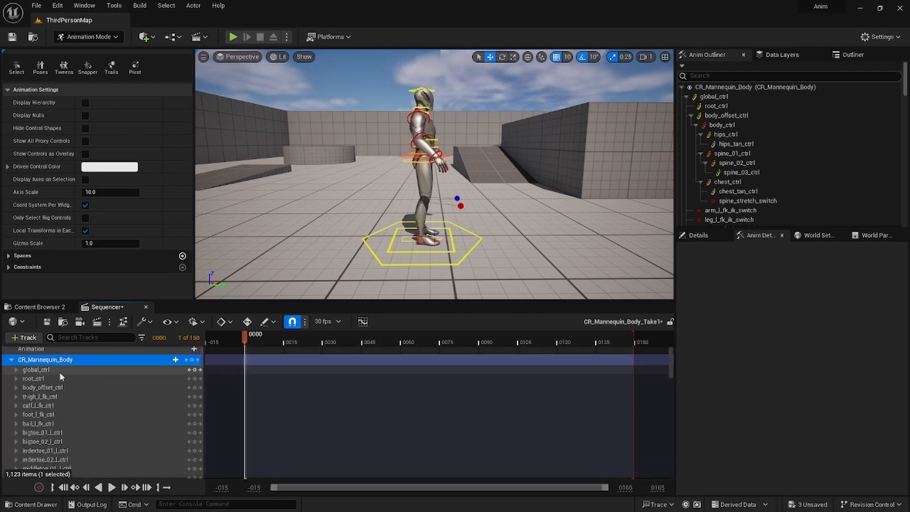
click(16, 370)
scroll(118, 389, down, 3)
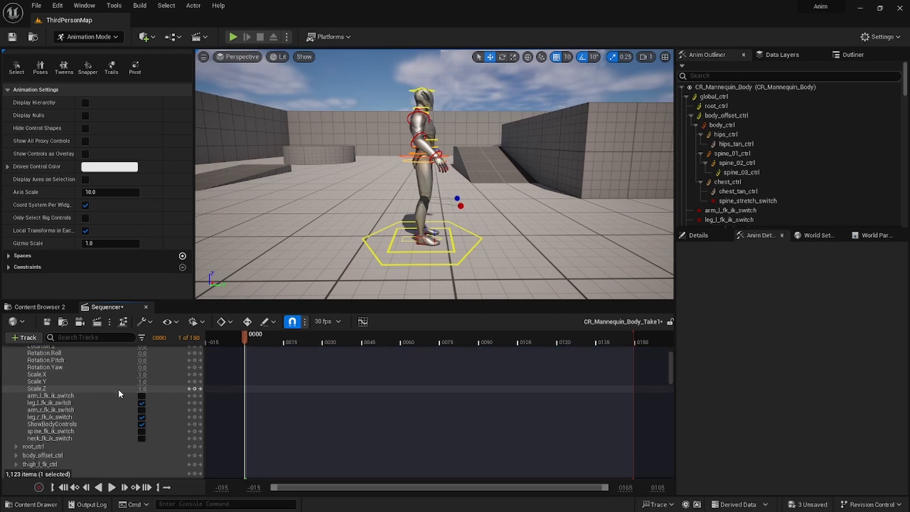
click(142, 396)
click(142, 410)
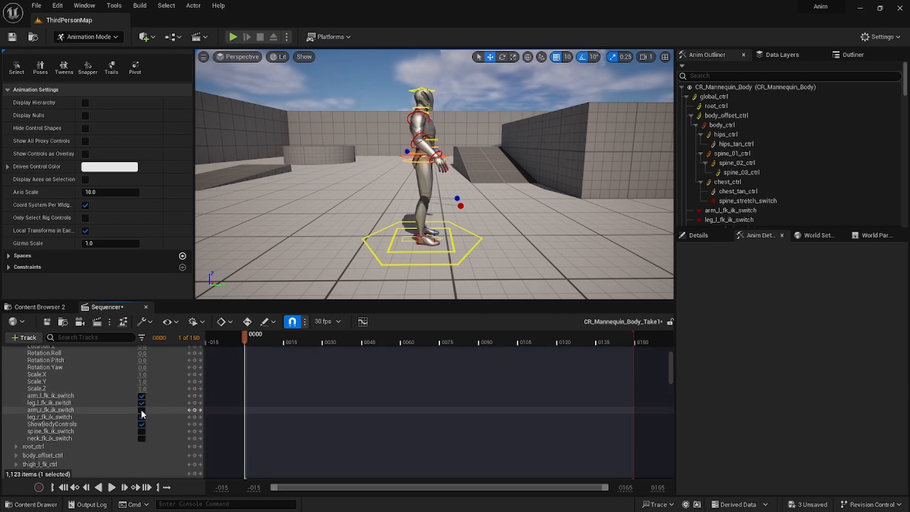
click(141, 432)
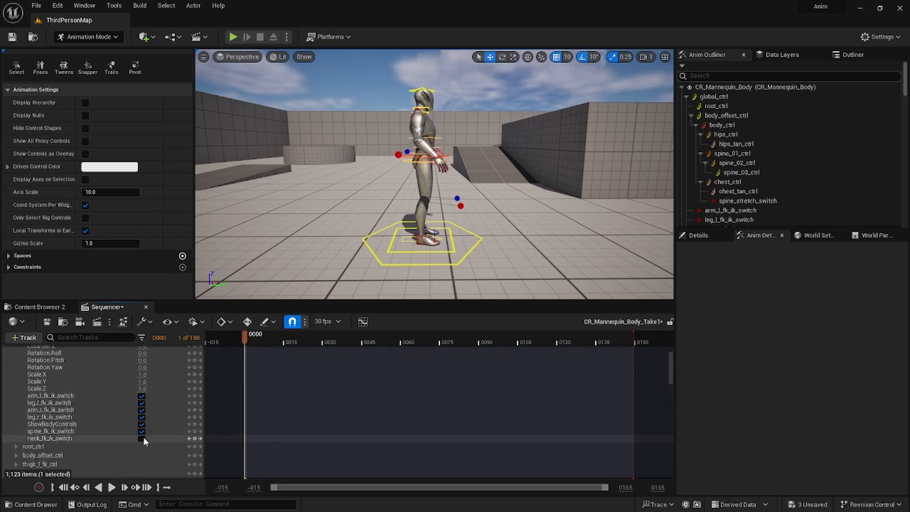
click(142, 438)
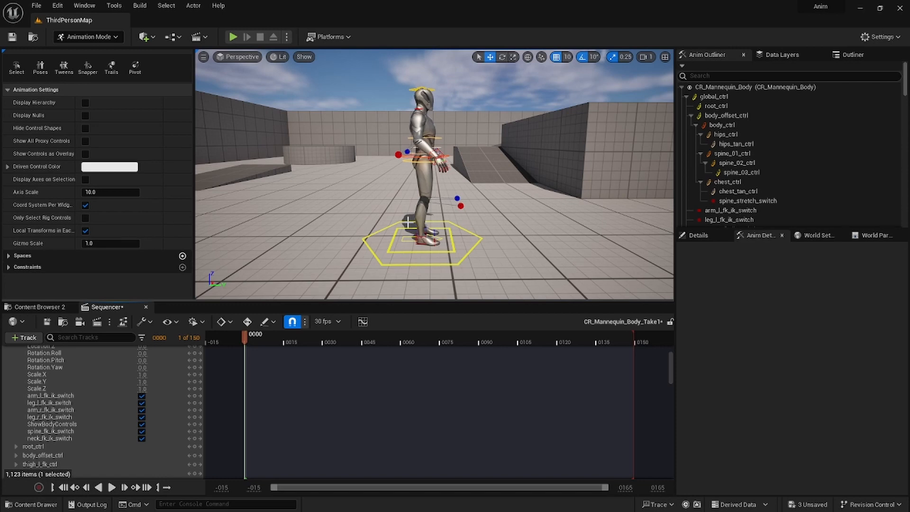
Step: Look over the mannequin's IK controls up close and collapse the CR_Mannequin_Body track in Sequencer
mouse_move(408, 223)
right_down()
mouse_move(410, 256)
mouse_move(410, 170)
mouse_move(403, 227)
mouse_move(411, 214)
right_up()
key(w)
key(s)
key(w)
key(s)
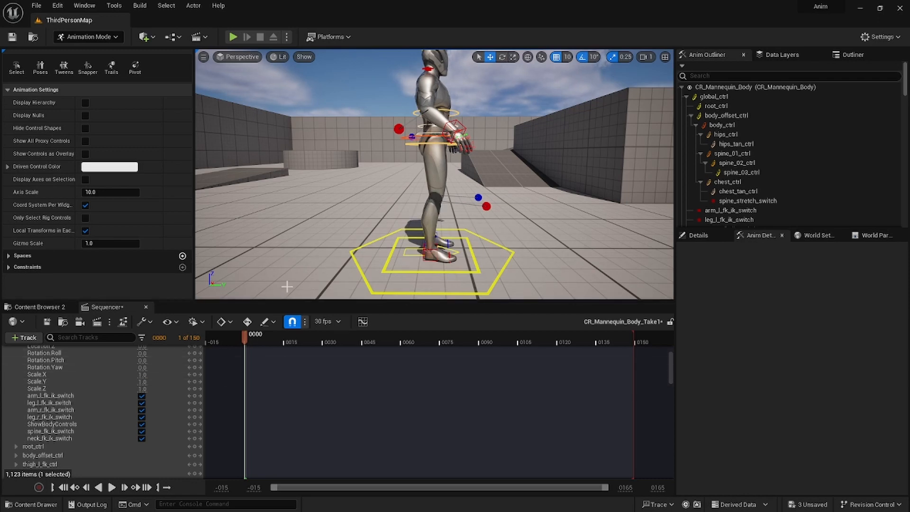
scroll(71, 399, up, 10)
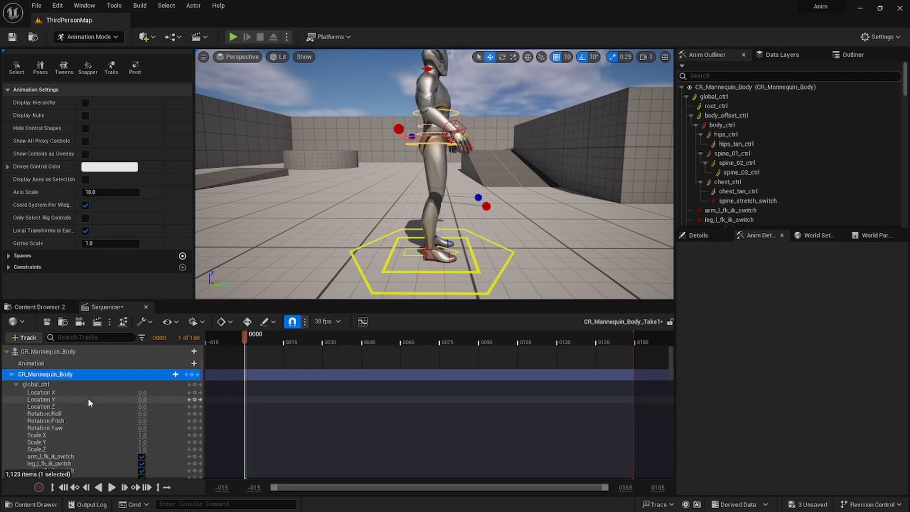
click(12, 374)
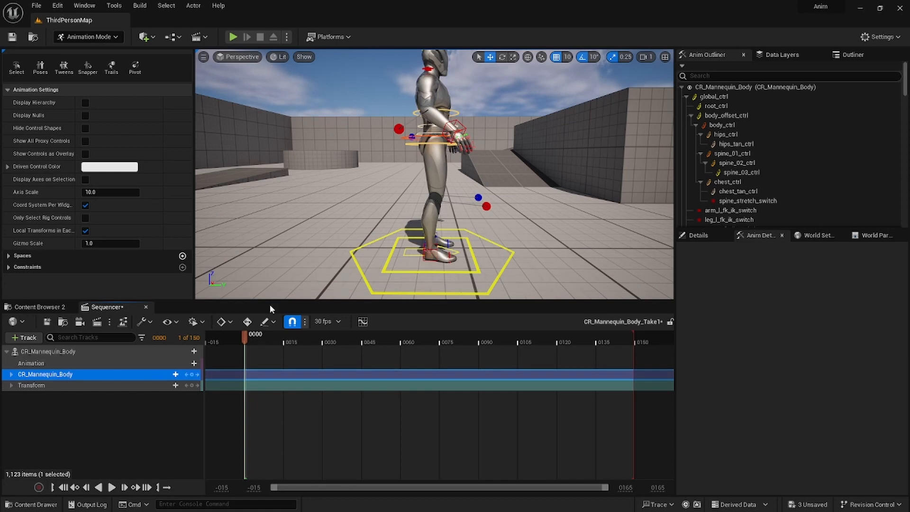
Step: With the right foot's IK control selected, turn on looped playback and automatic keyframing in Sequencer
click(425, 248)
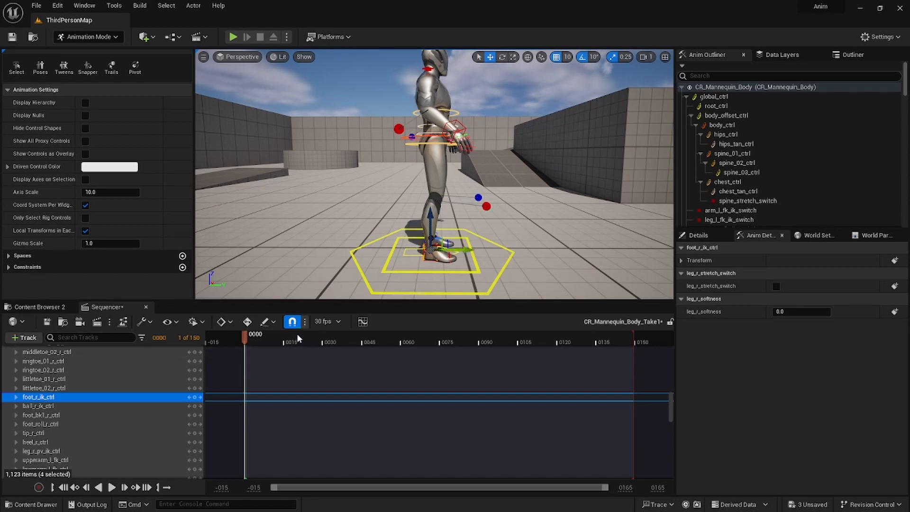
click(167, 487)
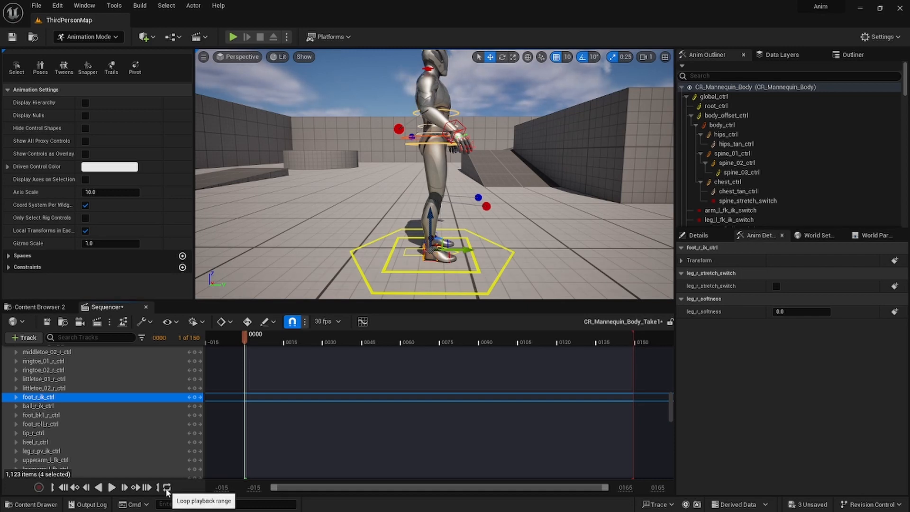
click(247, 323)
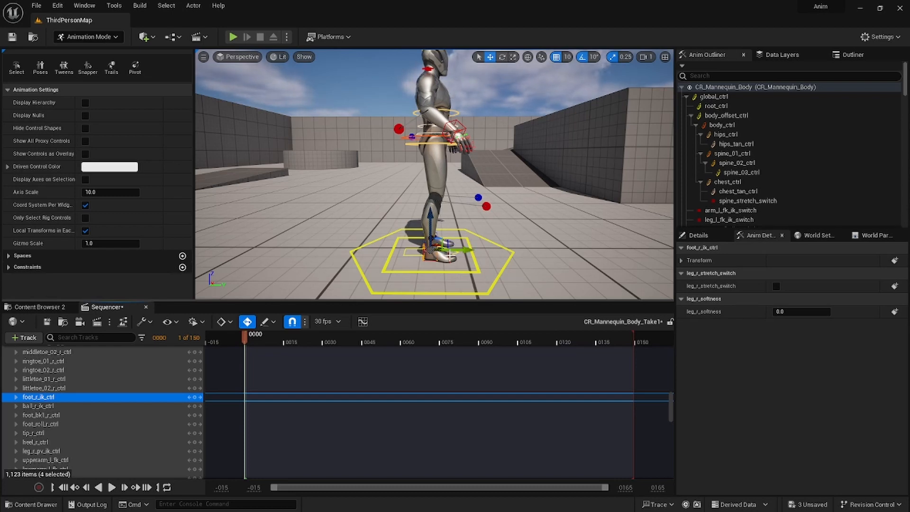
Step: Lower the mannequin's hips_ctrl vertically at frame 0 so that the knees bend
right_drag(485, 254, 493, 252)
key(w)
key(s)
scroll(439, 189, down, 4)
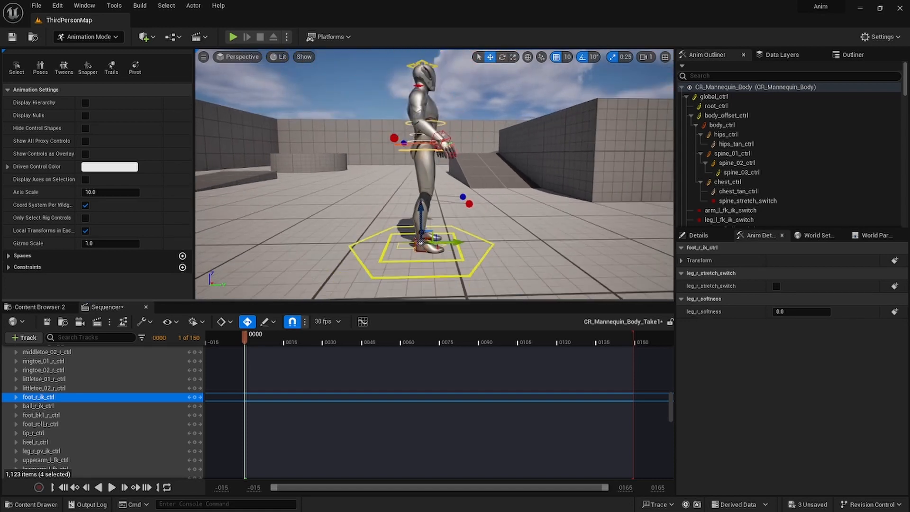
click(423, 151)
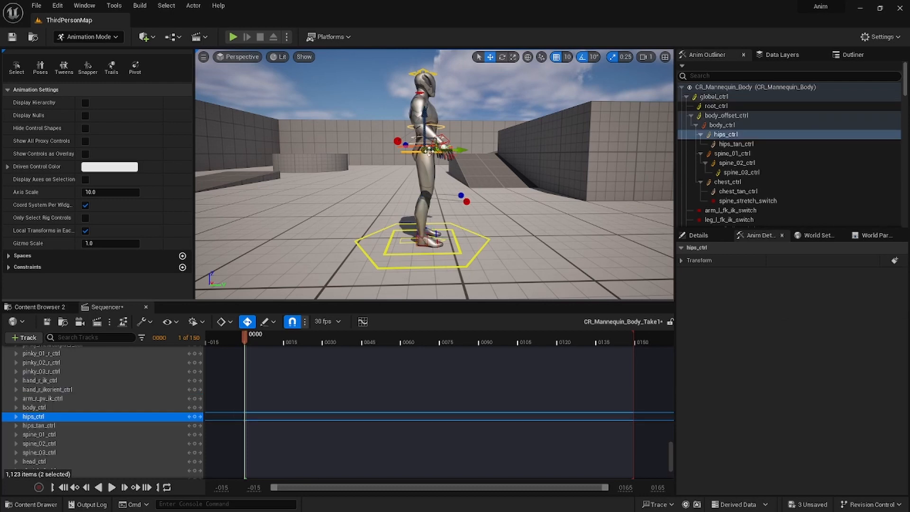
drag(423, 130, 423, 142)
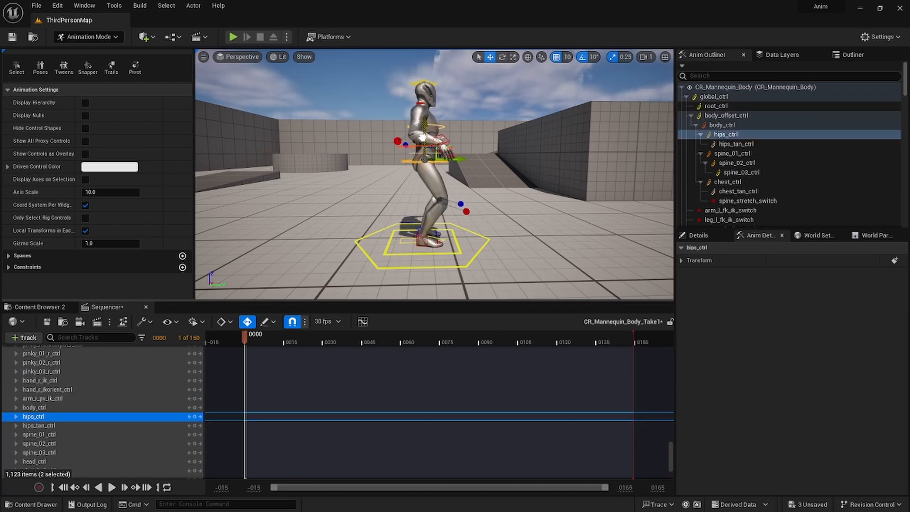
Step: Move the right foot's IK control (foot_r_ik_ctrl) forward along the ground into a stride at frame 0
click(419, 242)
mouse_move(418, 237)
right_down()
mouse_move(407, 241)
mouse_move(416, 236)
right_up()
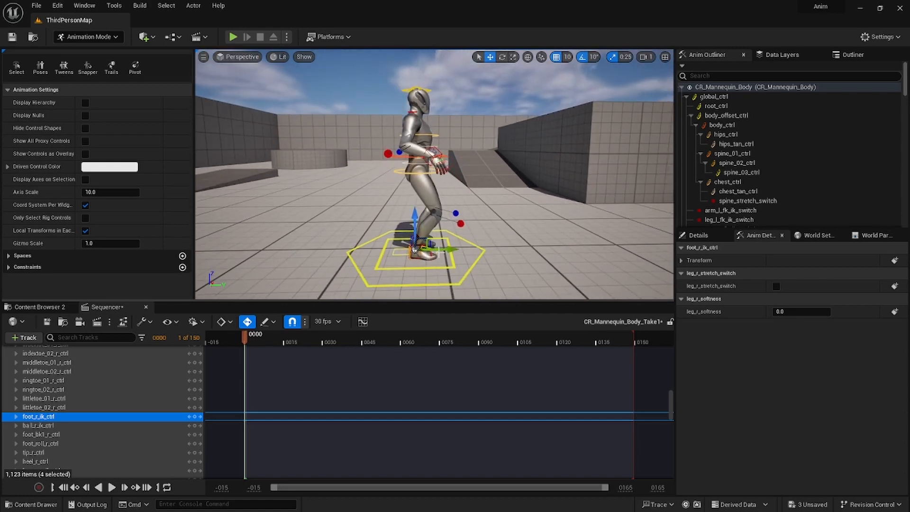
mouse_move(438, 250)
mouse_down()
mouse_move(411, 254)
mouse_move(446, 250)
mouse_up()
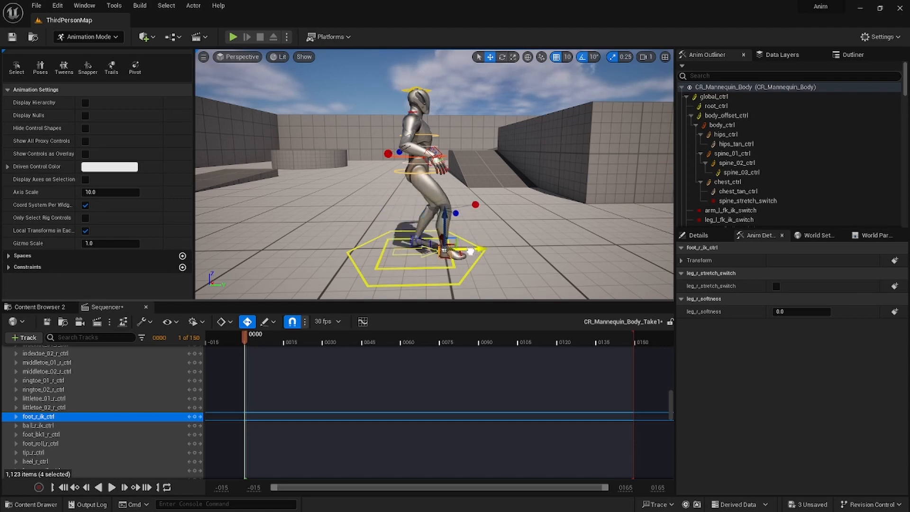
Step: Move the left foot's IK control (foot_l_ik_ctrl) backward along the ground to widen the stride at frame 0
right_drag(416, 256, 426, 248)
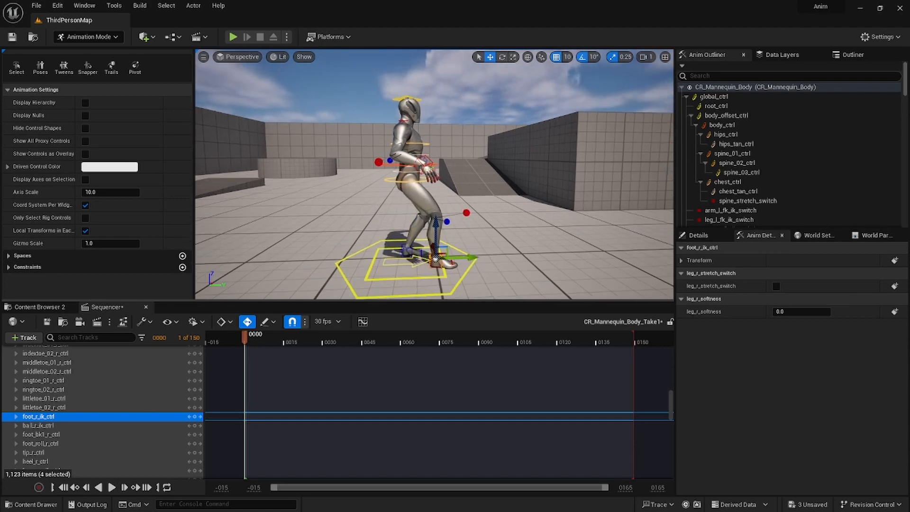
click(400, 249)
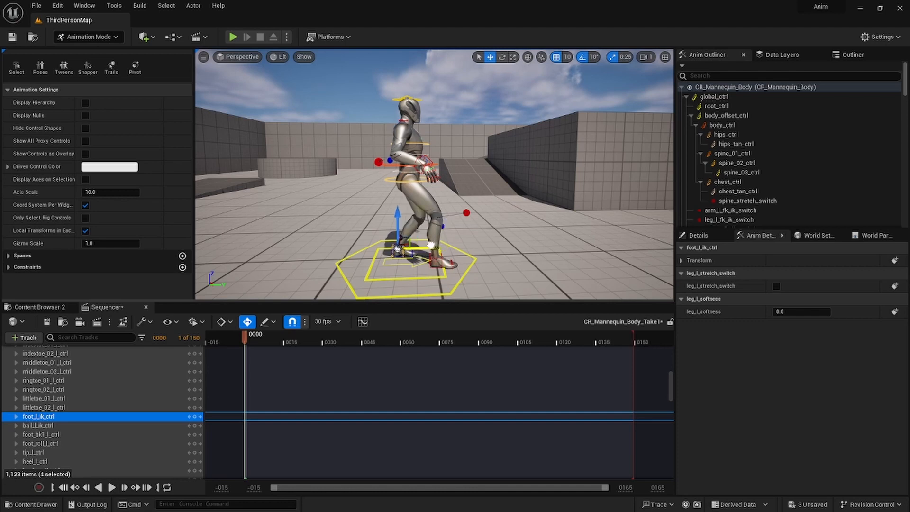
drag(430, 245, 416, 246)
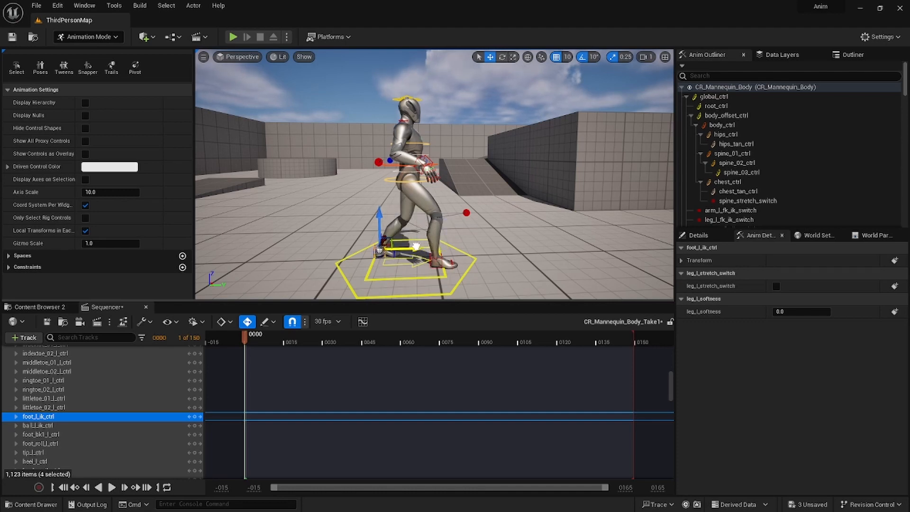
Step: Move the right hand's IK control (hand_r_ik_ctrl) backward so that the right arm swings behind the body at frame 0
mouse_move(416, 246)
right_down()
mouse_move(410, 223)
mouse_move(405, 256)
mouse_move(401, 251)
right_up()
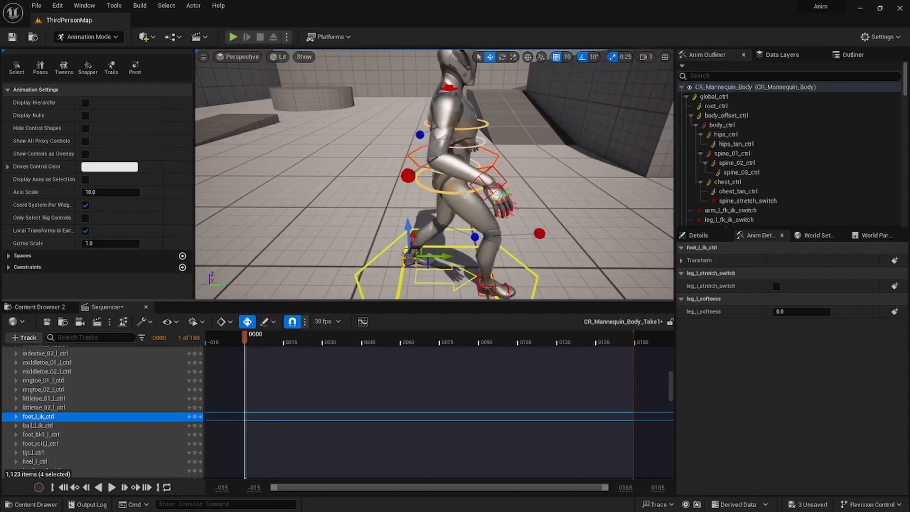
click(480, 194)
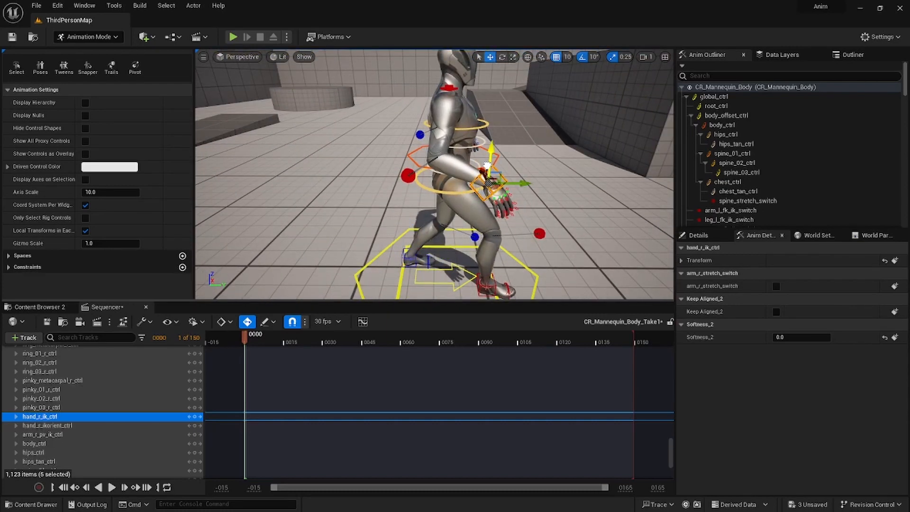
right_drag(483, 186, 478, 241)
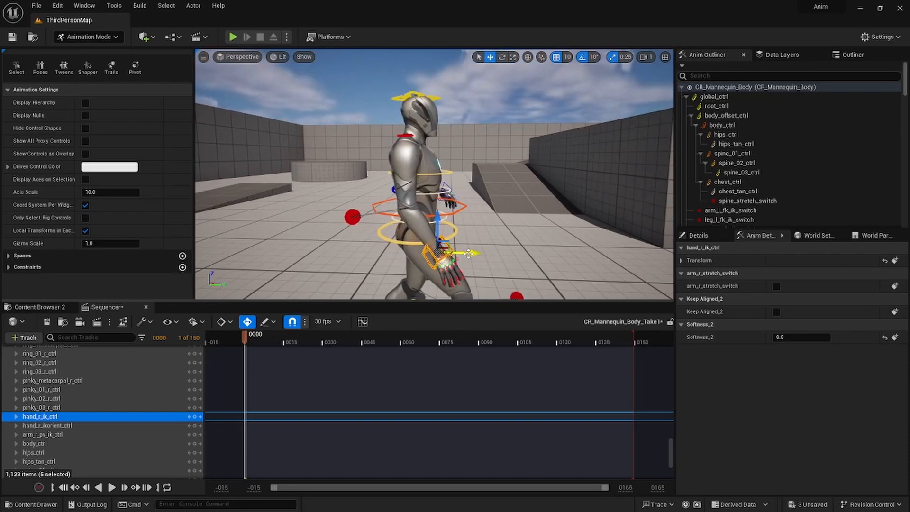
drag(466, 254, 421, 252)
key(e)
key(w)
Step: Bring the left hand's IK control (hand_l_ik_ctrl) inward, closer to the mannequin's torso, at frame 0
right_drag(435, 246, 289, 237)
key(w)
right_drag(469, 237, 478, 270)
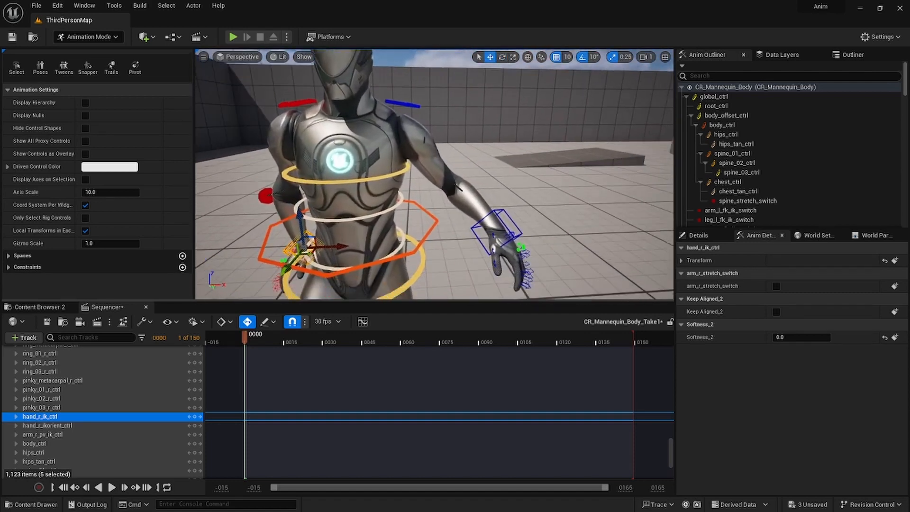
click(499, 214)
drag(500, 214, 464, 239)
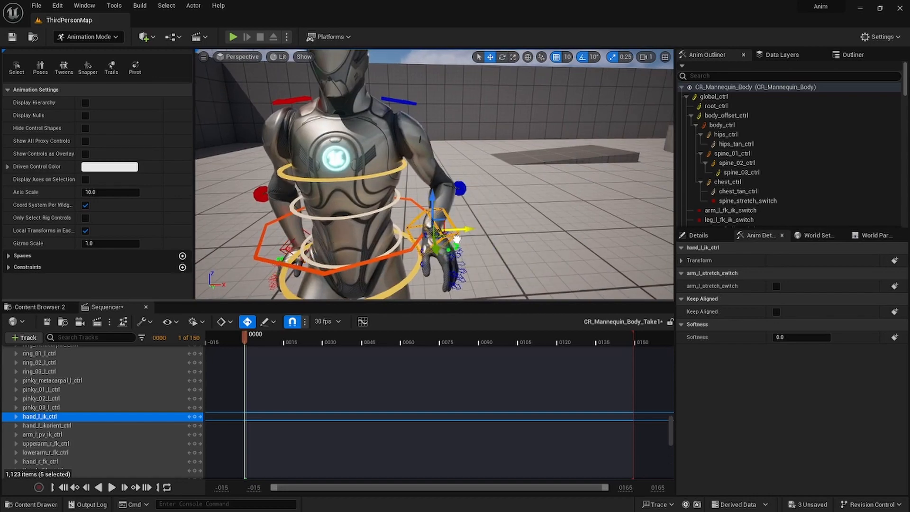
Step: Adjust the height and forward reach of hand_l_ik_ctrl so that the left hand sits in front of the hips
key(s)
right_drag(478, 216, 327, 199)
key(d)
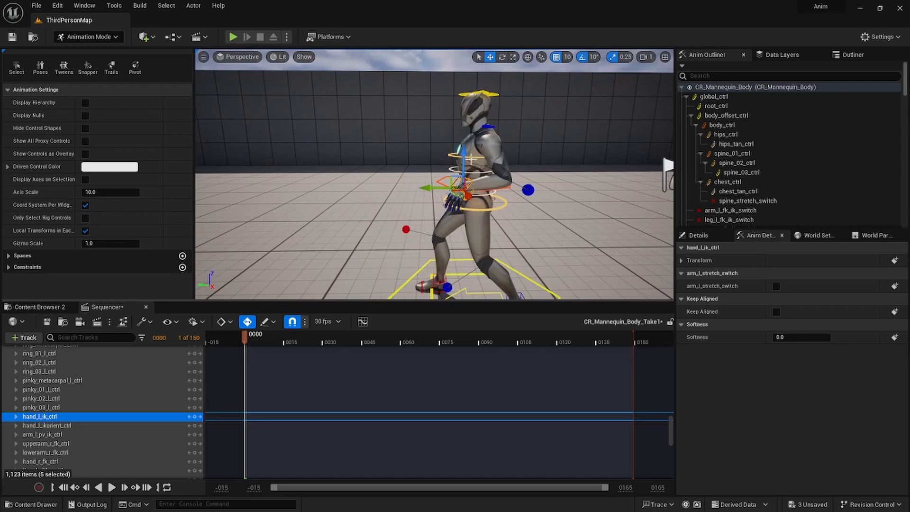
drag(462, 156, 462, 180)
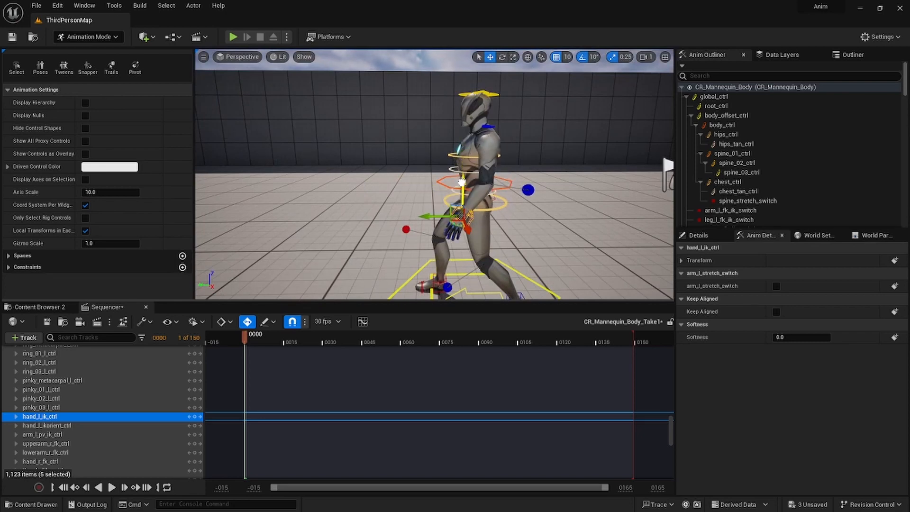
drag(429, 216, 410, 212)
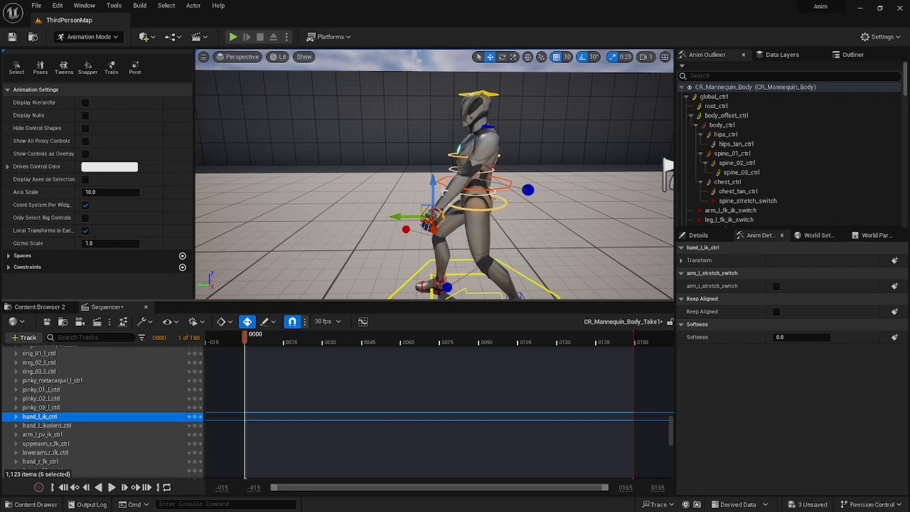
mouse_move(434, 180)
mouse_down()
mouse_move(438, 164)
mouse_move(440, 173)
mouse_up()
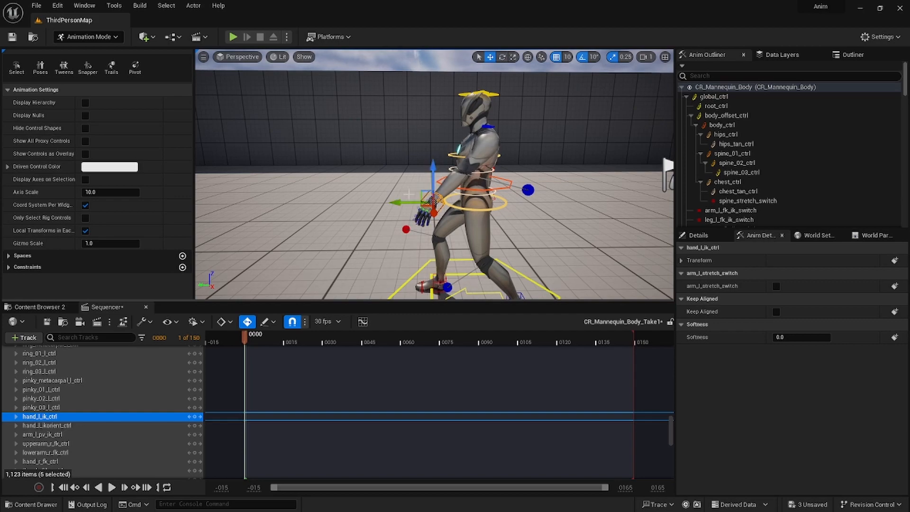
drag(395, 203, 406, 201)
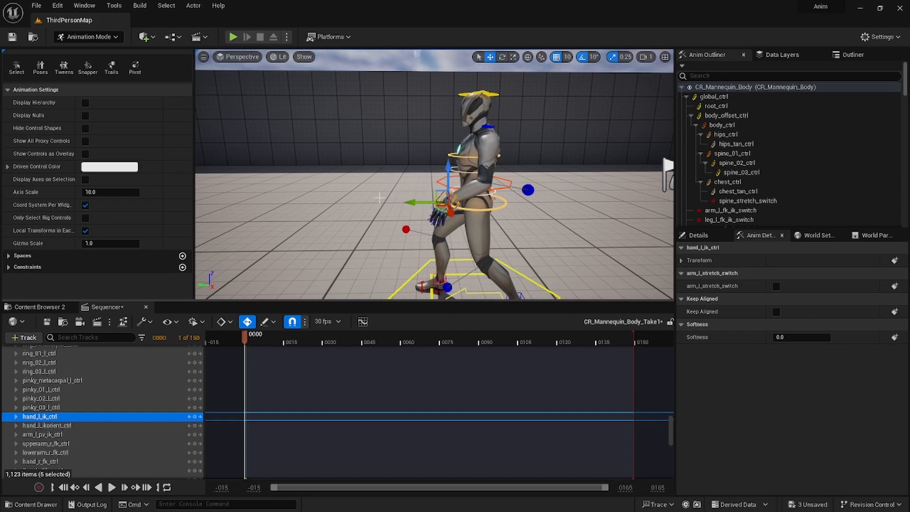
Step: Rotate the right hand's IK control (hand_r_ik_ctrl) seen from behind and move it slightly sideways toward the body
right_drag(379, 198, 592, 199)
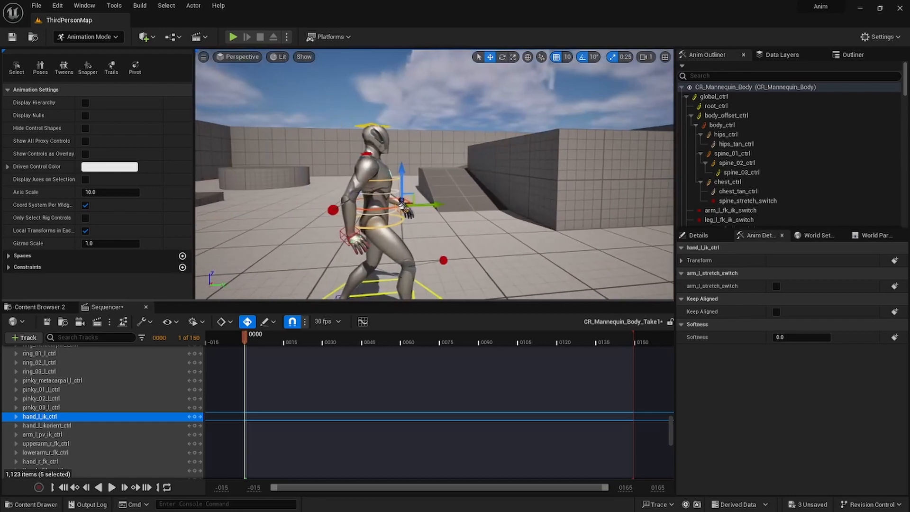
right_drag(426, 199, 332, 212)
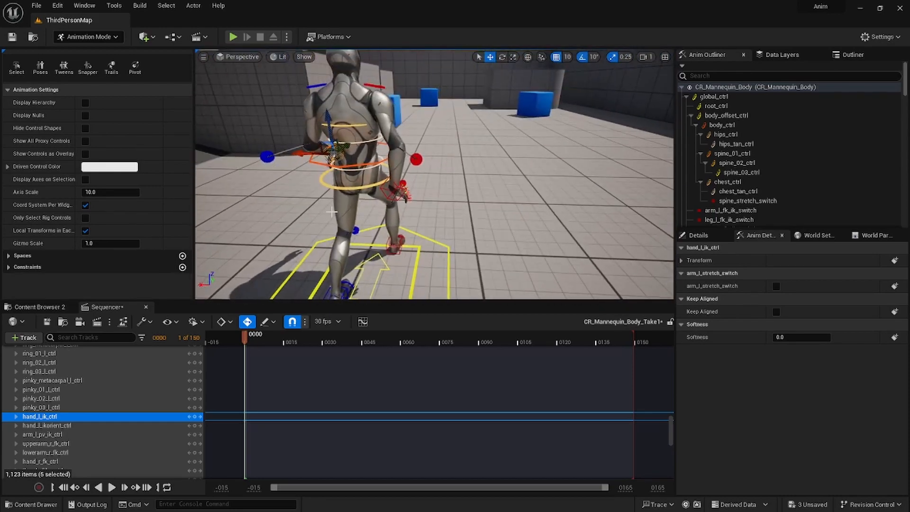
click(389, 196)
key(e)
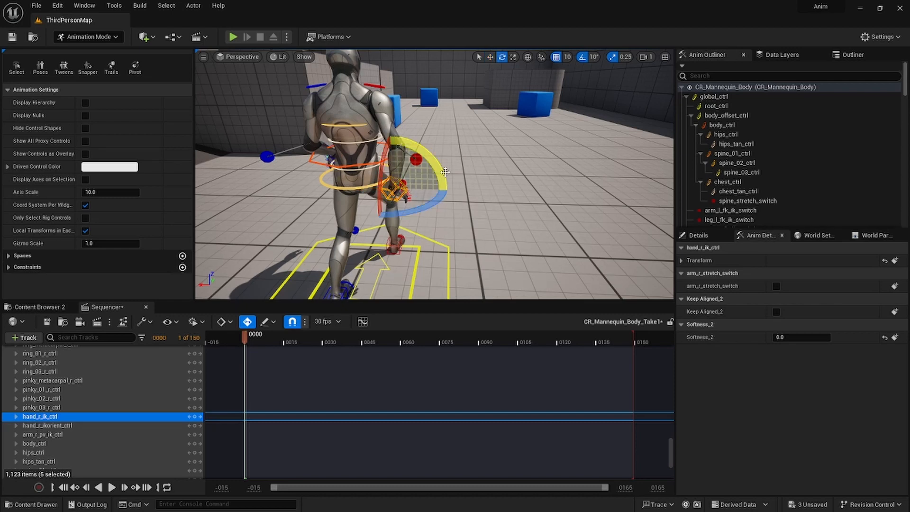
drag(442, 175, 439, 195)
mouse_move(447, 130)
right_down()
mouse_move(376, 102)
mouse_move(447, 117)
right_up()
key(w)
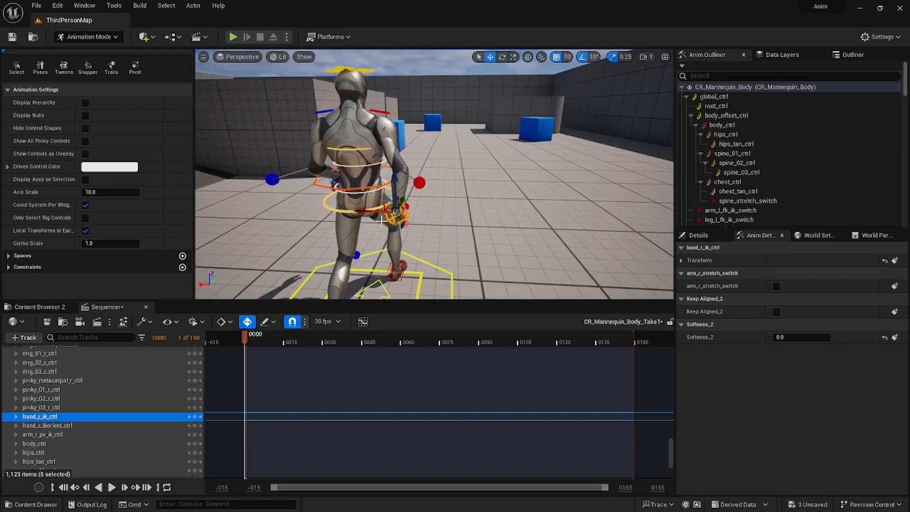
drag(365, 215, 356, 213)
Step: Tilt hand_r_ik_ctrl so that the right hand points backward, and shift it slightly farther behind the body
key(d)
right_drag(367, 201, 266, 189)
key(e)
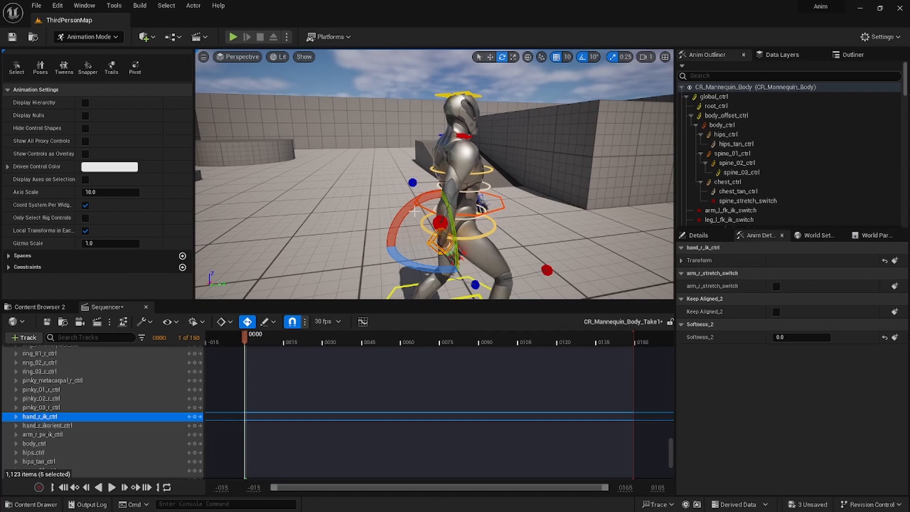
mouse_move(414, 212)
right_down()
mouse_move(473, 213)
mouse_move(403, 212)
right_up()
drag(424, 205, 459, 170)
key(w)
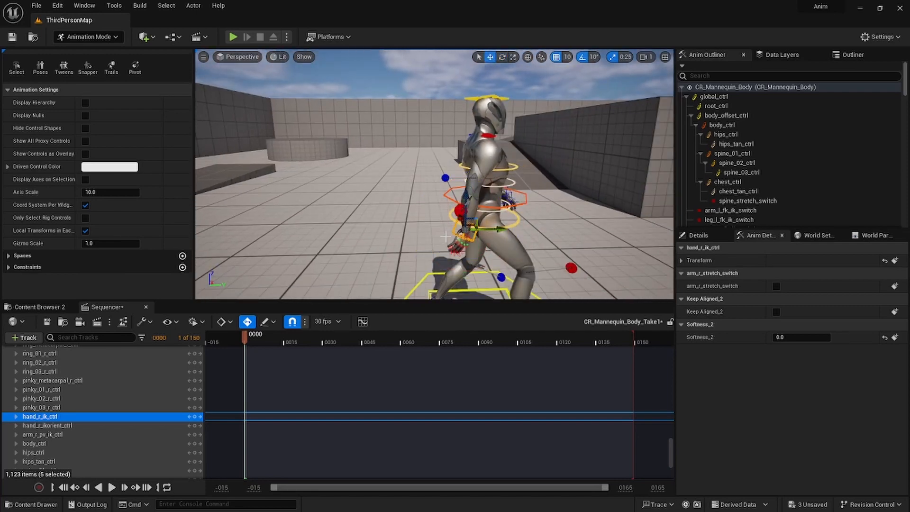
mouse_move(490, 231)
mouse_down()
mouse_move(462, 232)
mouse_move(482, 229)
mouse_up()
Step: Turn off grid, rotation and scale snapping in the viewport
right_drag(481, 229, 201, 285)
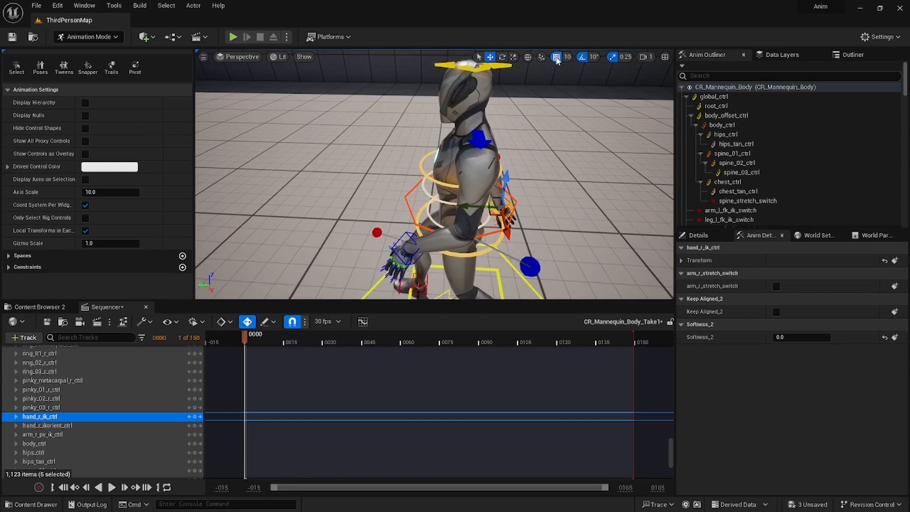
click(584, 60)
click(612, 58)
Step: Fine-tune the position of the left hand's IK control (hand_l_ik_ctrl) in front of the hips without snapping
right_drag(500, 137, 502, 165)
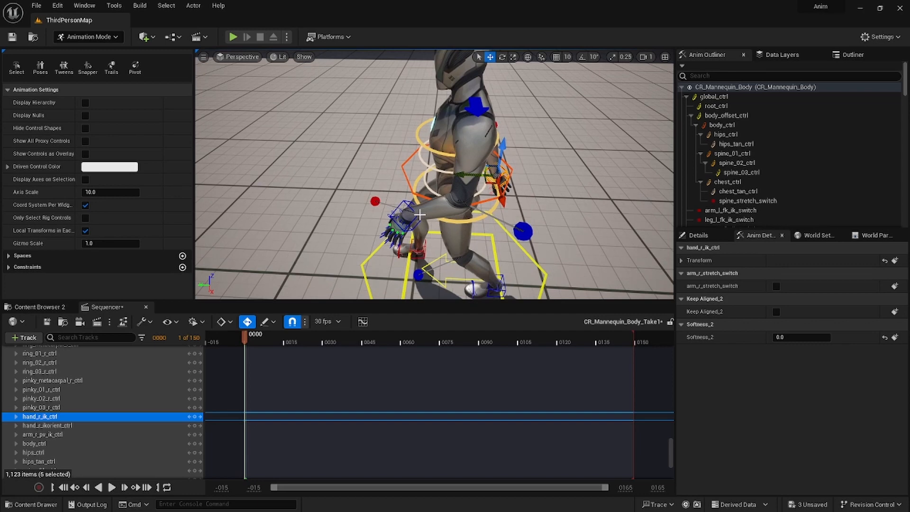
click(404, 215)
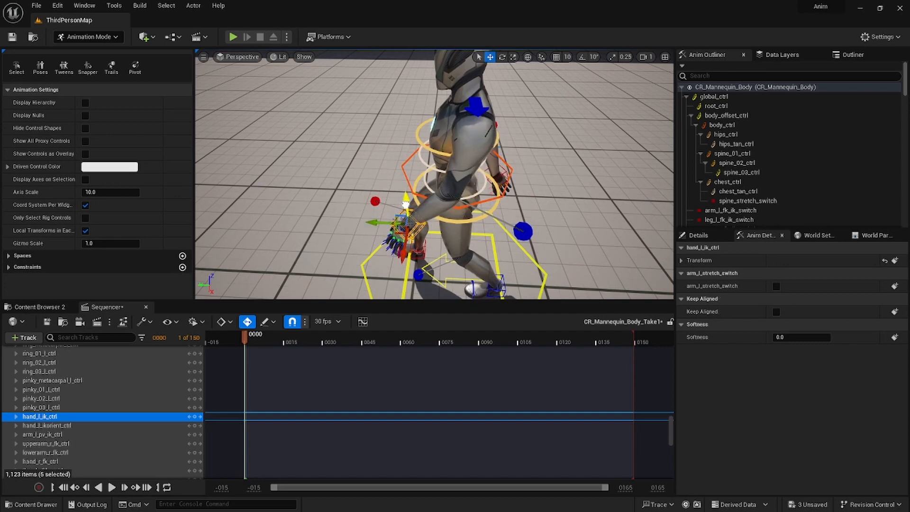
drag(407, 197, 493, 161)
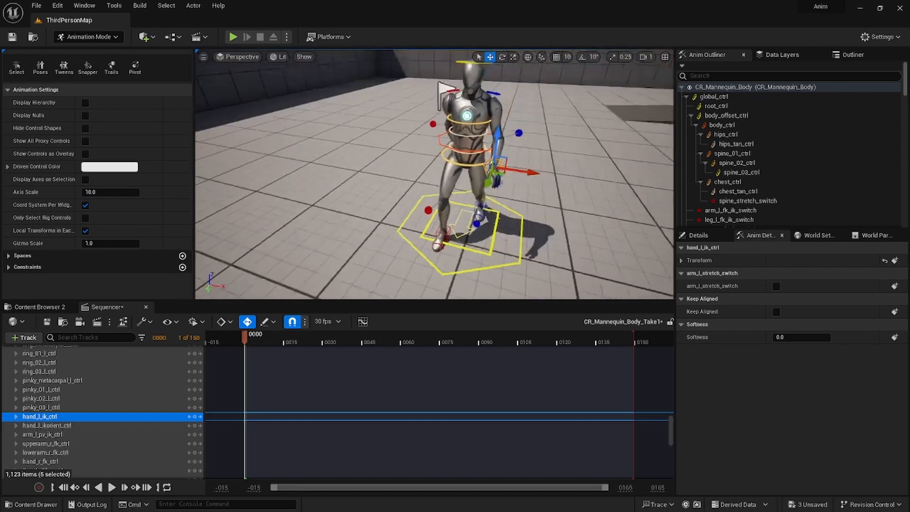
right_drag(435, 174, 549, 137)
key(d)
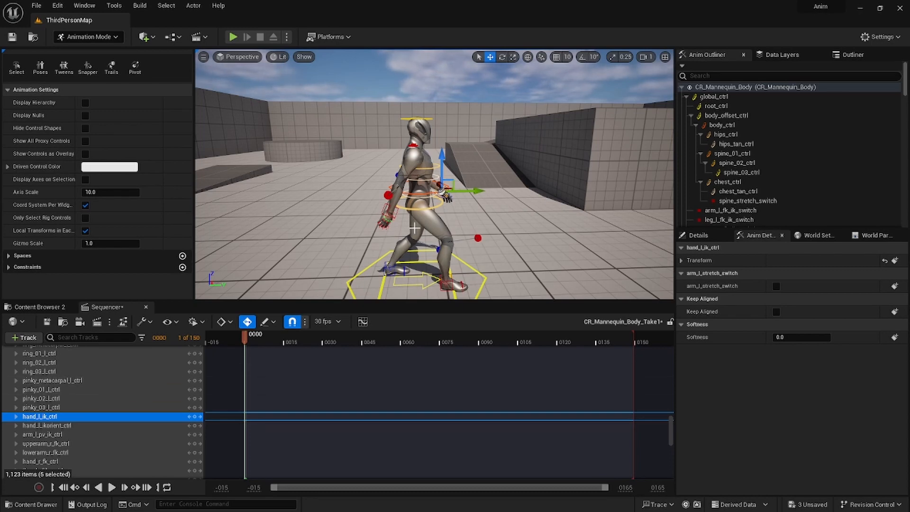
Step: Save all unsaved content of the project
right_drag(403, 237, 404, 266)
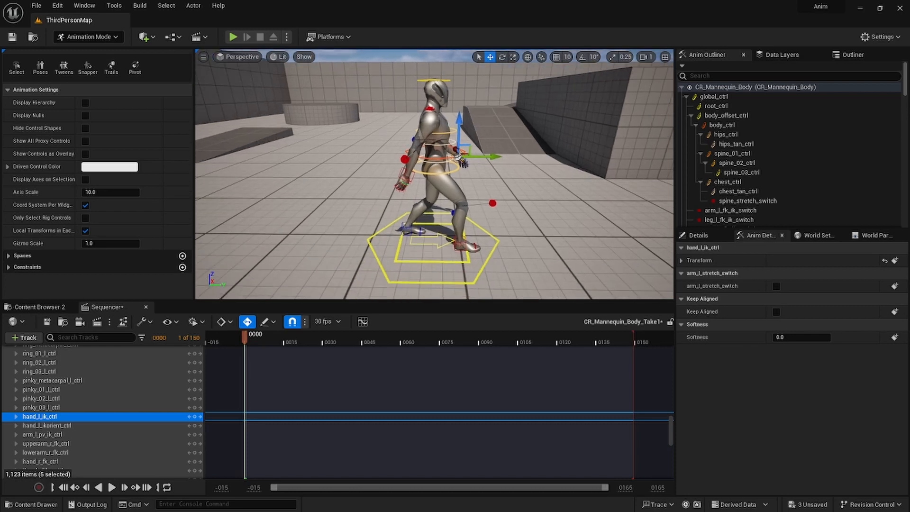
click(812, 504)
click(535, 368)
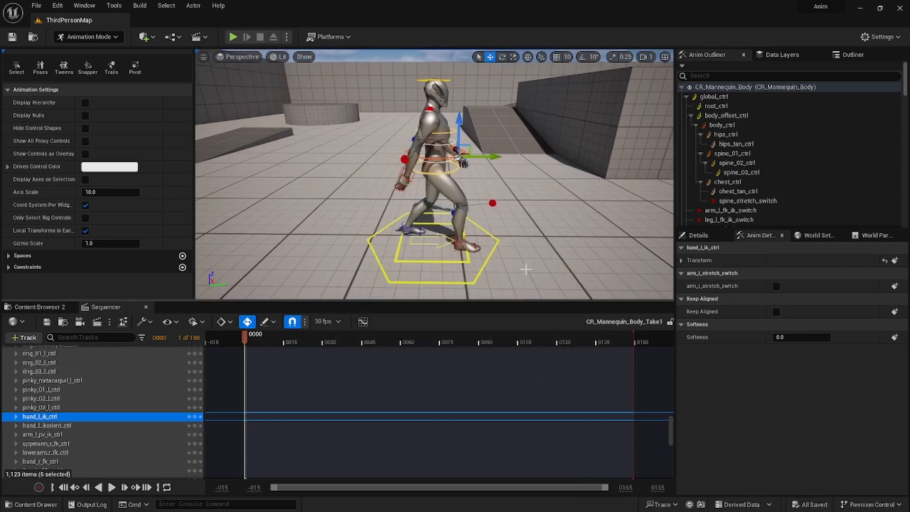
Step: Key the whole CR_Mannequin_Body control rig track at frame 0 and shorten the playback range to end at frame 90
right_drag(521, 265, 515, 245)
scroll(150, 400, up, 15)
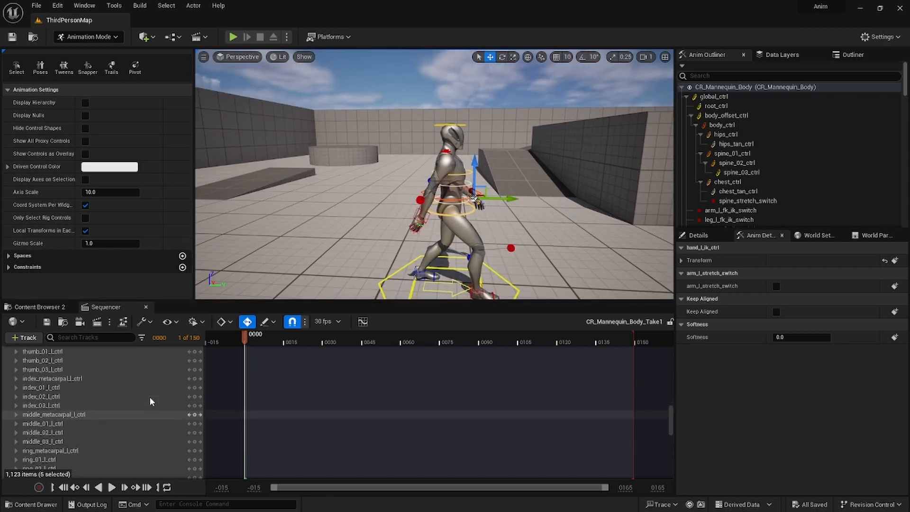
scroll(159, 395, up, 10)
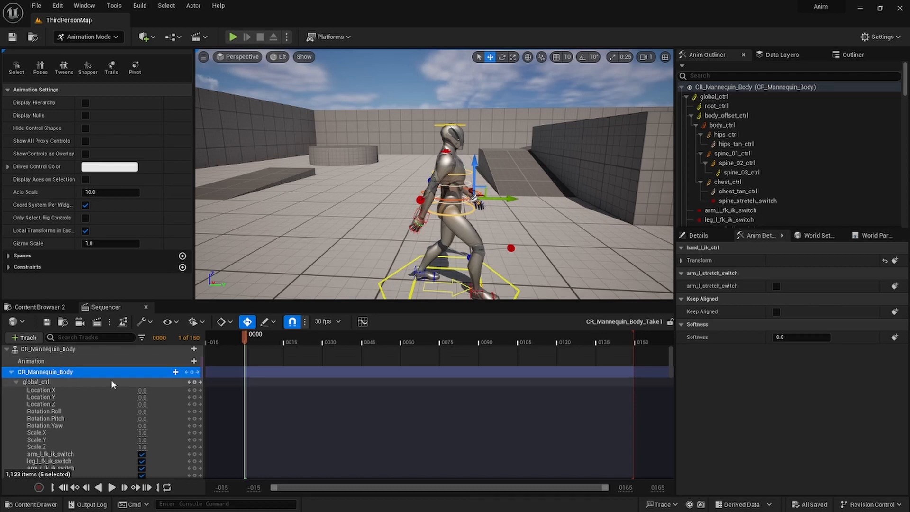
scroll(289, 402, down, 3)
scroll(287, 403, up, 4)
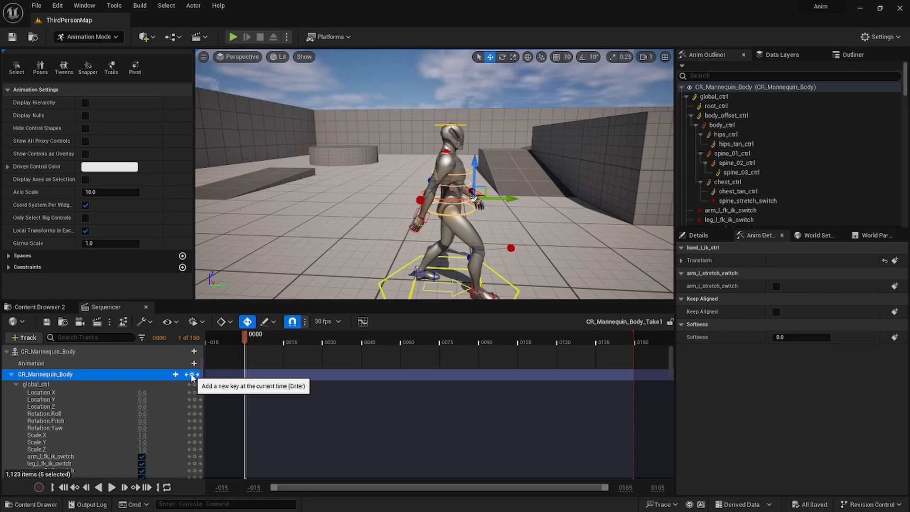
click(16, 385)
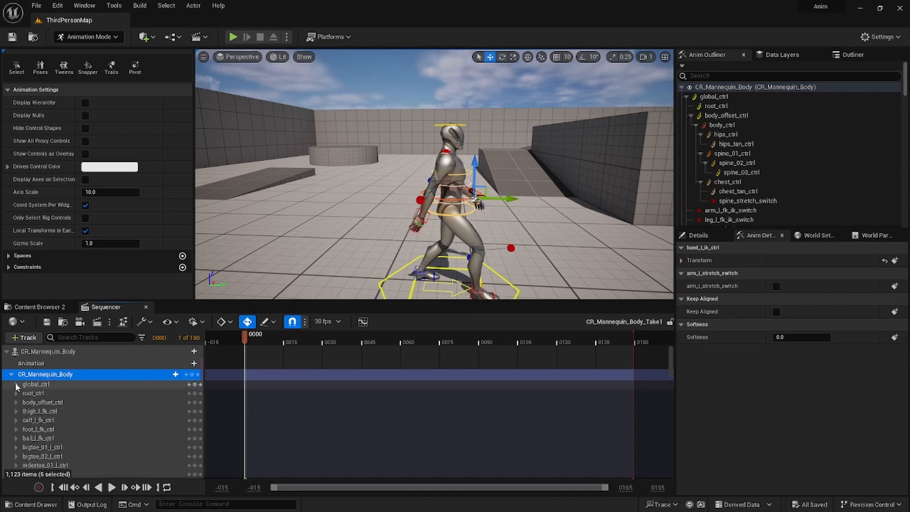
click(192, 374)
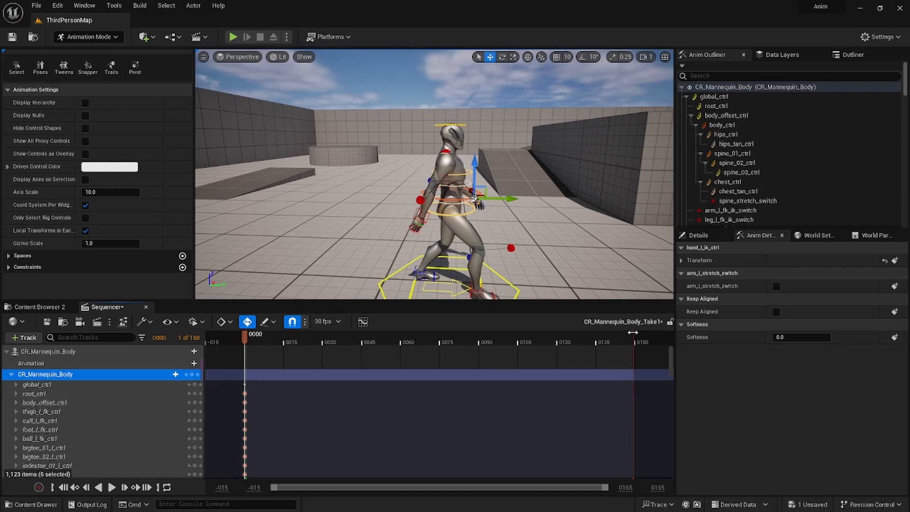
drag(633, 334, 480, 338)
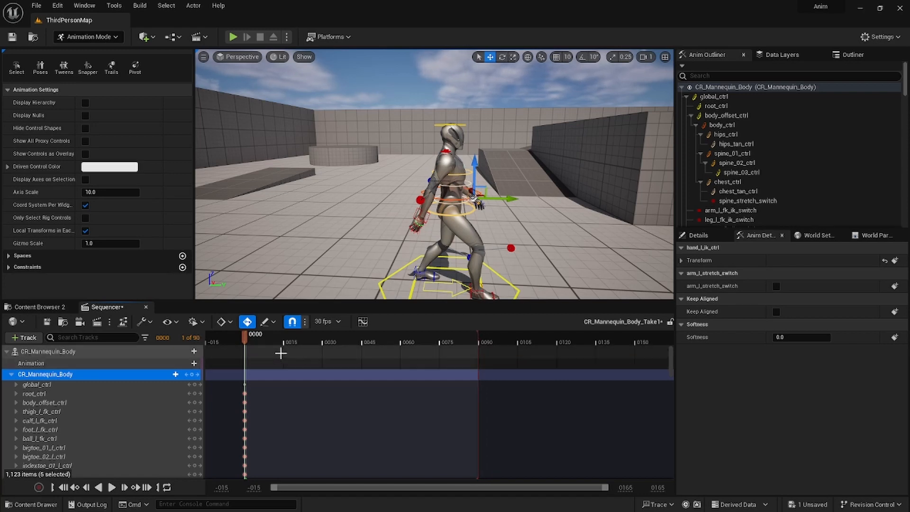
Step: Select all of the control rig's keys at frame 0 and copy them
drag(258, 380, 226, 467)
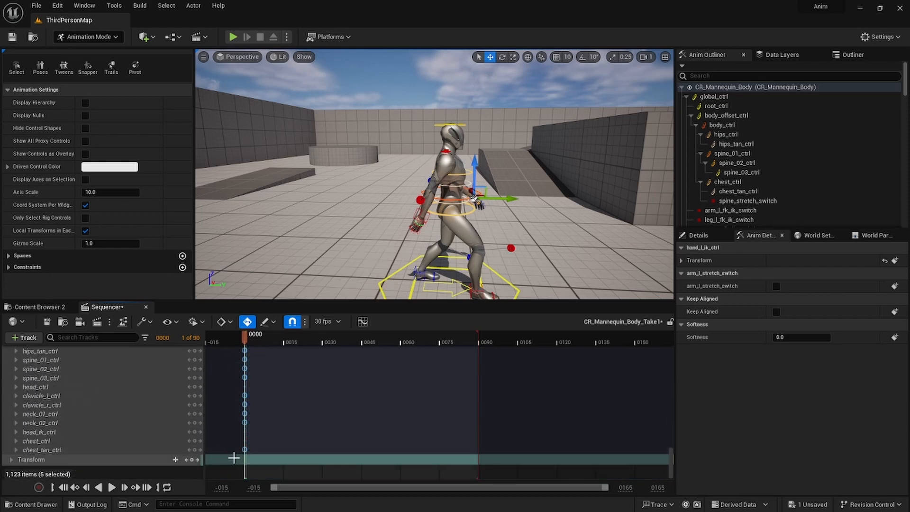
right_click(243, 437)
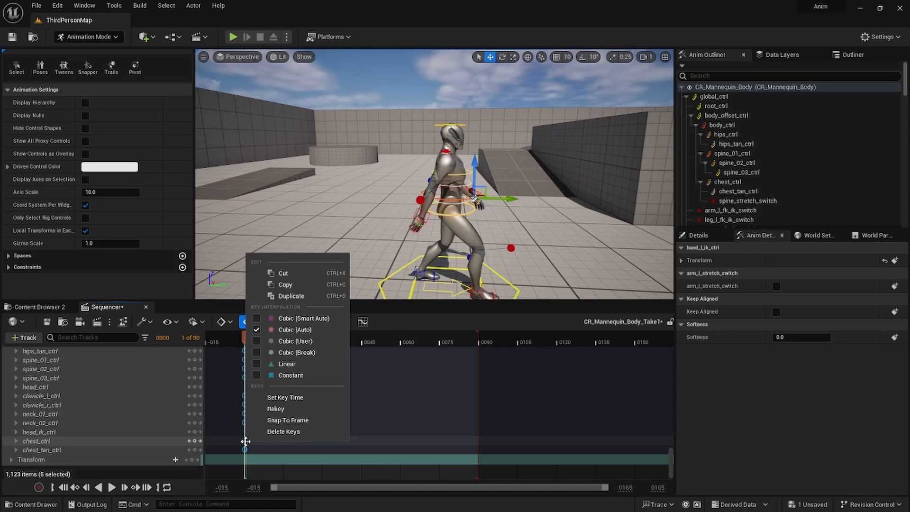
click(285, 285)
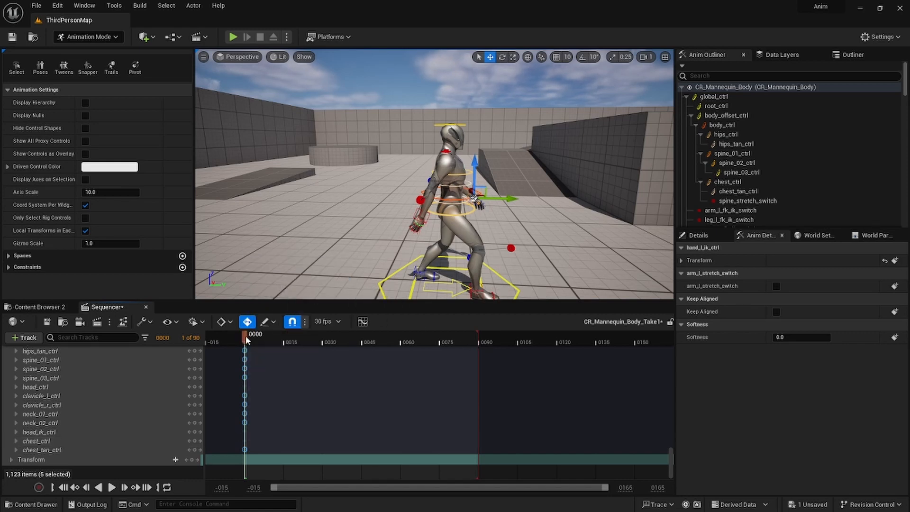
Step: Paste the copied control rig keys at frame 90 so the cycle ends on the starting pose
drag(247, 337, 481, 352)
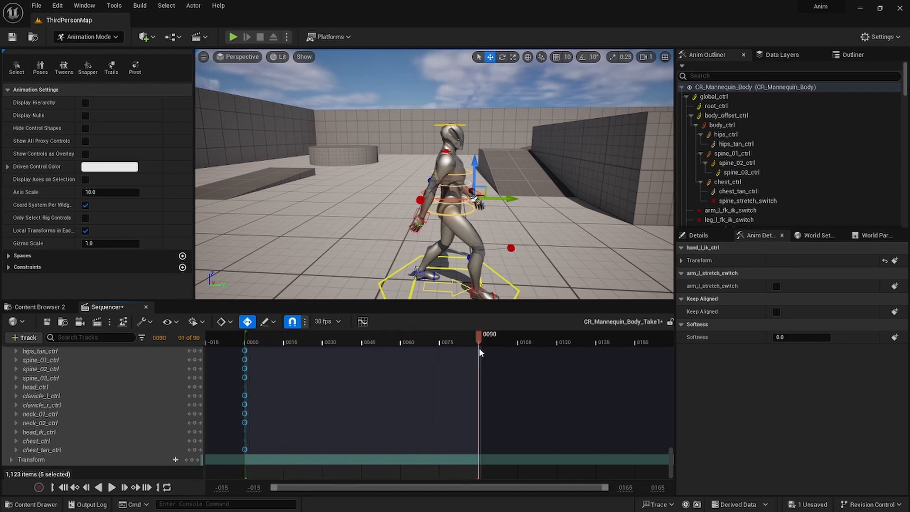
key(ctrl+v)
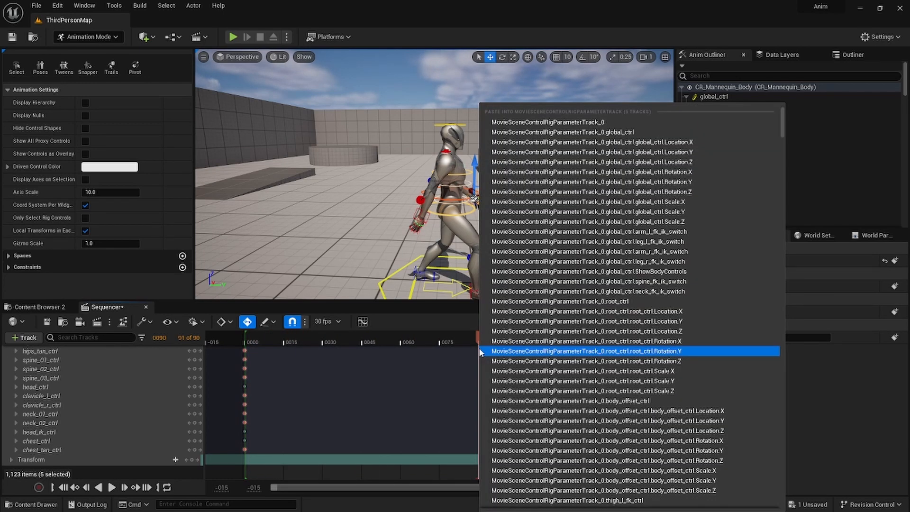
right_click(474, 351)
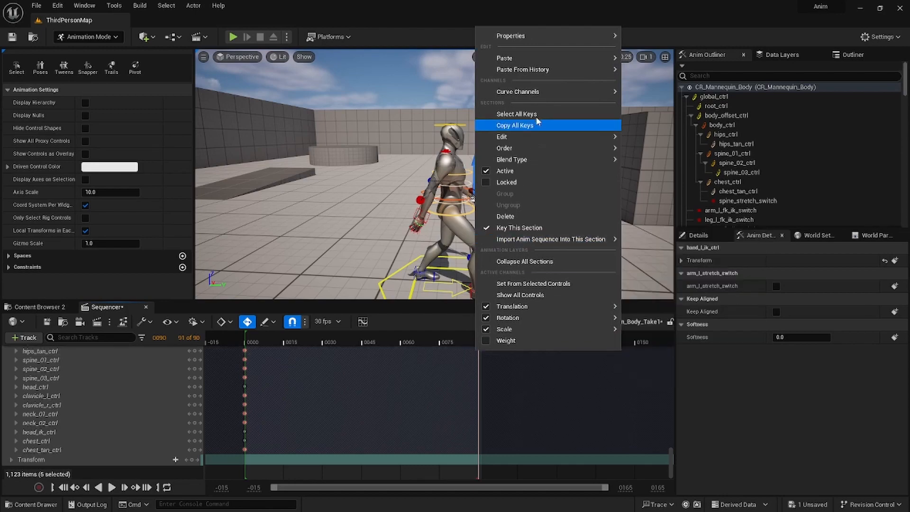
mouse_move(530, 57)
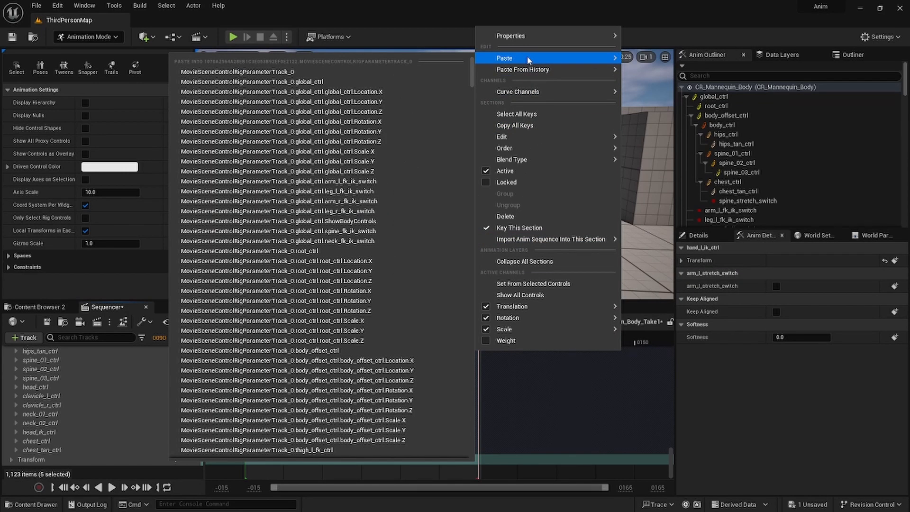
click(474, 355)
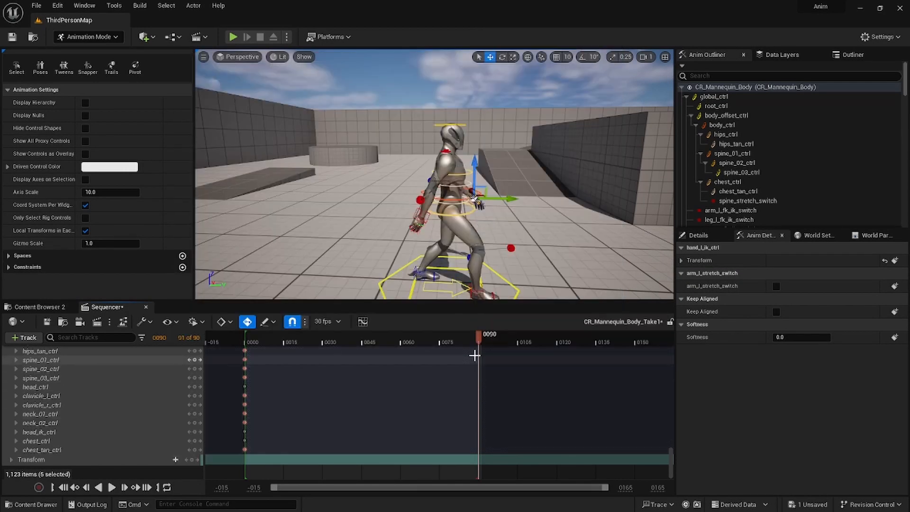
key(ctrl+v)
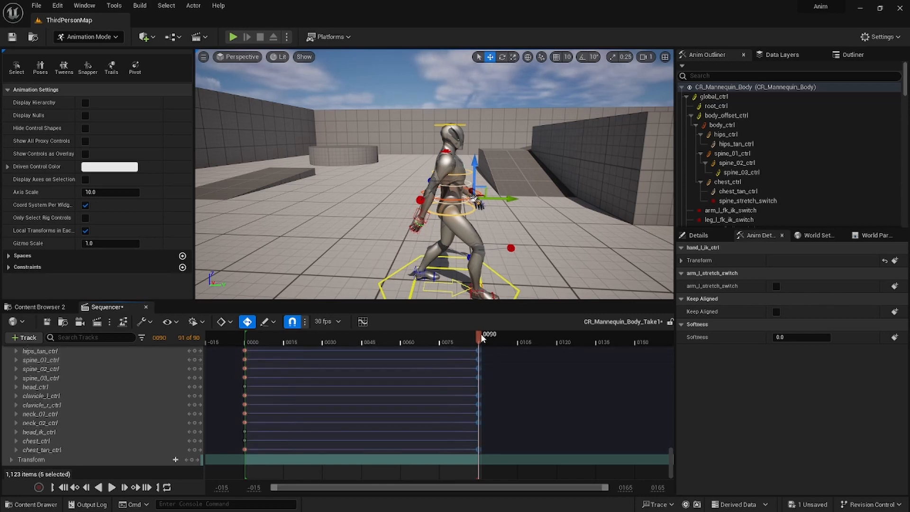
Step: At frame 45, reverse the stride by moving the right foot's IK control (foot_r_ik_ctrl) backward and the left foot's (foot_l_ik_ctrl) forward
drag(480, 333, 363, 336)
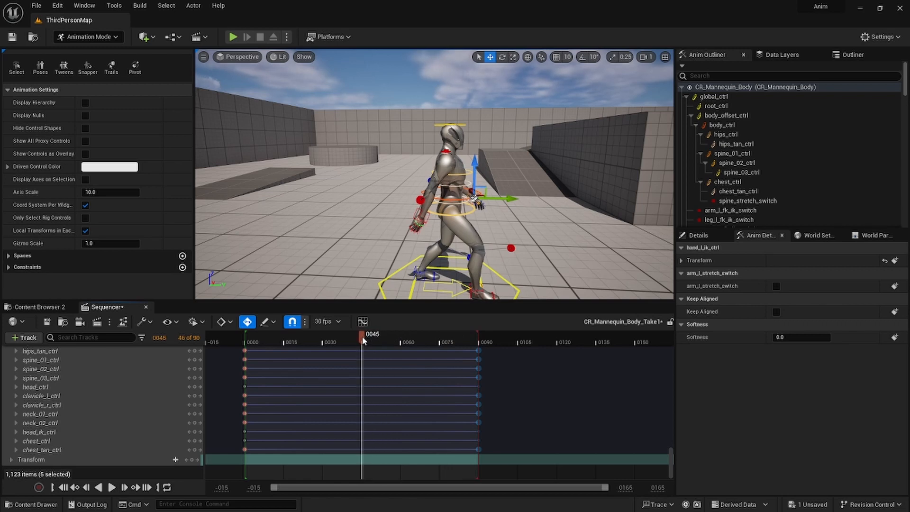
right_drag(409, 272, 425, 284)
scroll(434, 174, down, 5)
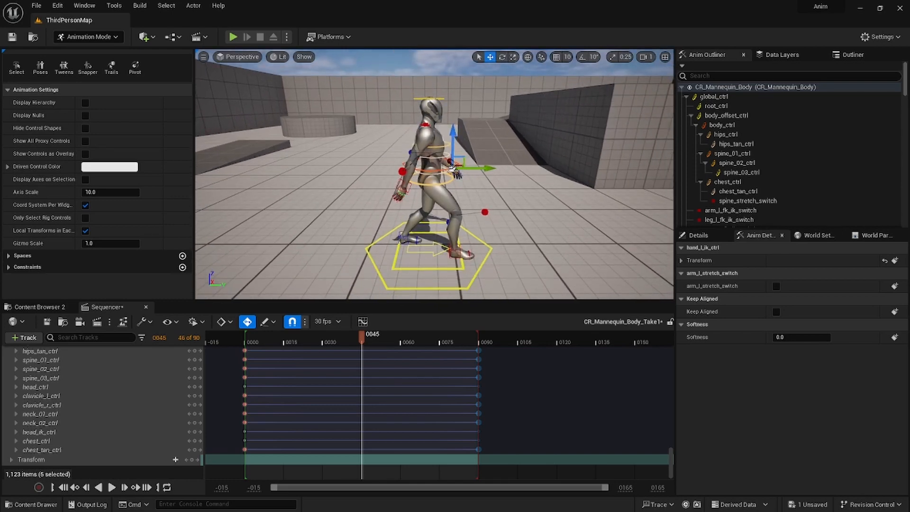
right_drag(434, 175, 426, 266)
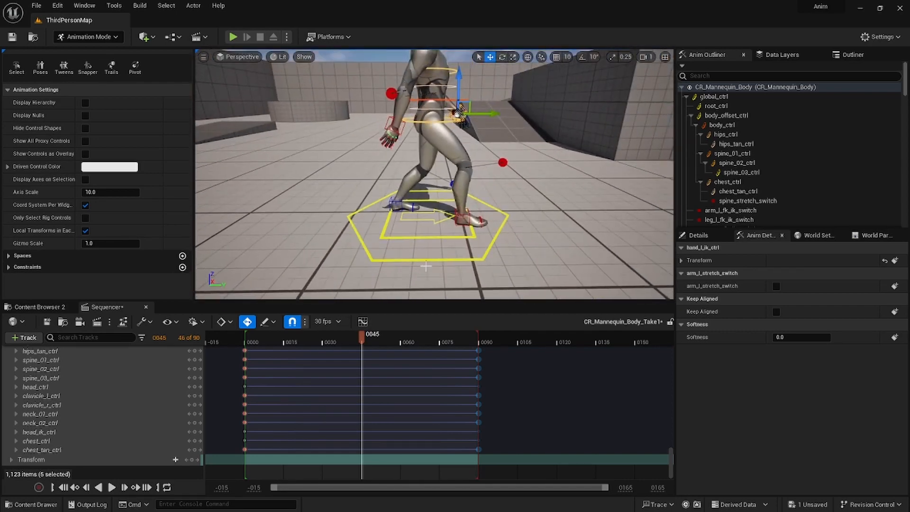
click(455, 218)
click(458, 221)
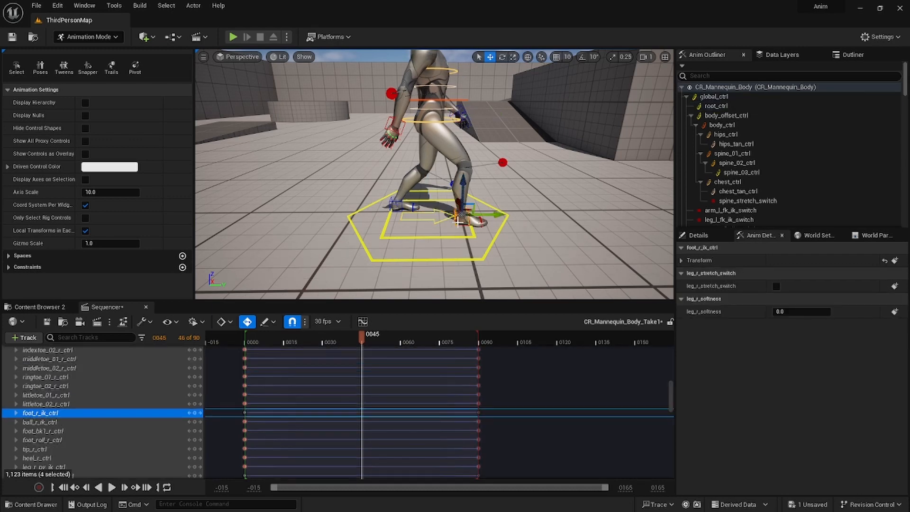
drag(492, 214, 438, 217)
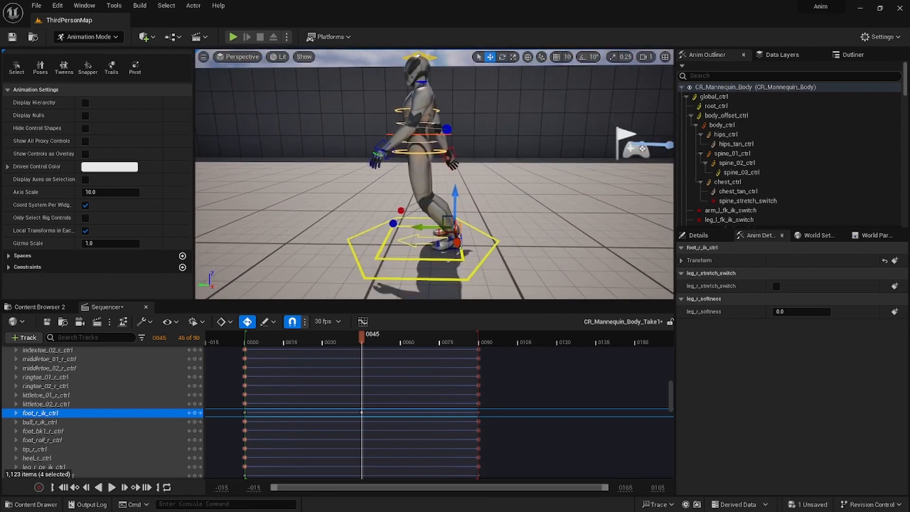
click(448, 246)
drag(428, 242, 365, 241)
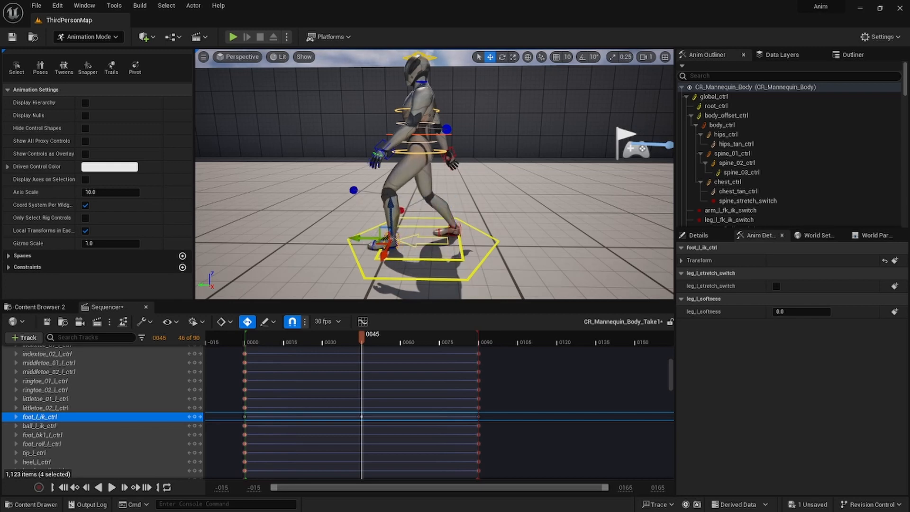
Step: Move the left hand's IK control (hand_l_ik_ctrl) back behind the hips at frame 45 and rotate the hand to suit the backswing
mouse_move(370, 231)
right_down()
mouse_move(386, 202)
mouse_move(371, 231)
right_up()
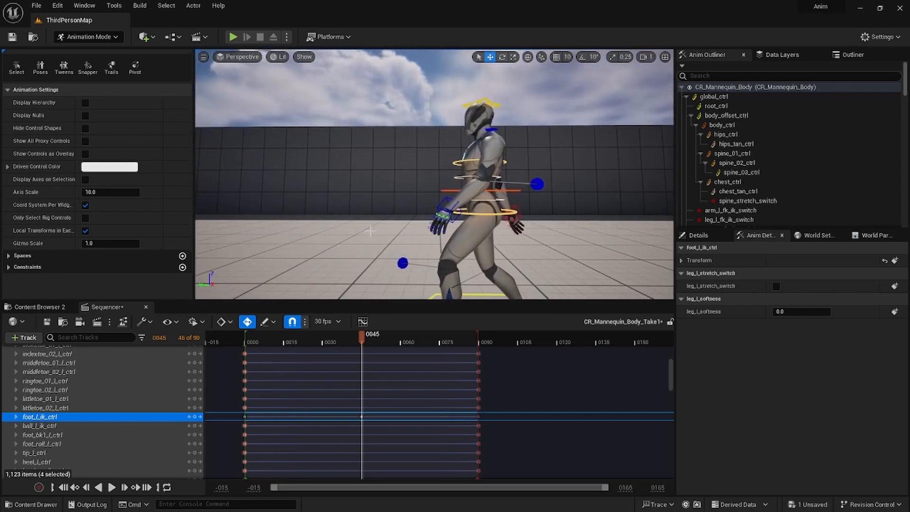
click(445, 213)
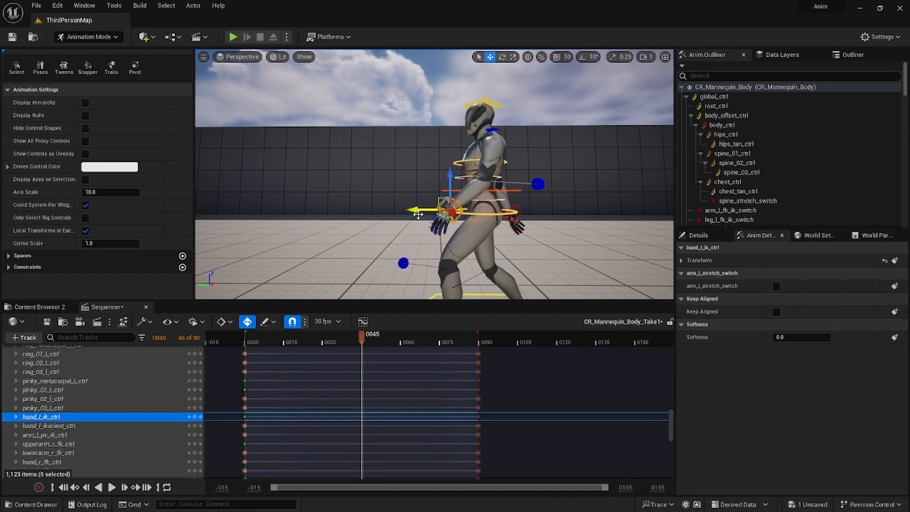
drag(418, 214, 503, 227)
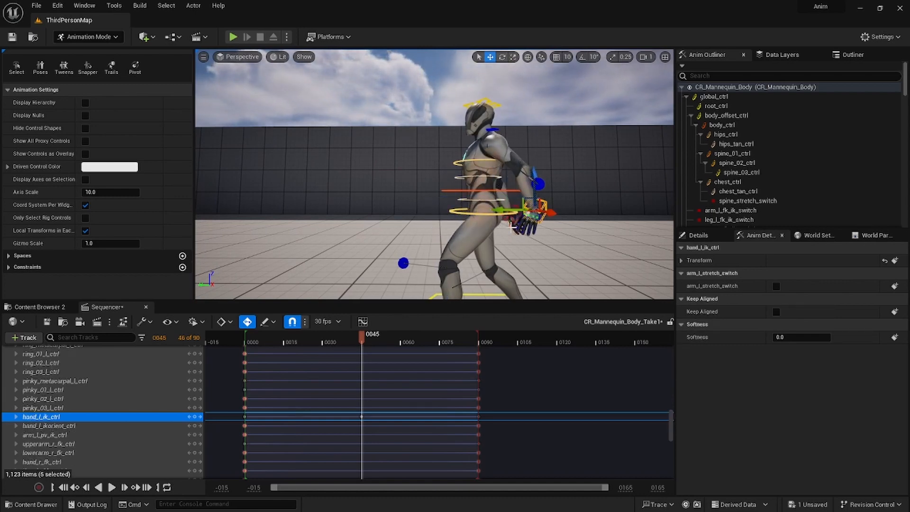
key(e)
drag(491, 191, 485, 234)
Step: Swing the right hand's IK control (hand_r_ik_ctrl) in front of the hips at frame 45, rotate it forward and raise it slightly
right_drag(486, 234, 303, 242)
scroll(375, 185, down, 8)
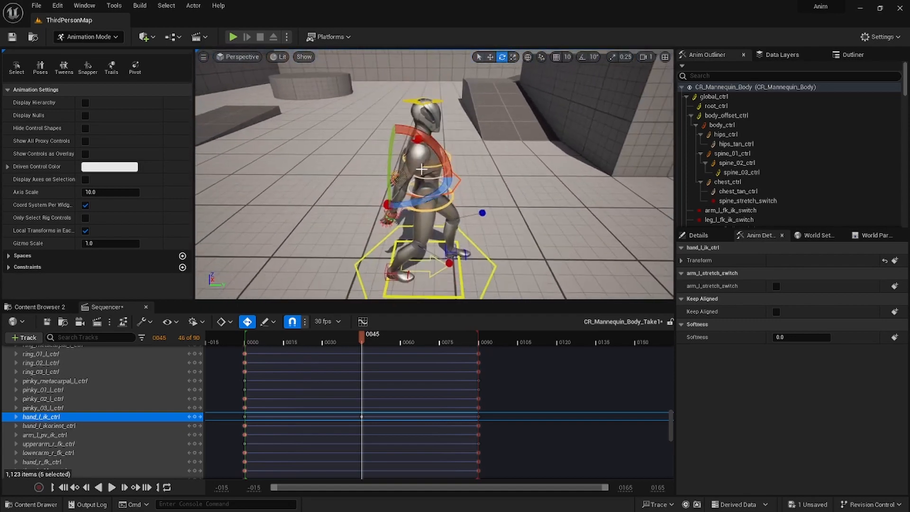
click(390, 217)
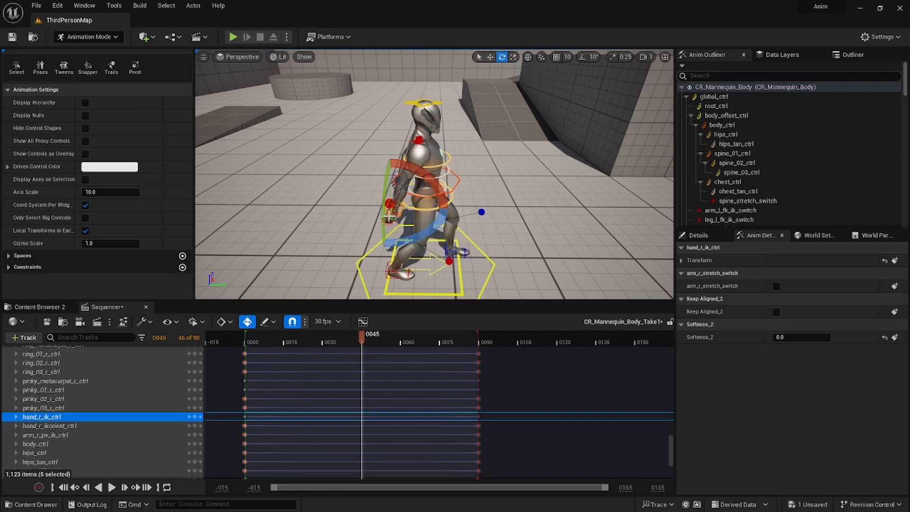
key(w)
drag(411, 208, 472, 209)
key(e)
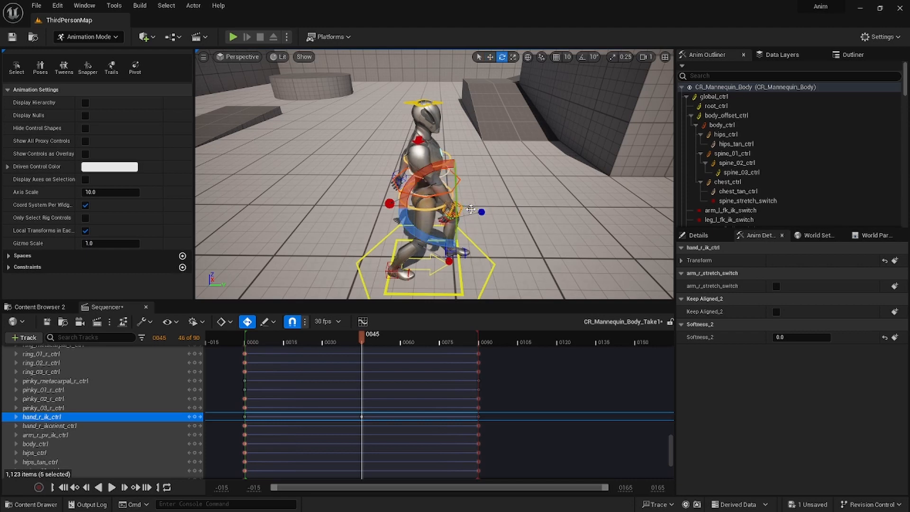
drag(418, 177, 394, 202)
key(w)
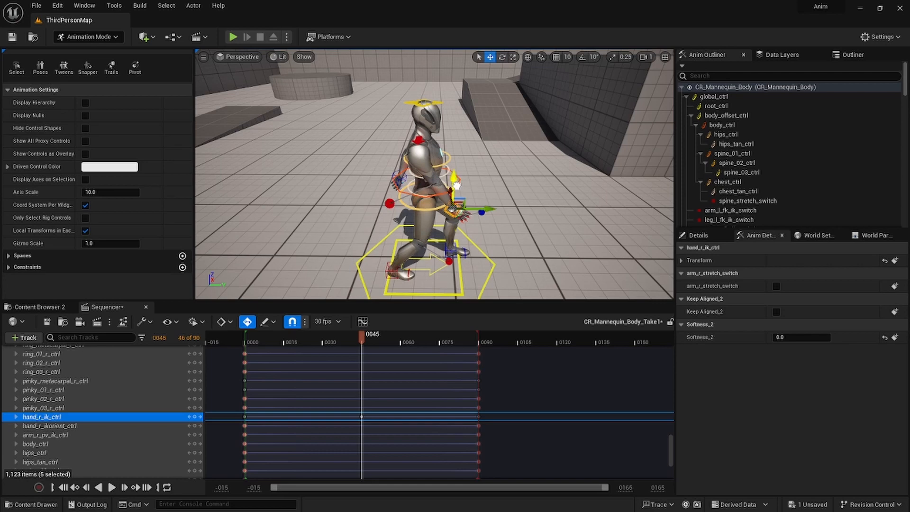
drag(456, 185, 456, 181)
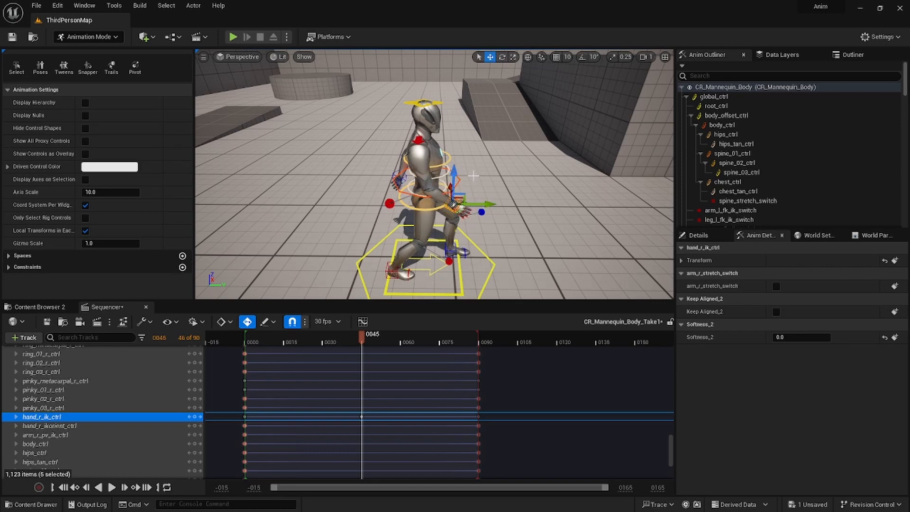
Step: Adjust the sideways position of the left hand's IK control (hand_l_ik_ctrl) behind the body at frame 45
right_drag(473, 176, 216, 186)
key(w)
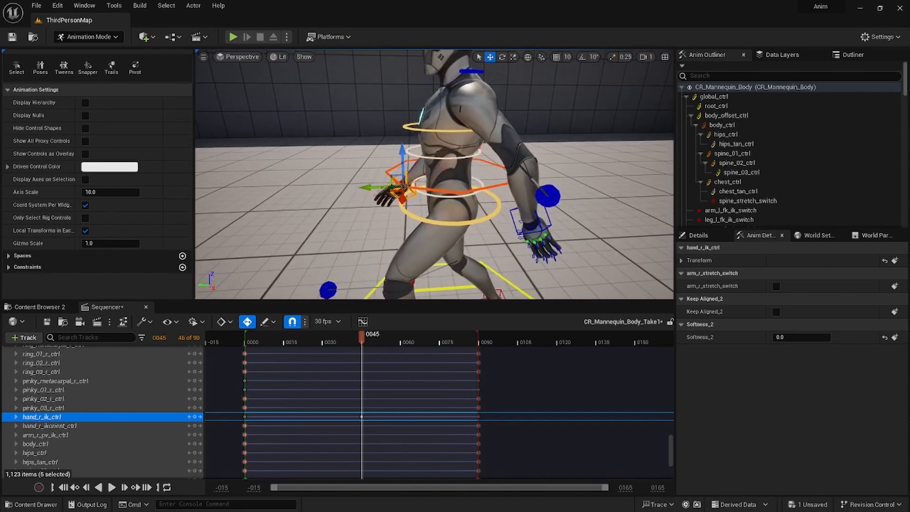
key(s)
key(d)
right_drag(435, 201, 268, 197)
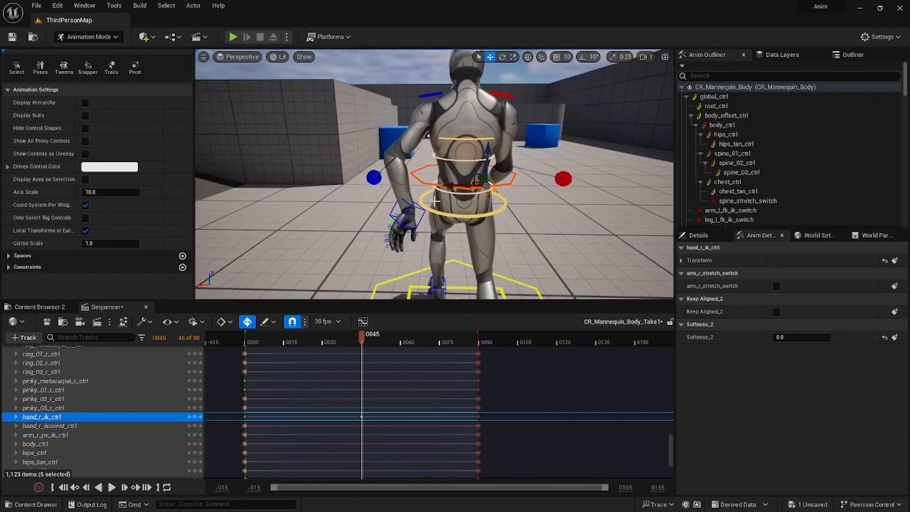
click(417, 210)
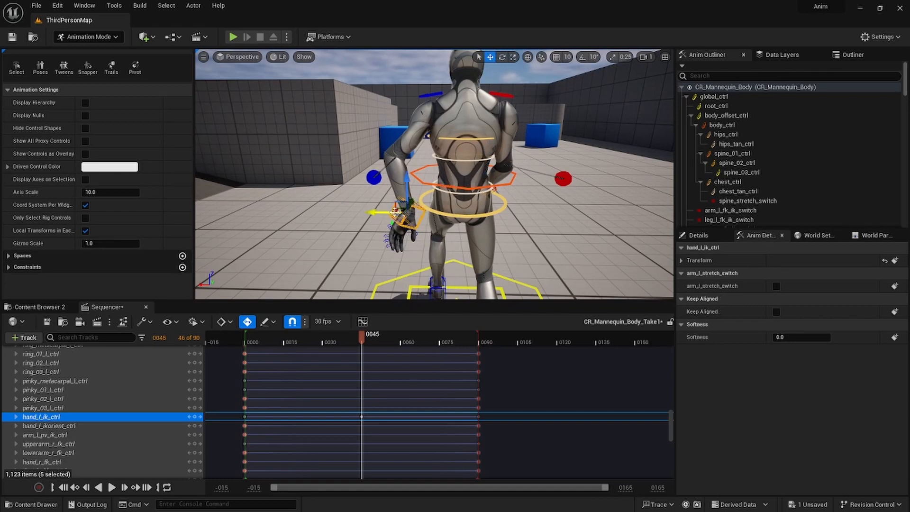
drag(390, 211, 357, 203)
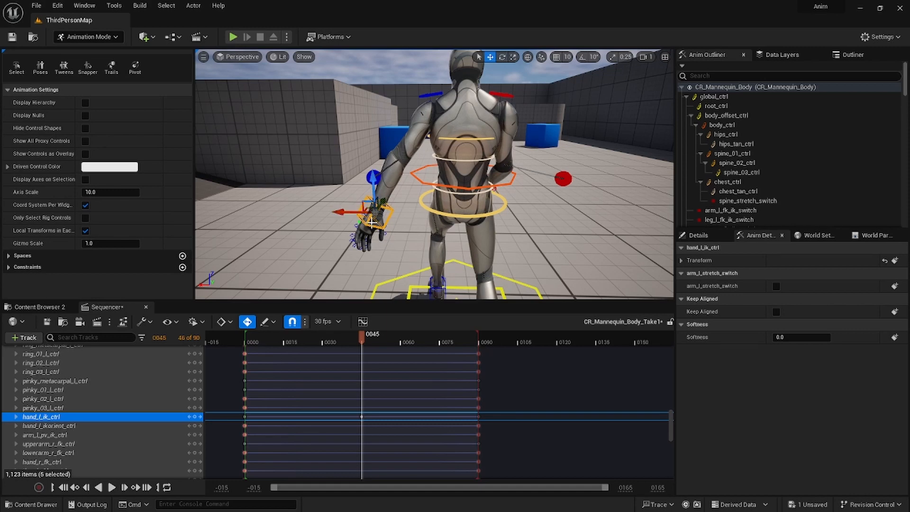
drag(346, 214, 352, 213)
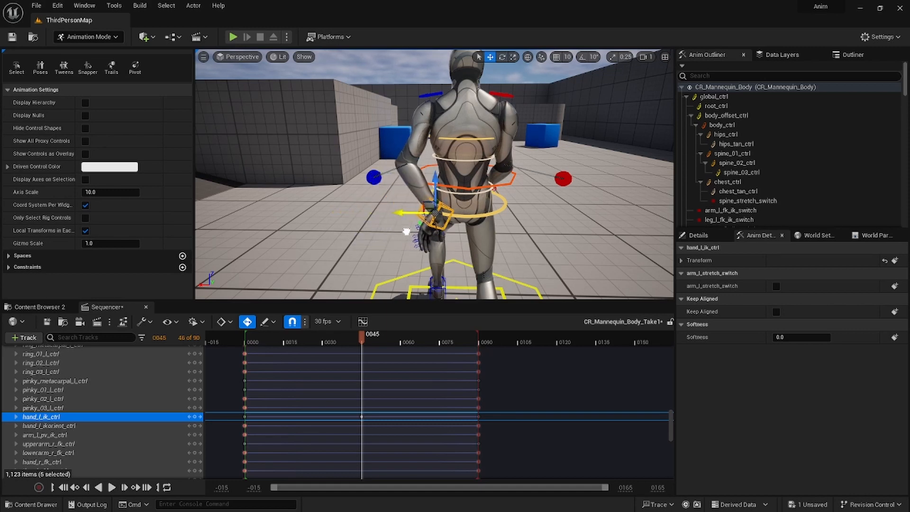
Step: Move the left elbow's pole vector control (arm_l_pv_ik_ctrl) in toward the arm and shift the left hand outward from the hips
click(374, 178)
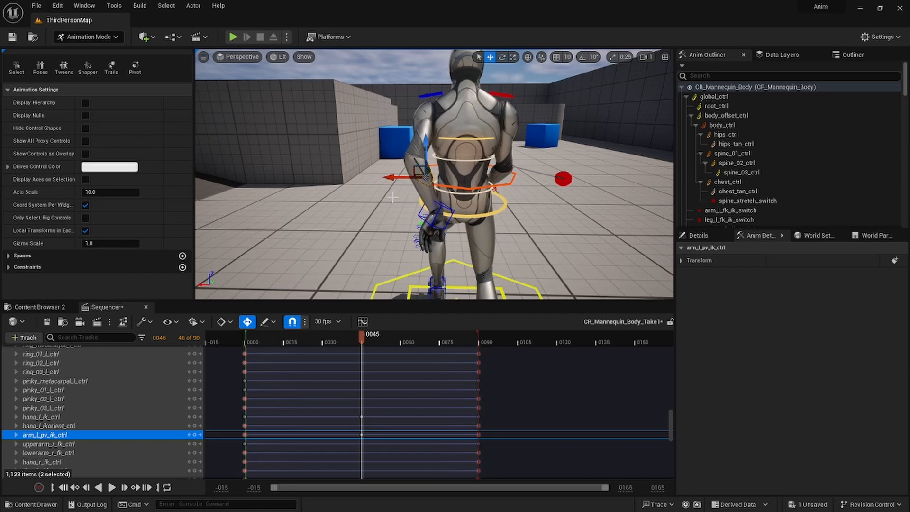
click(439, 206)
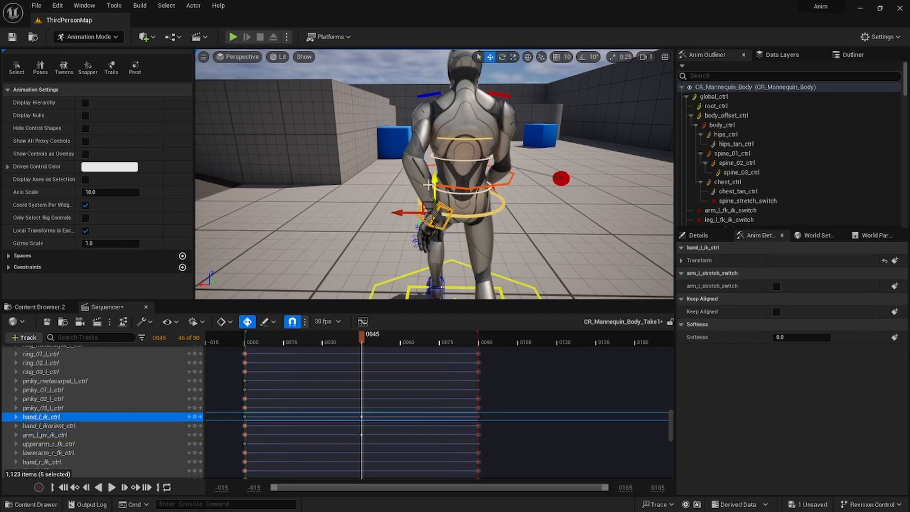
right_drag(408, 213, 408, 218)
drag(444, 231, 429, 226)
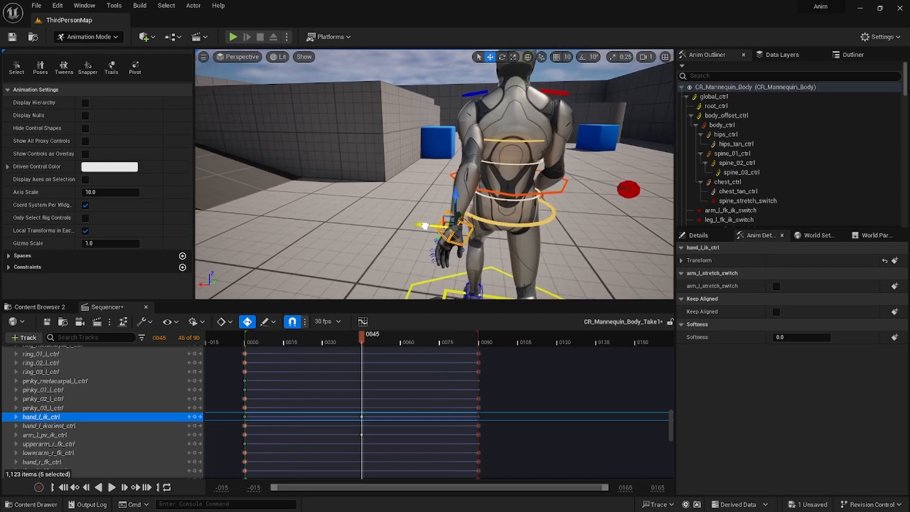
Step: Raise the left foot's IK control (foot_l_ik_ctrl) off the floor at frame 24 and lower it back to the floor at frame 45
right_drag(414, 203, 573, 212)
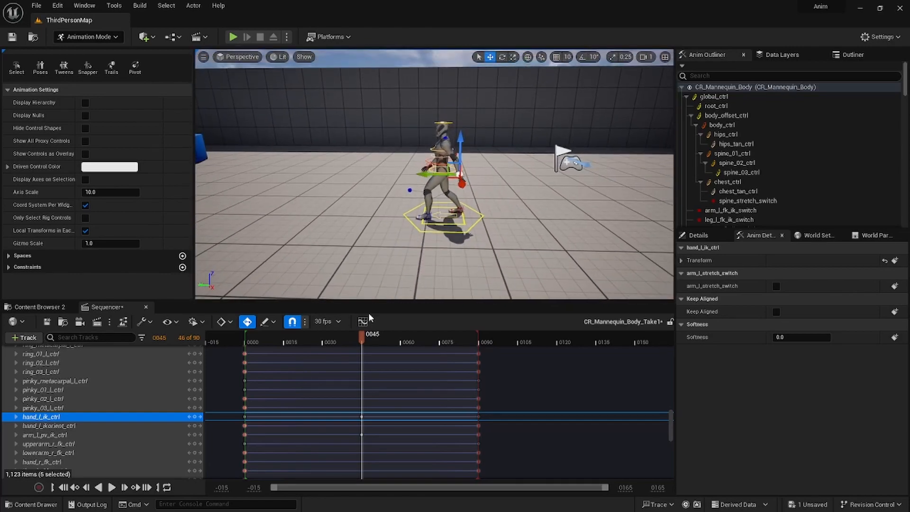
drag(363, 341, 303, 335)
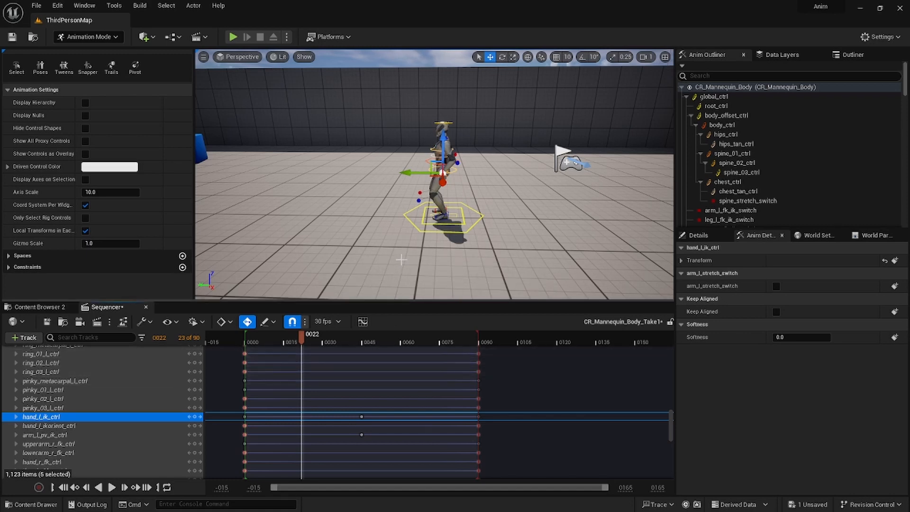
mouse_move(302, 343)
mouse_down()
mouse_move(246, 341)
mouse_move(362, 349)
mouse_move(246, 340)
mouse_move(308, 344)
mouse_up()
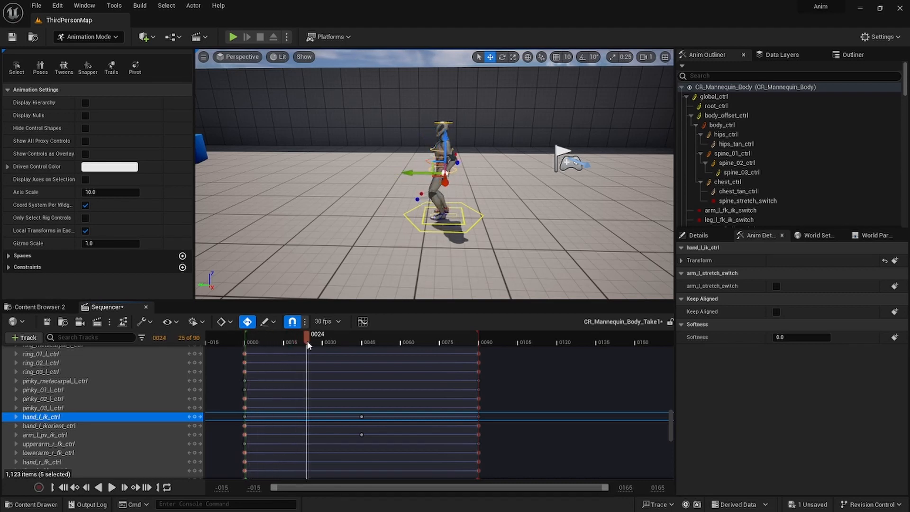
alt+drag(379, 256, 294, 260)
alt+drag(386, 225, 388, 227)
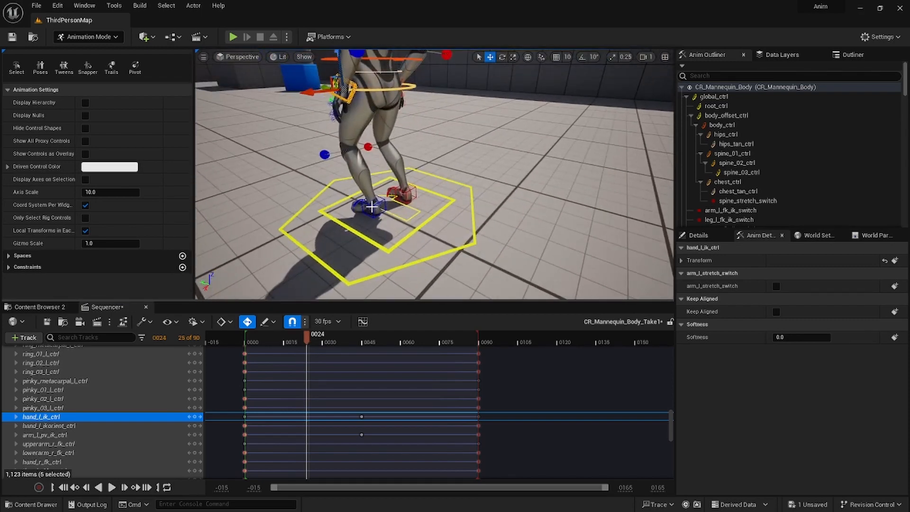
click(372, 206)
drag(374, 190, 365, 167)
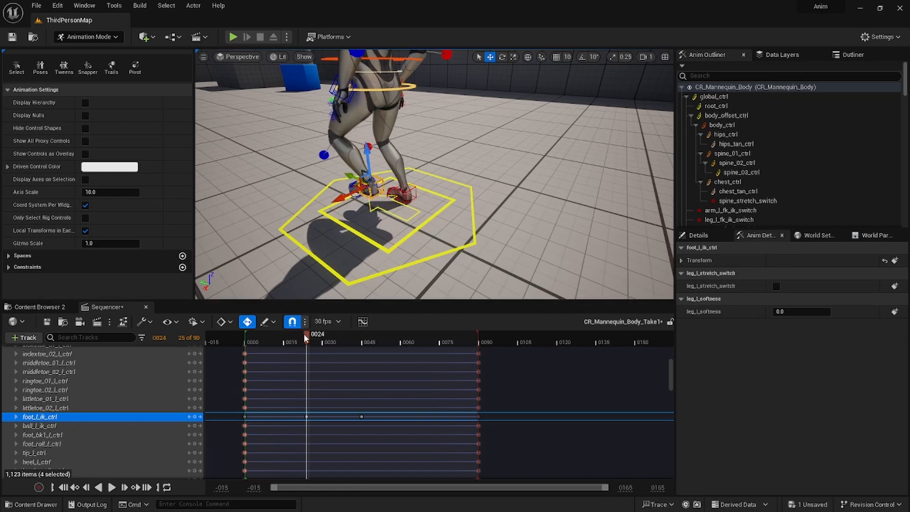
drag(304, 336, 362, 350)
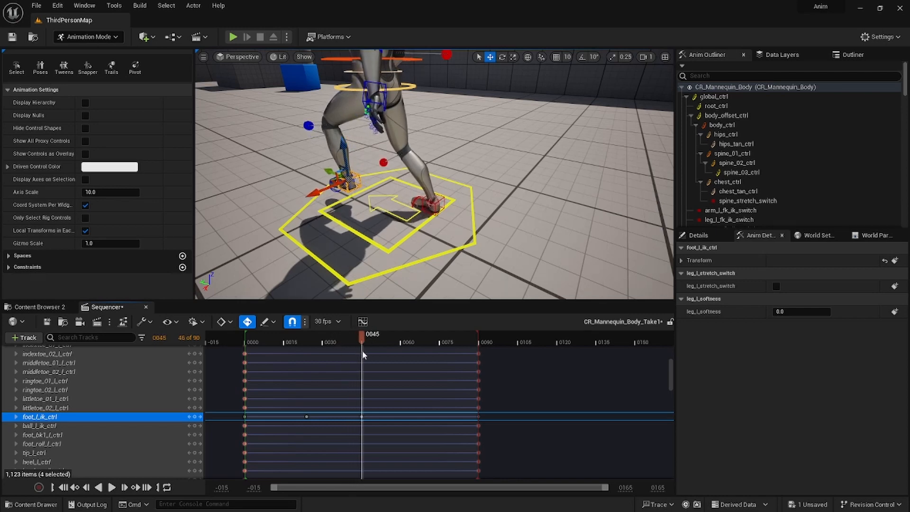
drag(344, 150, 344, 164)
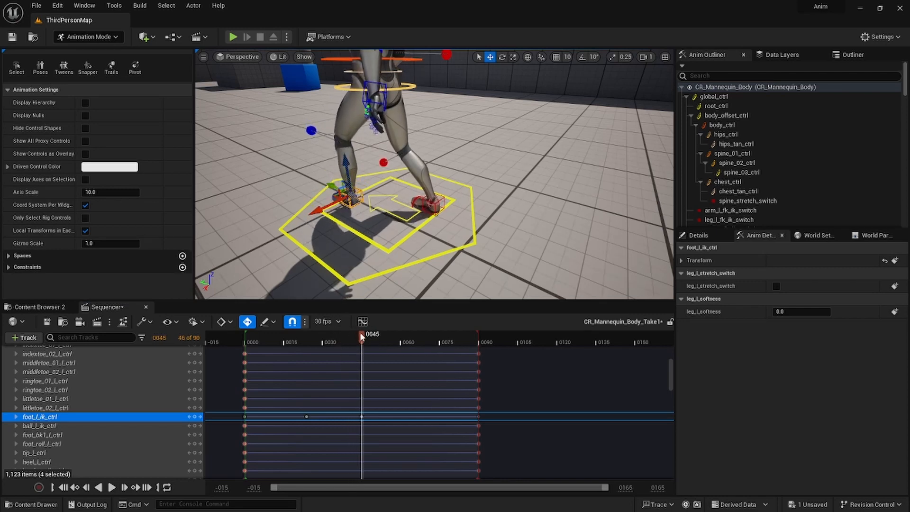
Step: Raise the right foot's IK control (foot_r_ik_ctrl) off the floor at frame 69
mouse_move(361, 334)
mouse_down()
mouse_move(247, 326)
mouse_move(365, 341)
mouse_up()
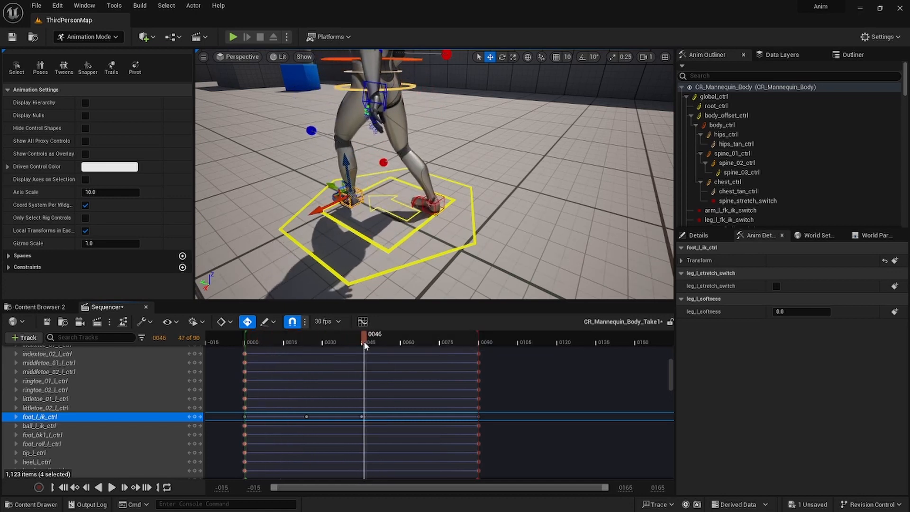
key(Left)
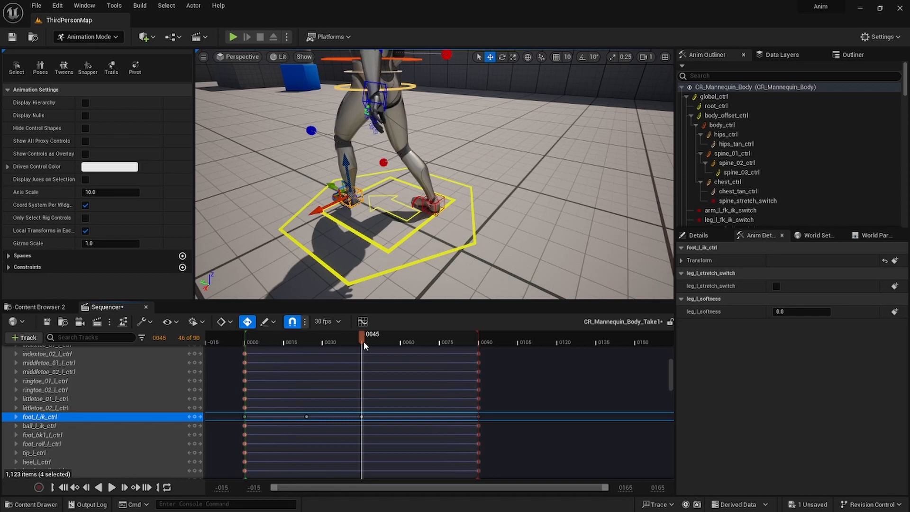
drag(363, 341, 424, 349)
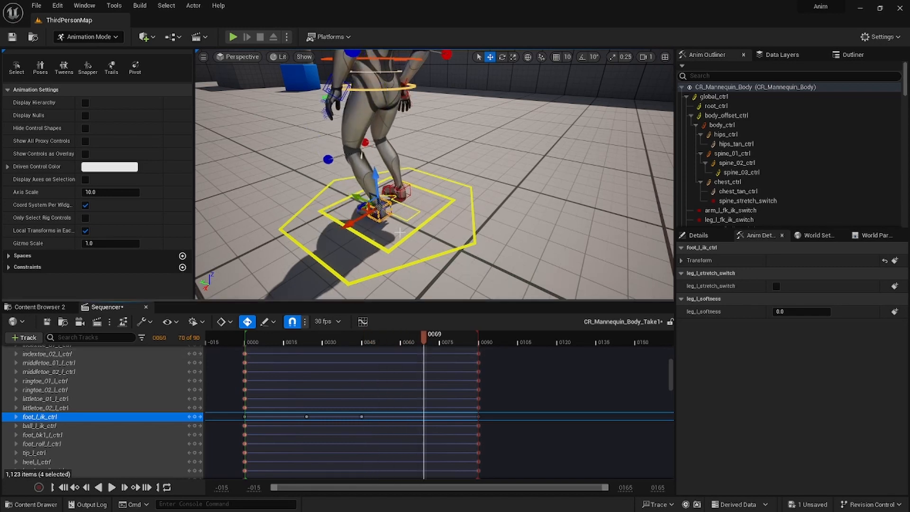
click(401, 194)
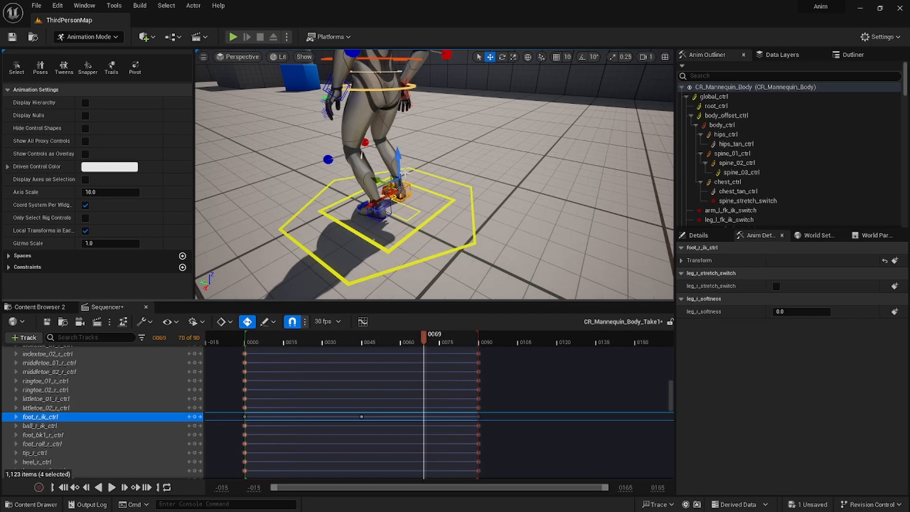
drag(400, 166, 401, 144)
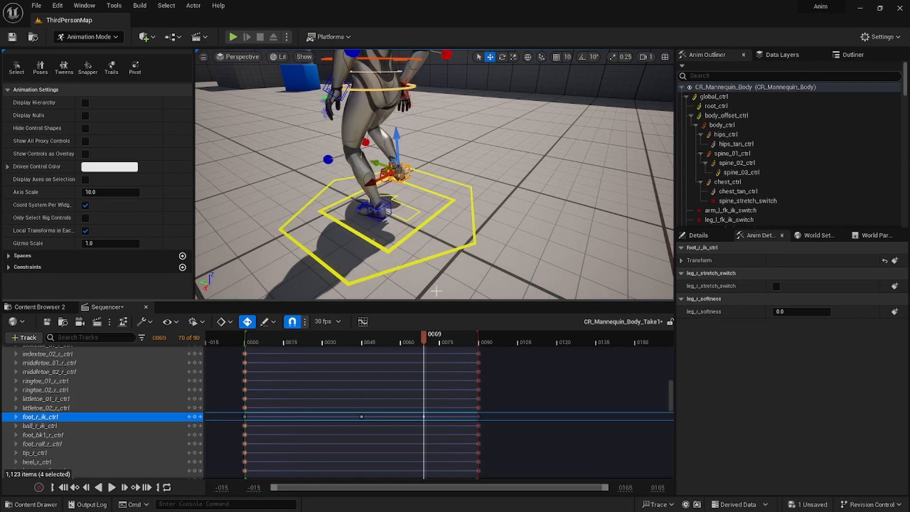
Step: Examine the foot and leg poses at frames 45, 90 and 0 from close up and from the side
drag(424, 333, 363, 340)
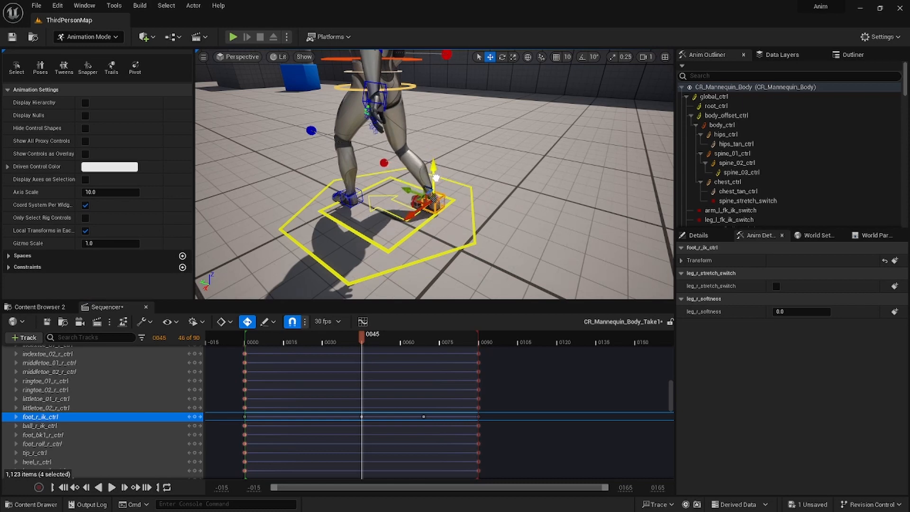
drag(359, 334, 480, 354)
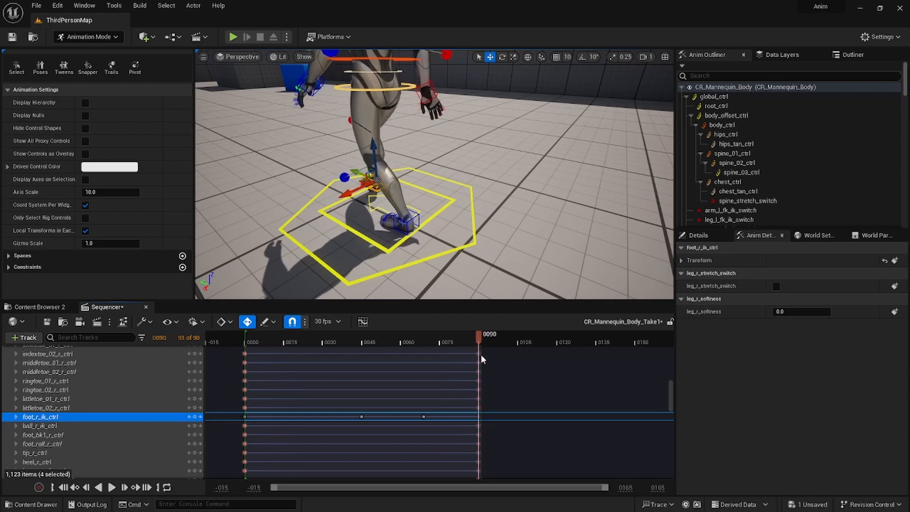
alt+drag(476, 258, 597, 237)
scroll(434, 190, up, 5)
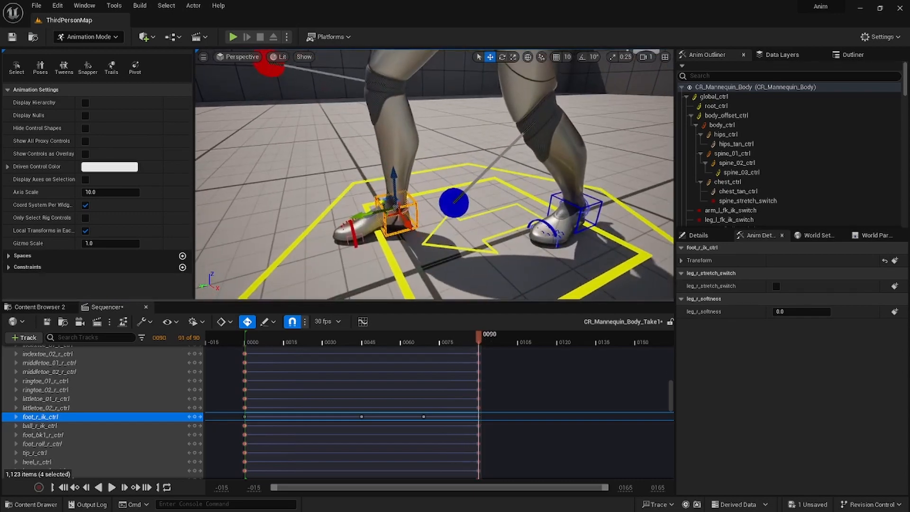
alt+drag(434, 190, 407, 188)
scroll(408, 188, down, 5)
mouse_move(407, 188)
right_down()
mouse_move(464, 185)
mouse_move(417, 178)
right_up()
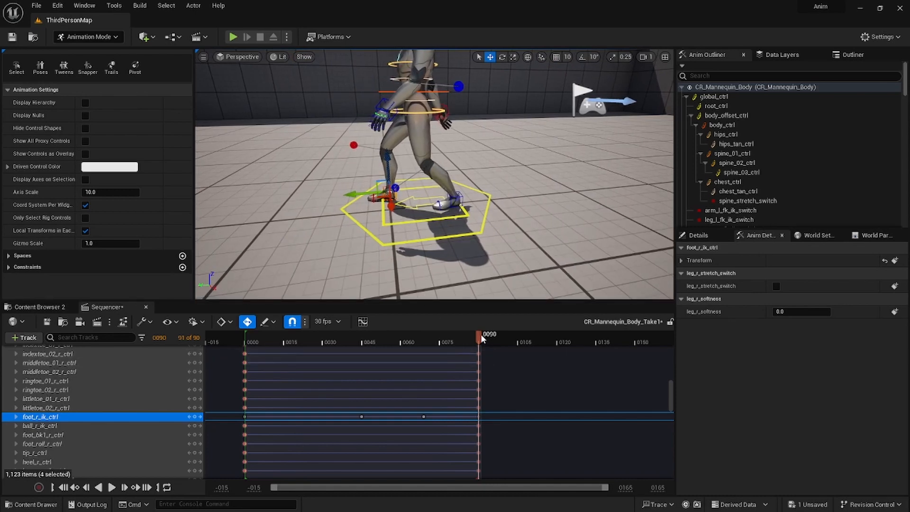
drag(481, 333, 247, 333)
right_drag(259, 249, 434, 242)
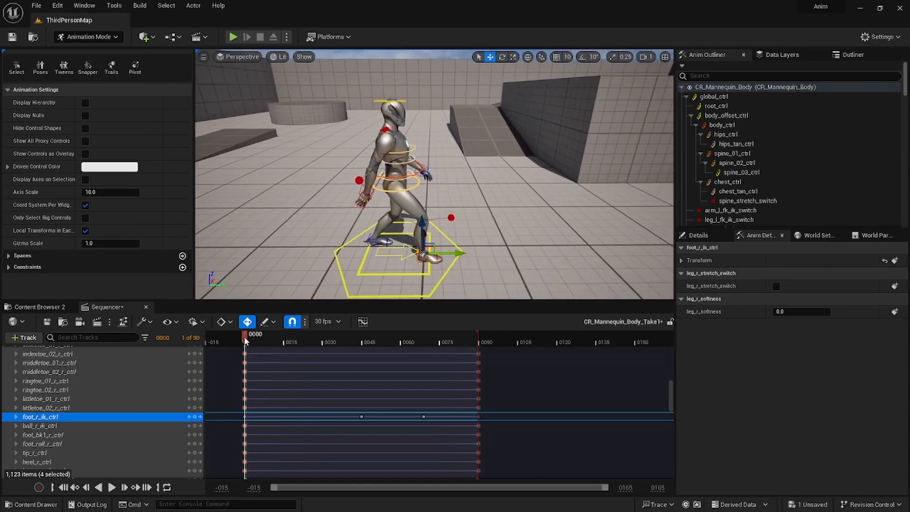
Step: Raise the hips control (hips_ctrl) slightly at frame 24, where the left foot lifts
drag(243, 337, 305, 347)
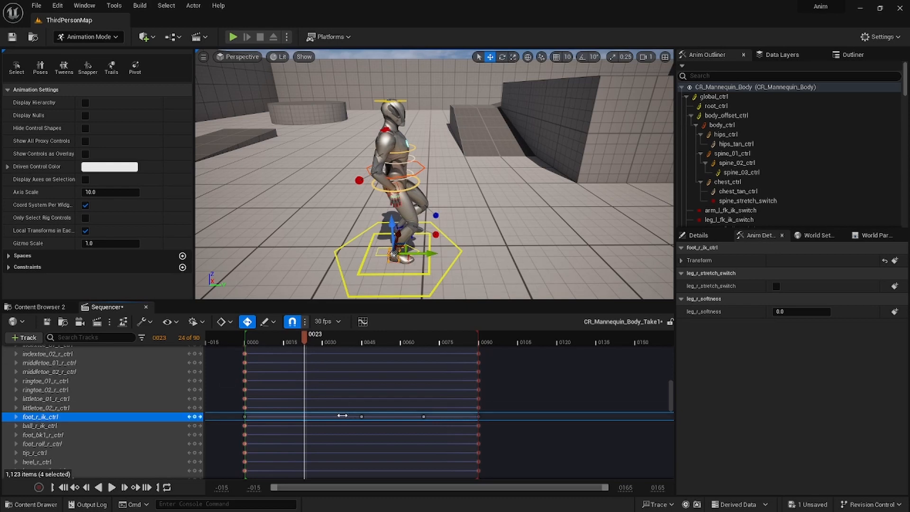
scroll(339, 410, up, 5)
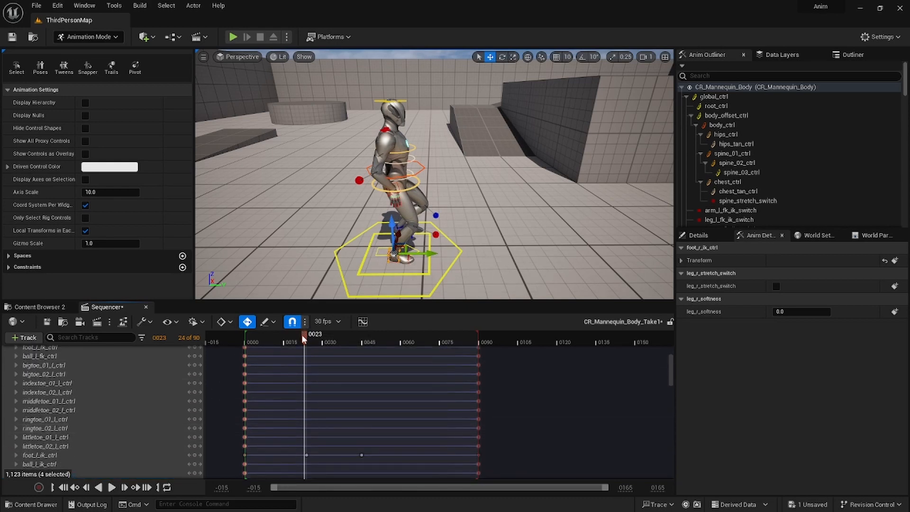
drag(302, 335, 307, 335)
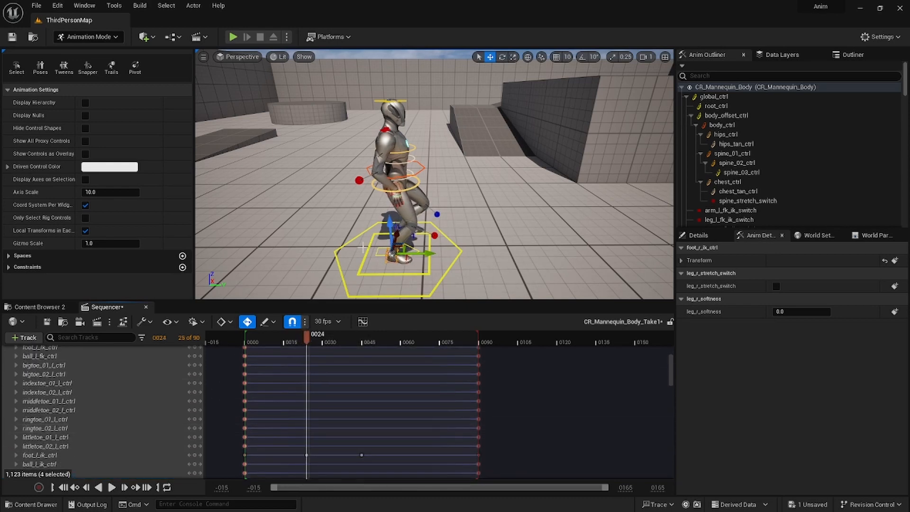
click(412, 190)
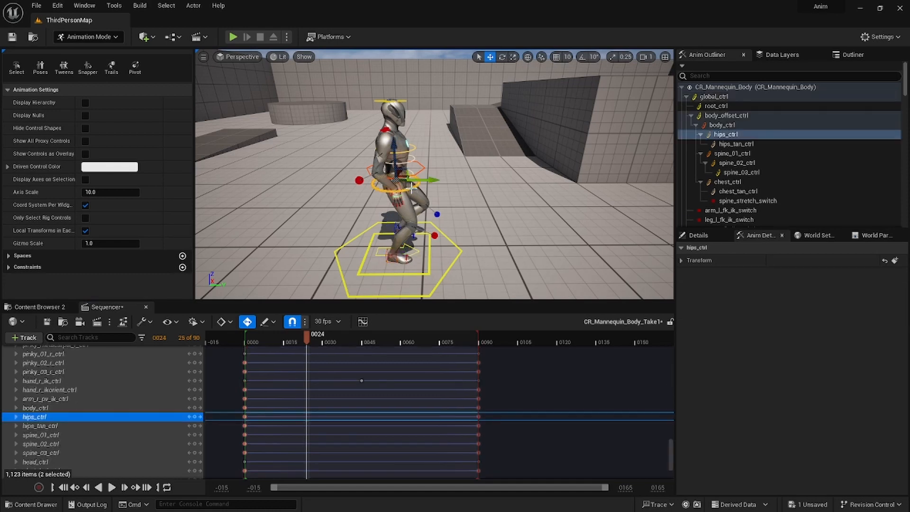
drag(395, 155, 395, 151)
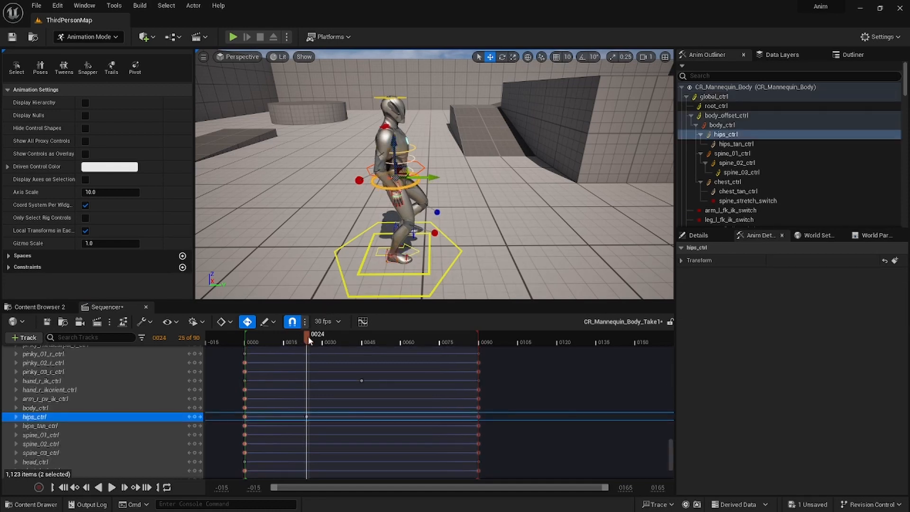
Step: Lower the hips control (hips_ctrl) slightly at frame 45 and raise it again at frame 69
drag(308, 336, 363, 341)
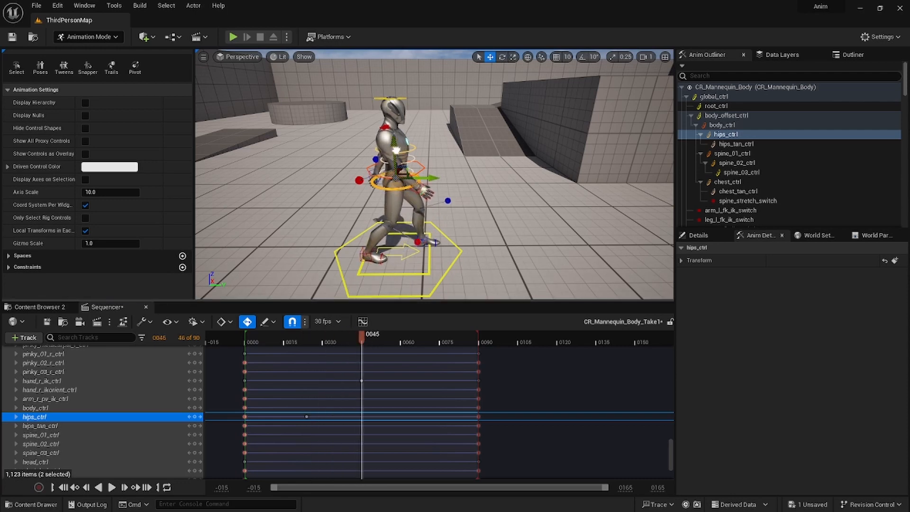
drag(396, 151, 395, 153)
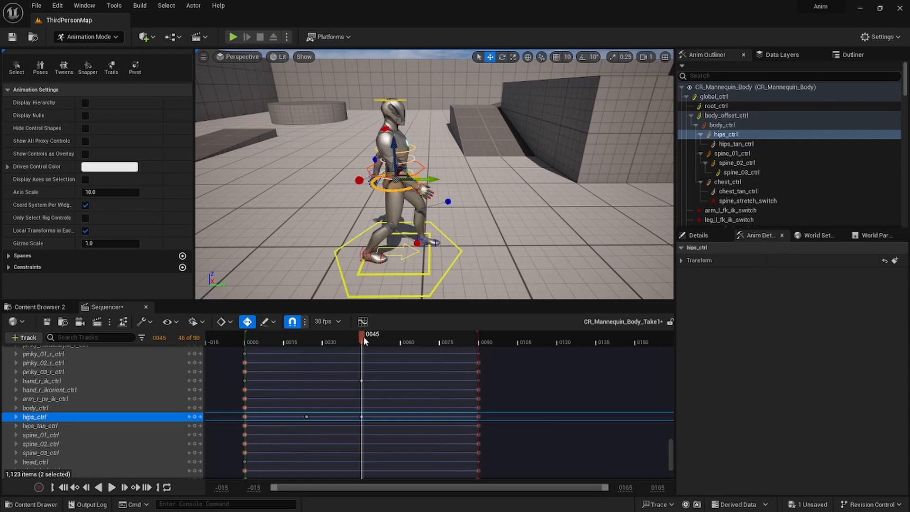
drag(360, 337, 424, 335)
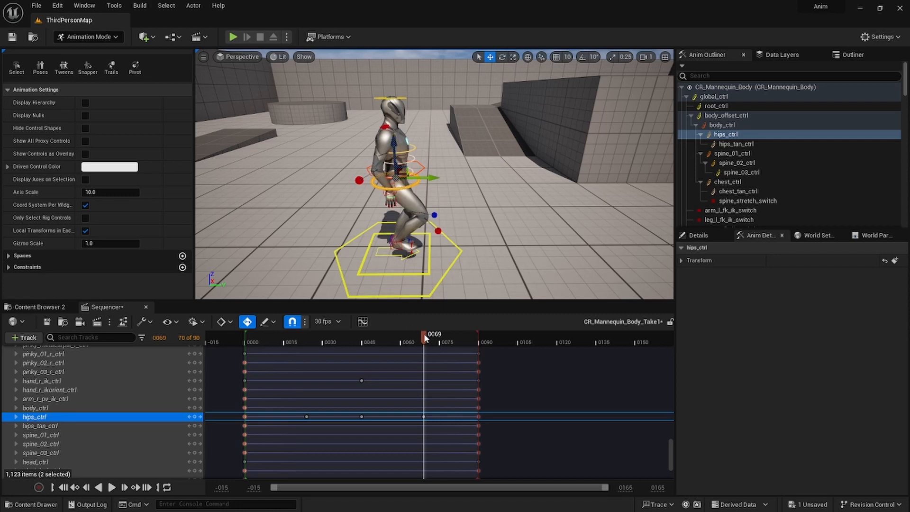
Step: Rotate the hips control (hips_ctrl) slightly about the vertical axis at frame 44
drag(424, 334, 360, 374)
right_drag(379, 227, 318, 197)
key(d)
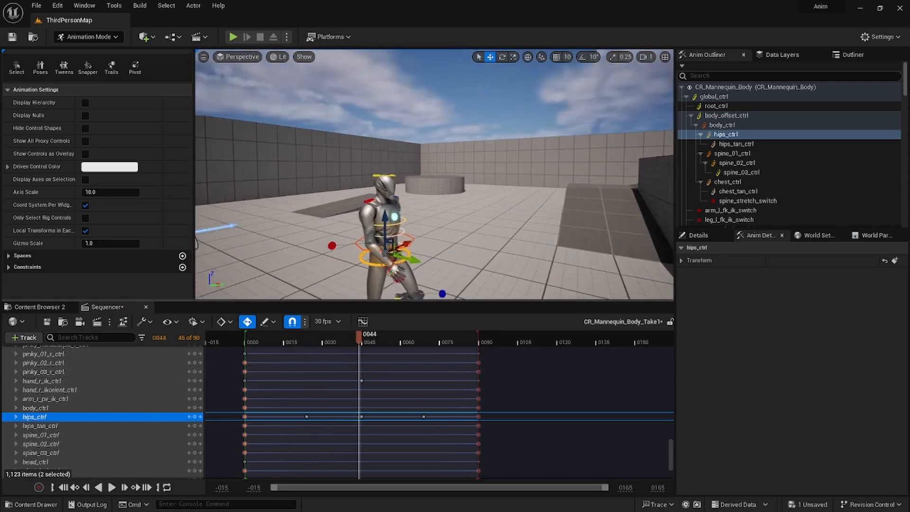
key(d)
right_drag(379, 199, 204, 197)
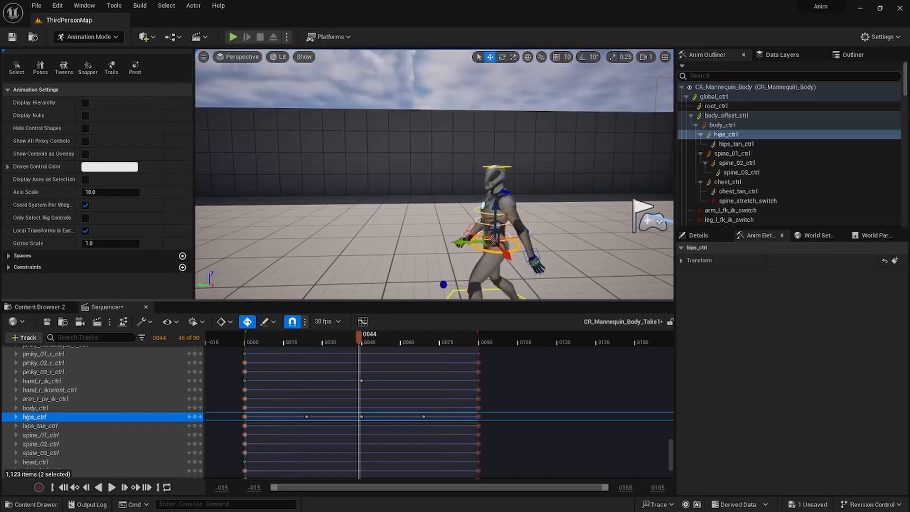
key(a)
right_drag(379, 190, 512, 204)
key(w)
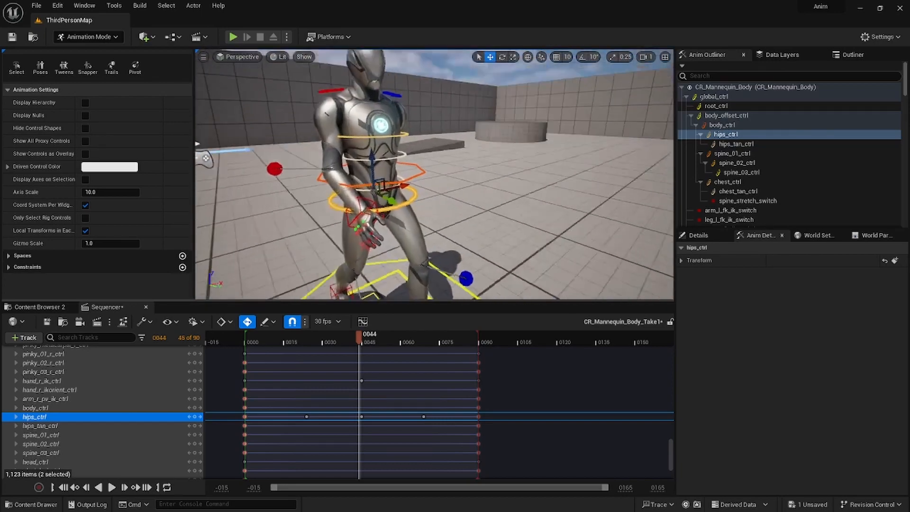
key(a)
right_drag(331, 189, 479, 194)
key(d)
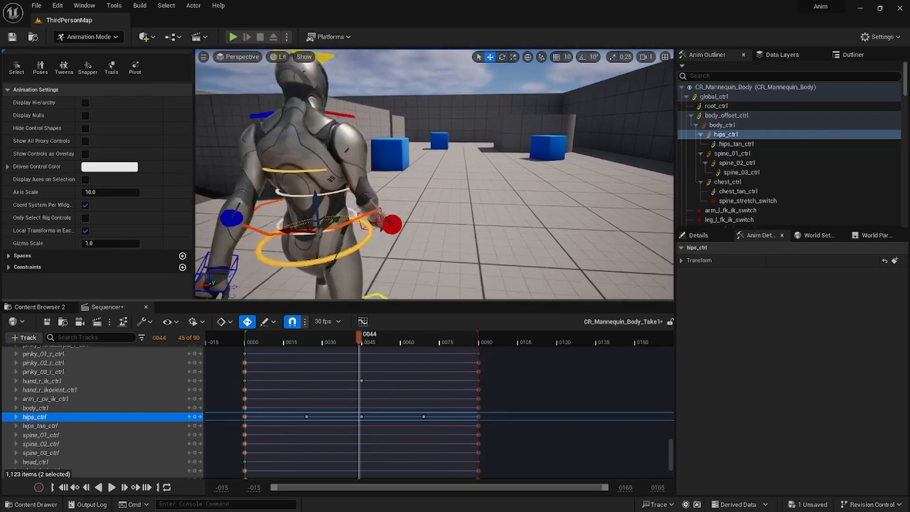
right_drag(370, 280, 369, 281)
key(s)
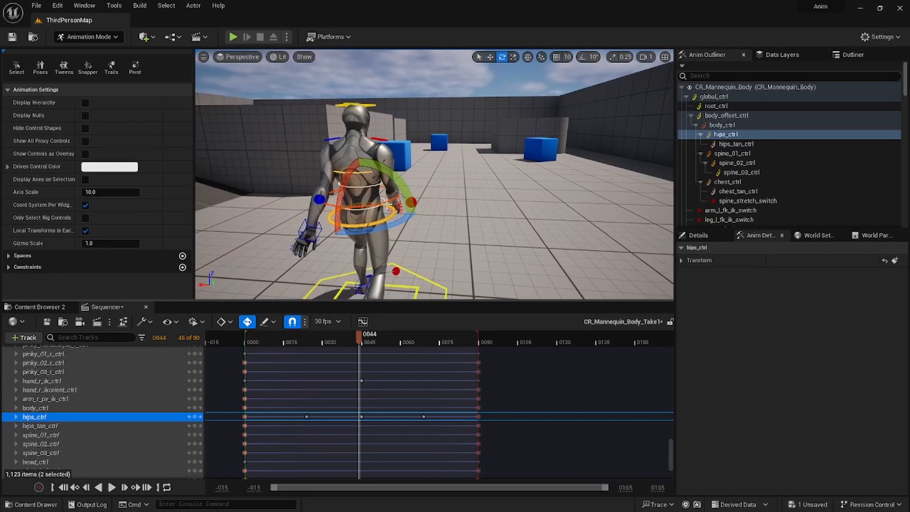
key(d)
mouse_move(388, 204)
right_down()
mouse_move(221, 204)
mouse_move(387, 203)
right_up()
key(a)
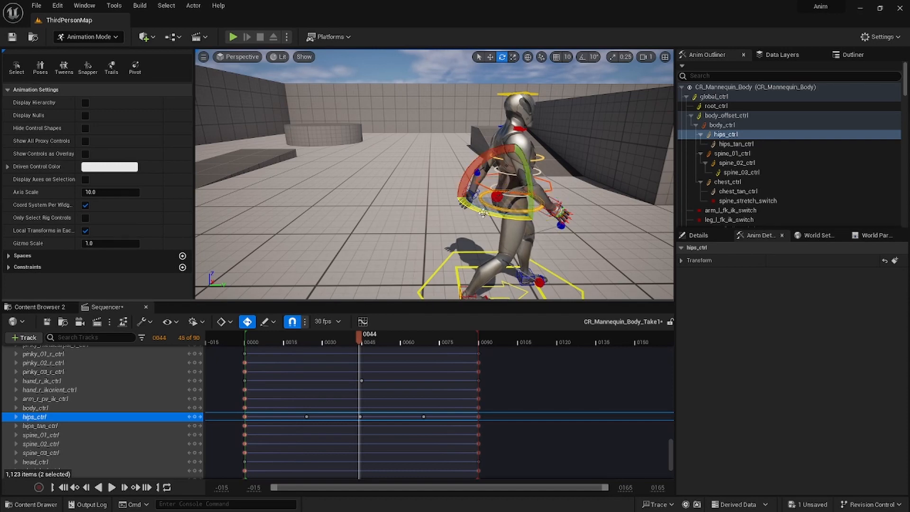
Step: Rotate the body control (body_ctrl) slightly about the vertical axis at frame 44 and inspect the twisted torso
click(502, 191)
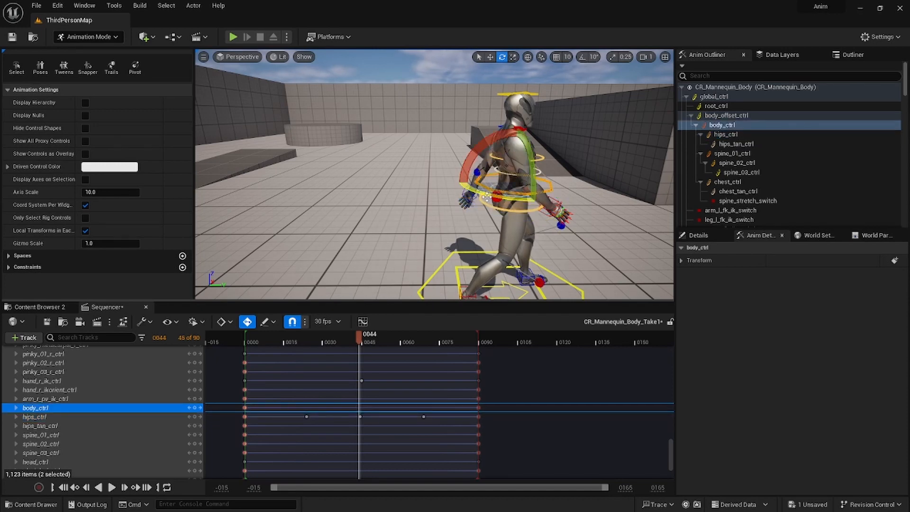
drag(486, 196, 492, 195)
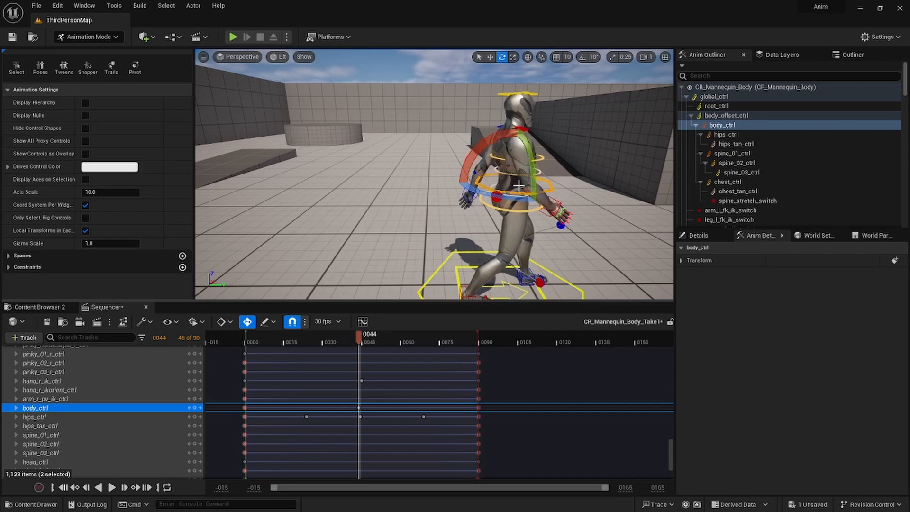
right_drag(518, 186, 500, 174)
key(d)
key(a)
key(w)
key(s)
Step: Check the body's twist at frame 0, then rotate the body control (body_ctrl) about the vertical axis at frame 90
mouse_move(358, 337)
mouse_down()
mouse_move(488, 336)
mouse_move(247, 334)
mouse_move(488, 344)
mouse_move(240, 339)
mouse_move(384, 346)
mouse_move(246, 345)
mouse_move(360, 346)
mouse_up()
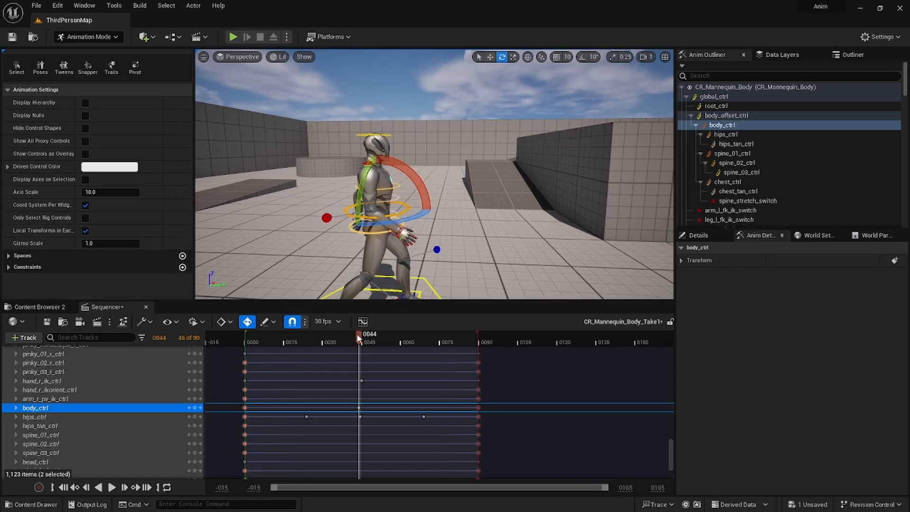
drag(359, 337, 243, 337)
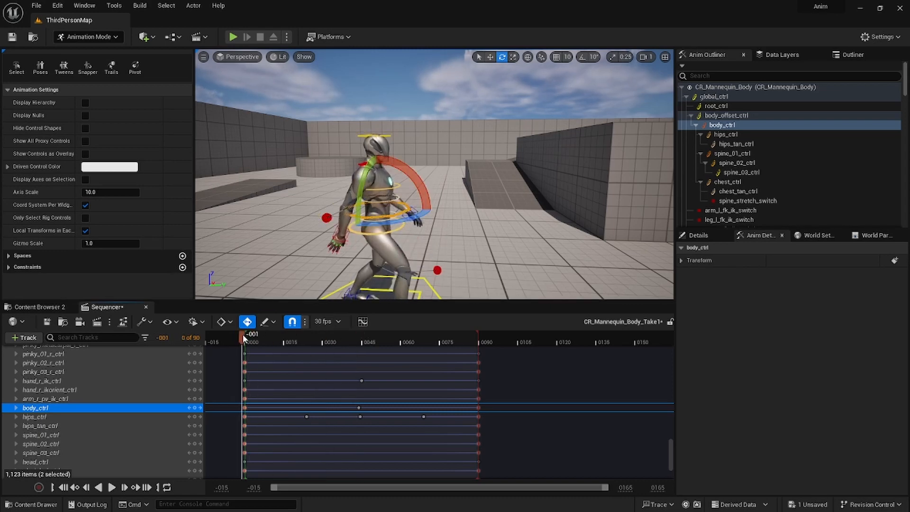
right_drag(364, 250, 199, 247)
key(d)
key(d)
right_drag(434, 174, 483, 167)
key(a)
right_drag(391, 248, 391, 248)
key(d)
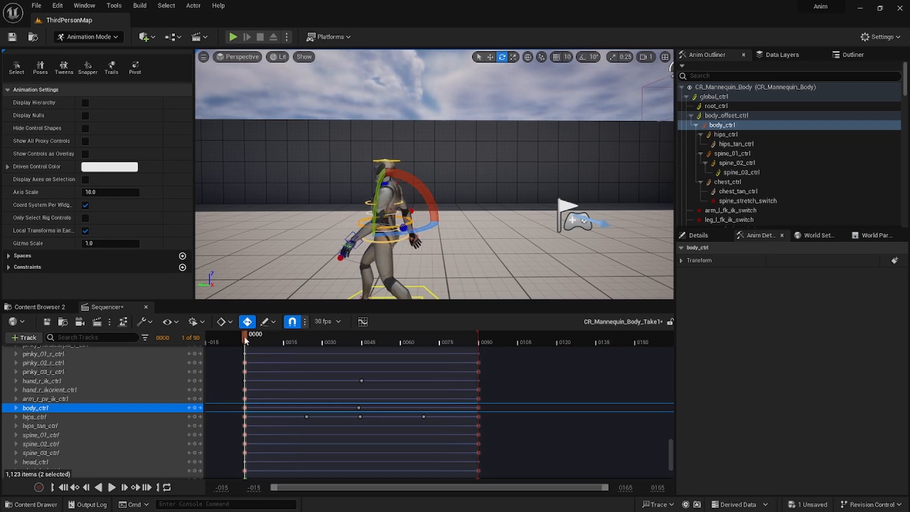
drag(246, 335, 480, 373)
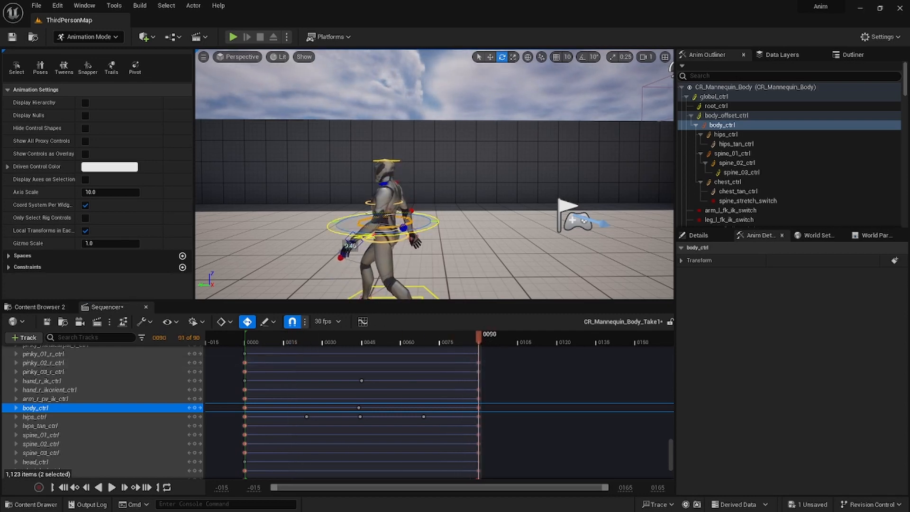
right_drag(395, 247, 529, 246)
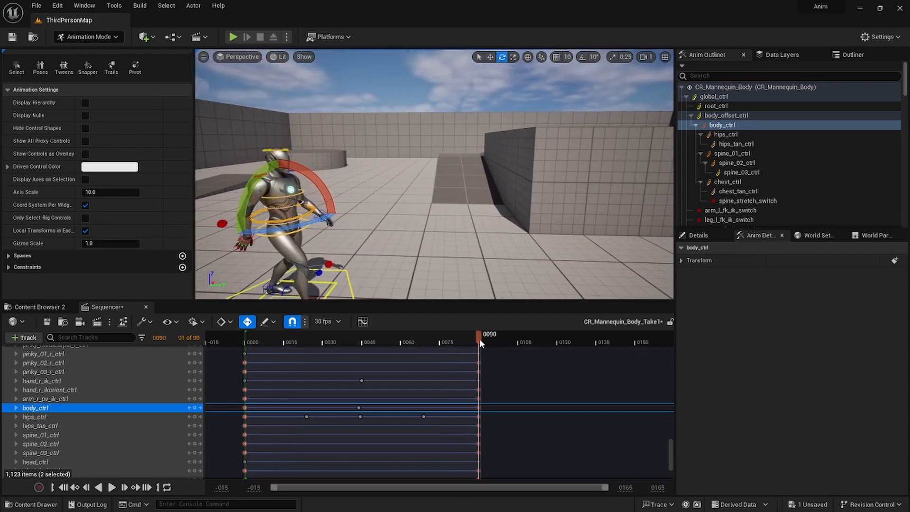
Step: Play the walk animation from frame 0 in a side view of the whole mannequin, then stop playback
drag(479, 338, 243, 340)
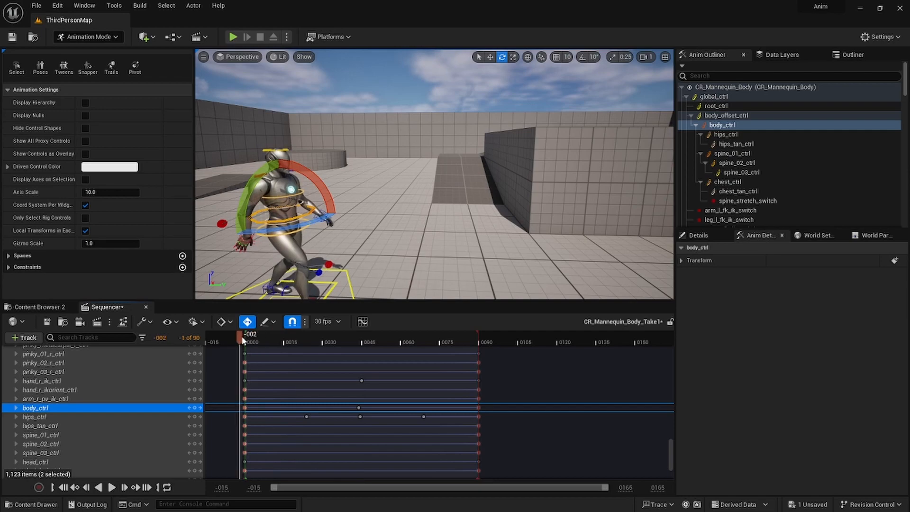
mouse_move(277, 249)
right_down()
mouse_move(259, 277)
mouse_move(270, 294)
mouse_move(265, 220)
mouse_move(277, 208)
mouse_move(264, 257)
right_up()
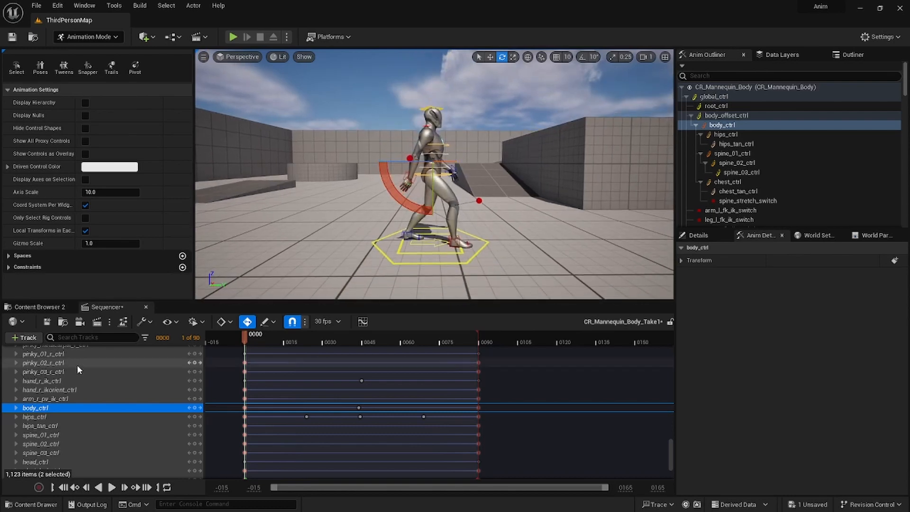
click(110, 488)
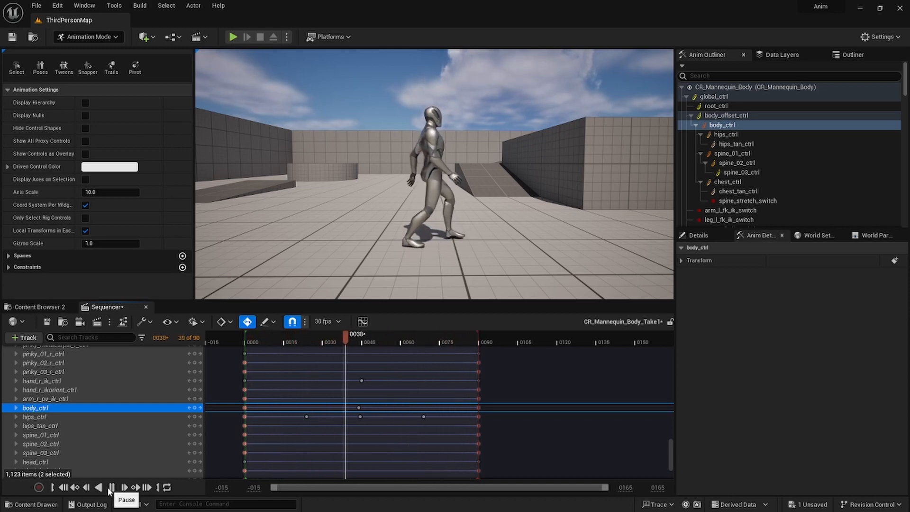
click(112, 487)
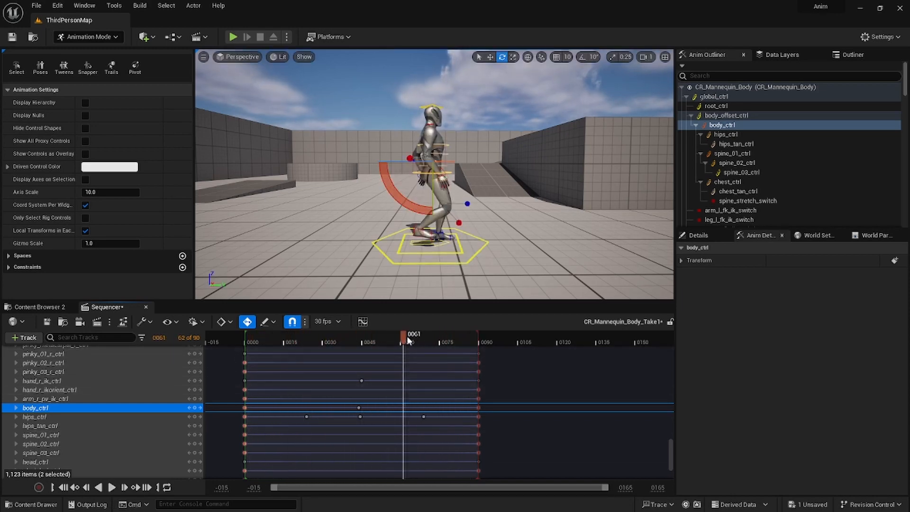
Step: Play the walk animation, stop playback and move the playhead to frame 48 to check the pose
drag(363, 335, 364, 335)
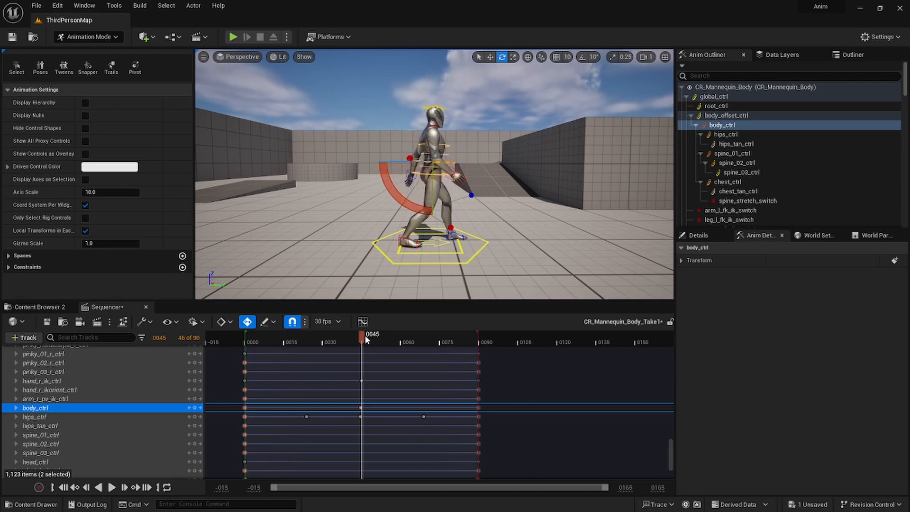
click(112, 488)
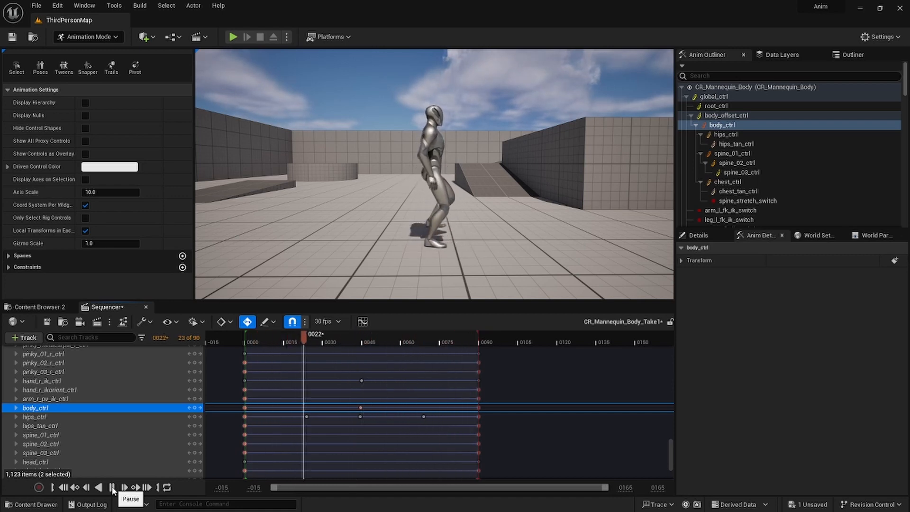
click(113, 487)
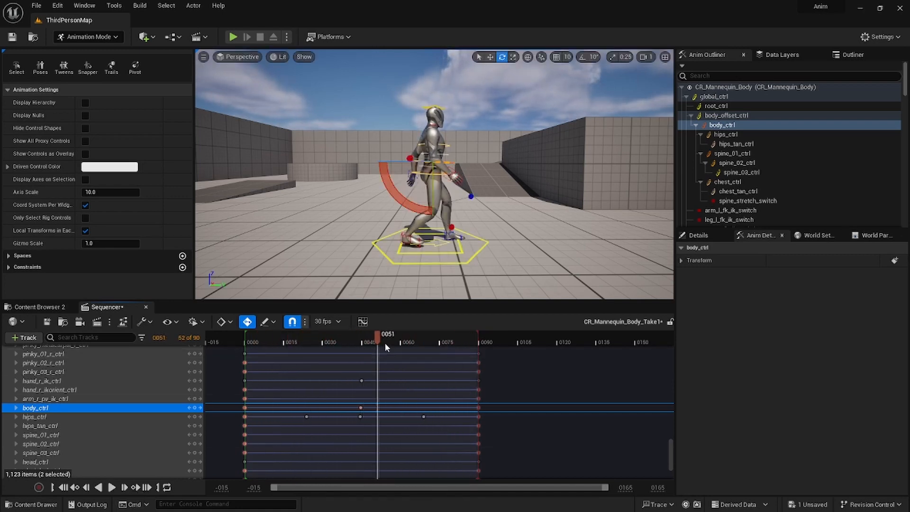
drag(377, 337, 370, 337)
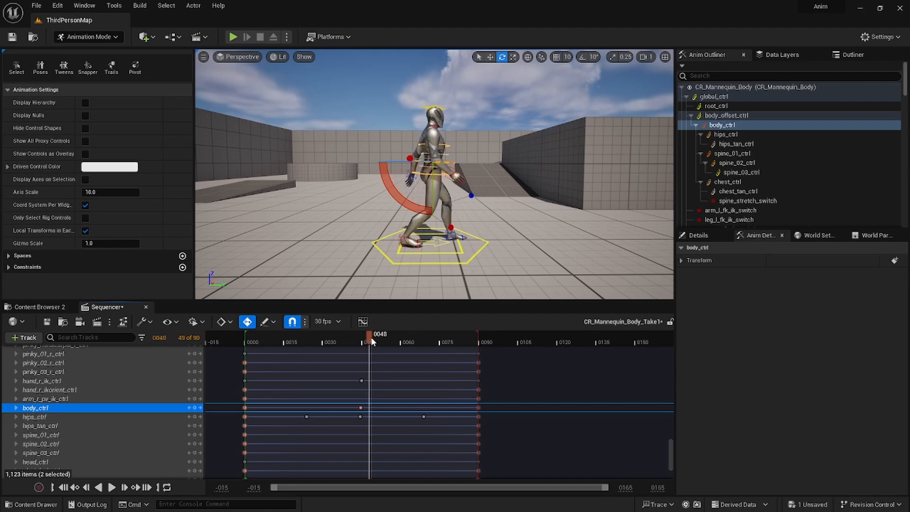
Step: Select the keyframes of all controls, then shorten the playback range to end at frame 71 and clear the selection
click(347, 365)
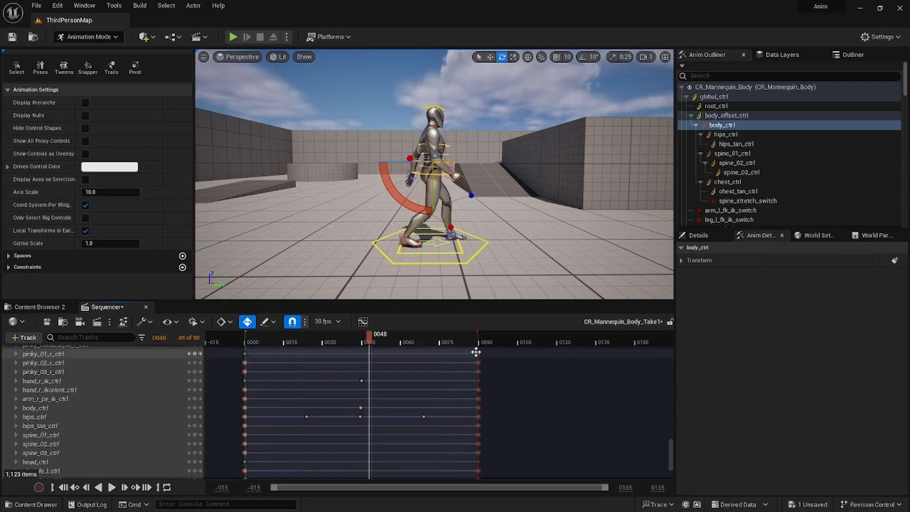
scroll(342, 398, up, 3)
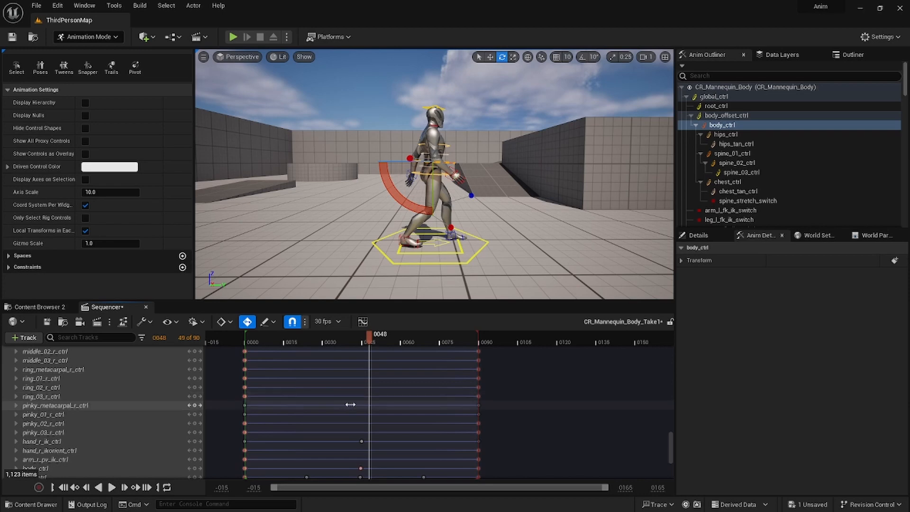
scroll(260, 382, up, 8)
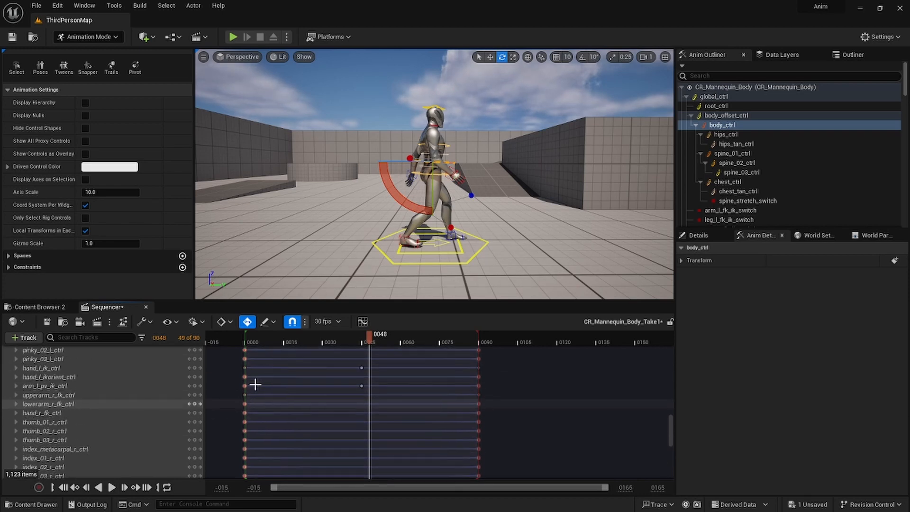
scroll(247, 385, up, 15)
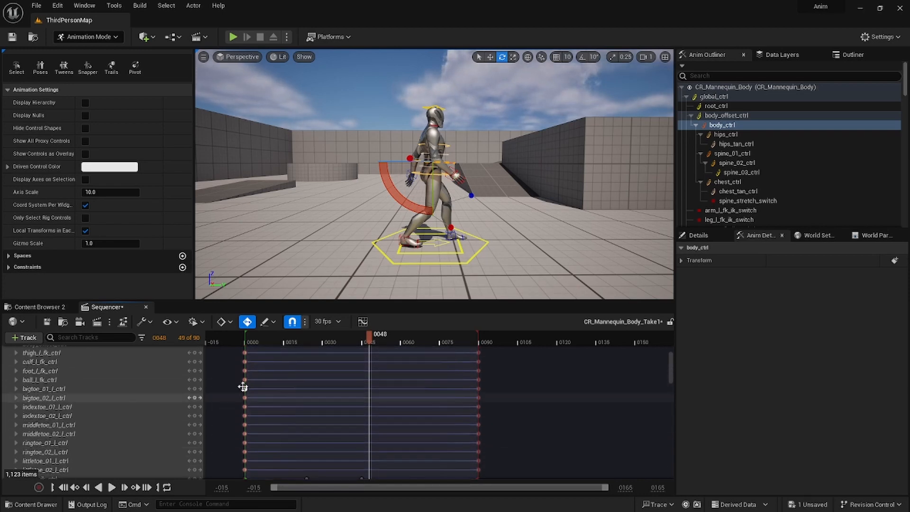
drag(237, 375, 498, 455)
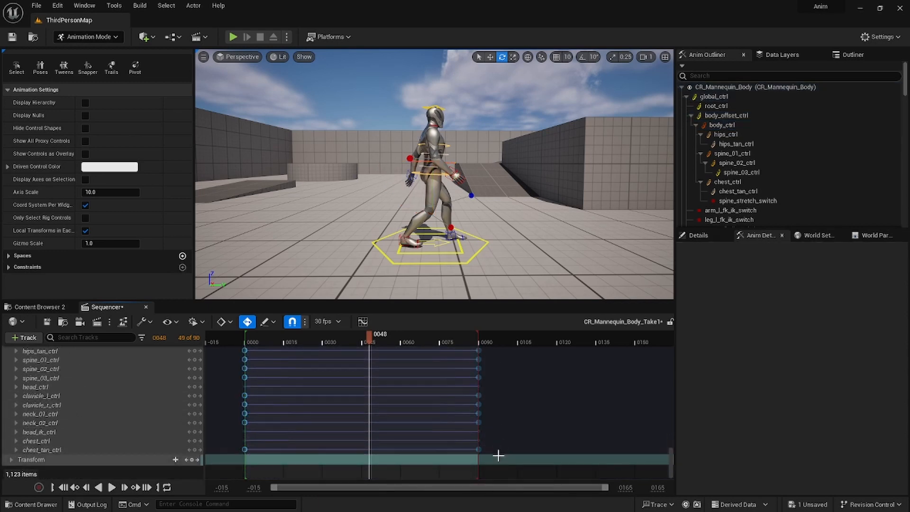
scroll(484, 400, up, 3)
scroll(485, 401, up, 8)
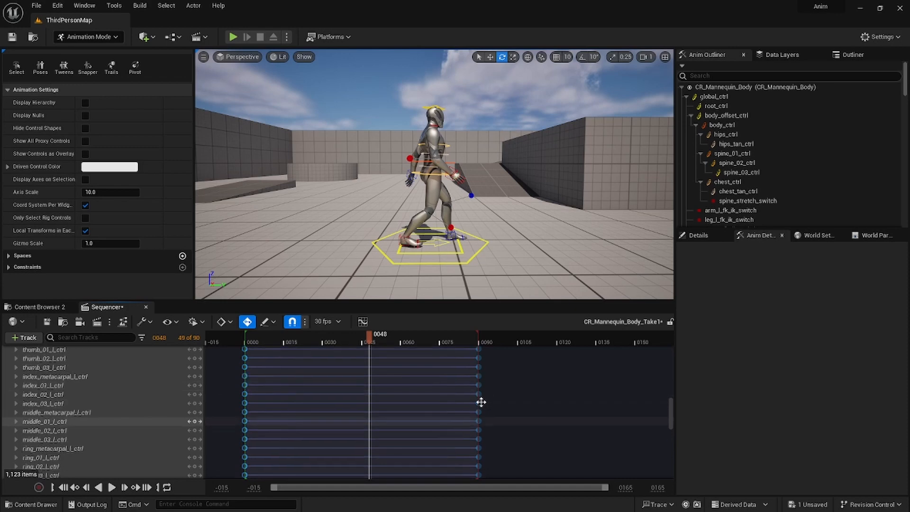
scroll(480, 402, up, 10)
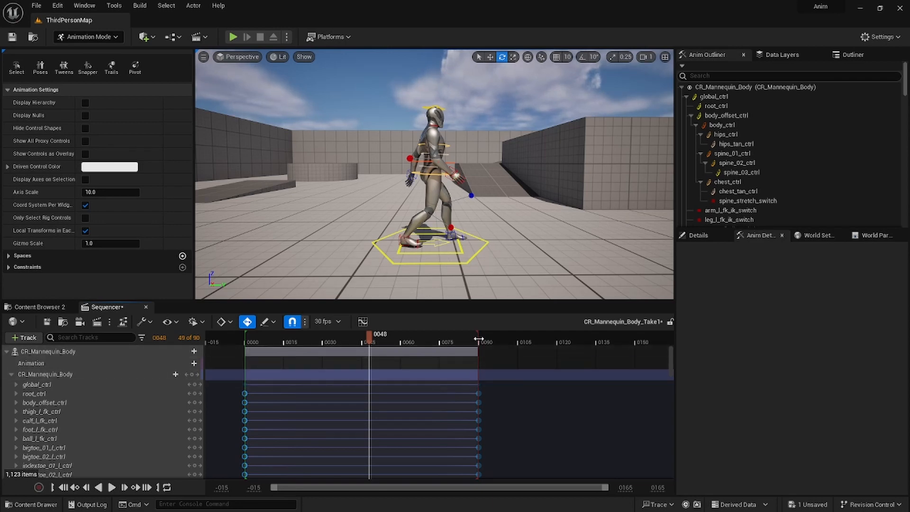
mouse_move(476, 385)
mouse_down()
mouse_move(428, 386)
mouse_move(479, 382)
mouse_move(439, 377)
mouse_move(475, 374)
mouse_up()
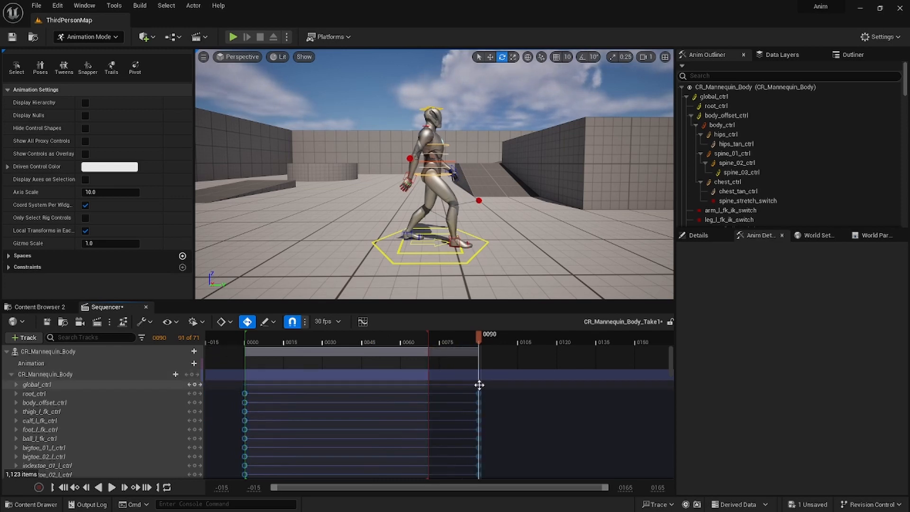
drag(460, 386, 473, 384)
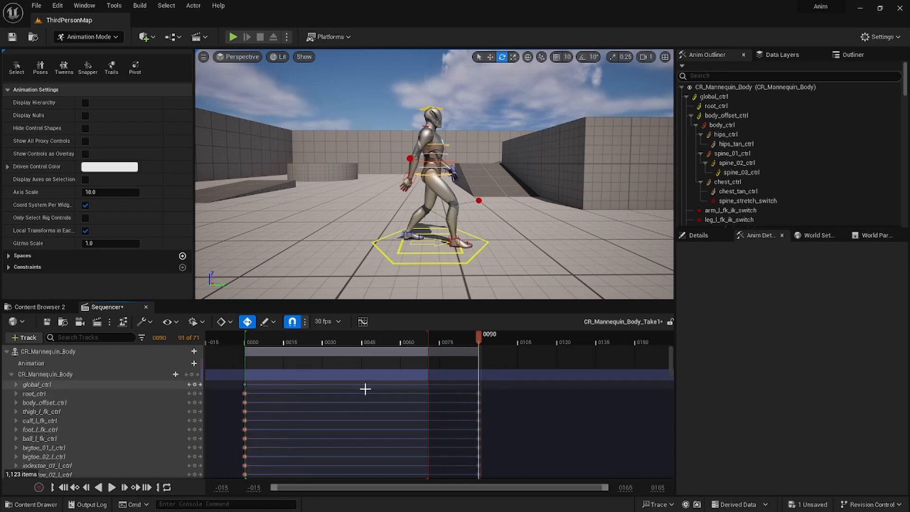
Step: Shift every control's keyframes after frame 0 earlier so the last ones land on frame 66, and end the playback range there
scroll(345, 382, down, 5)
scroll(338, 385, up, 5)
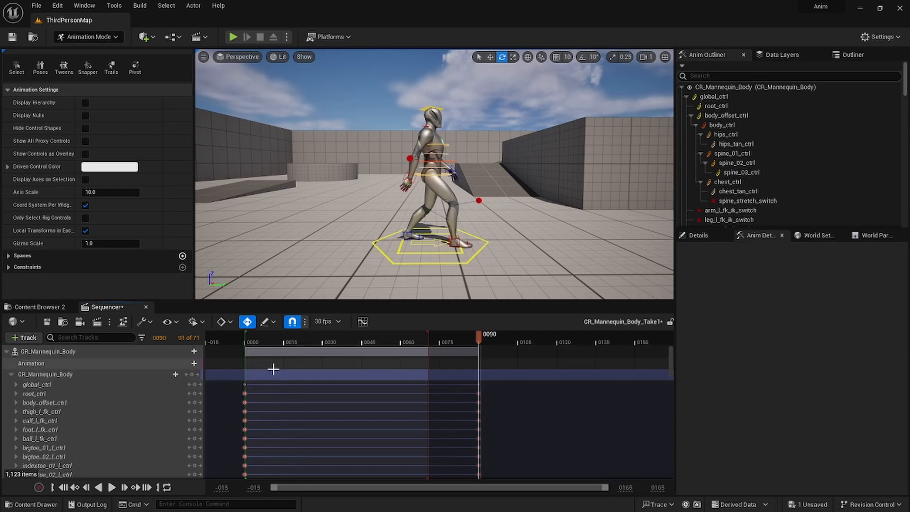
drag(267, 381, 502, 456)
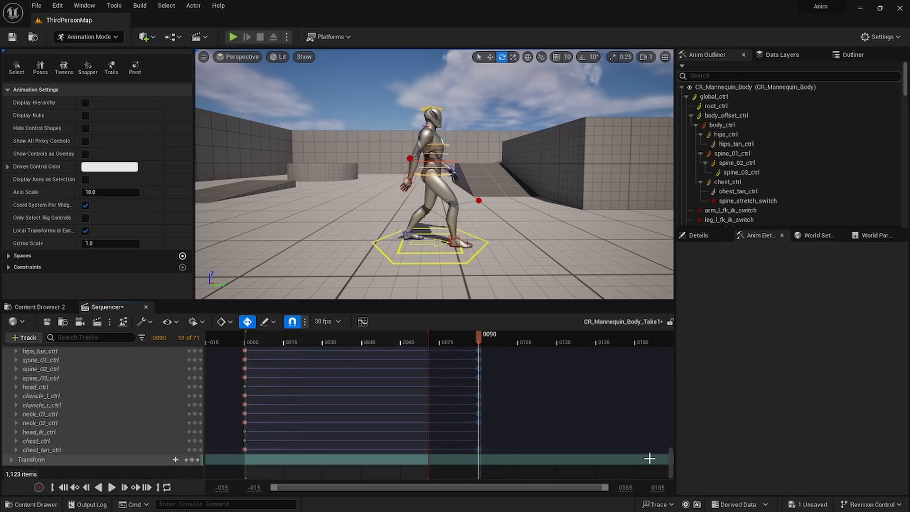
drag(675, 467, 660, 326)
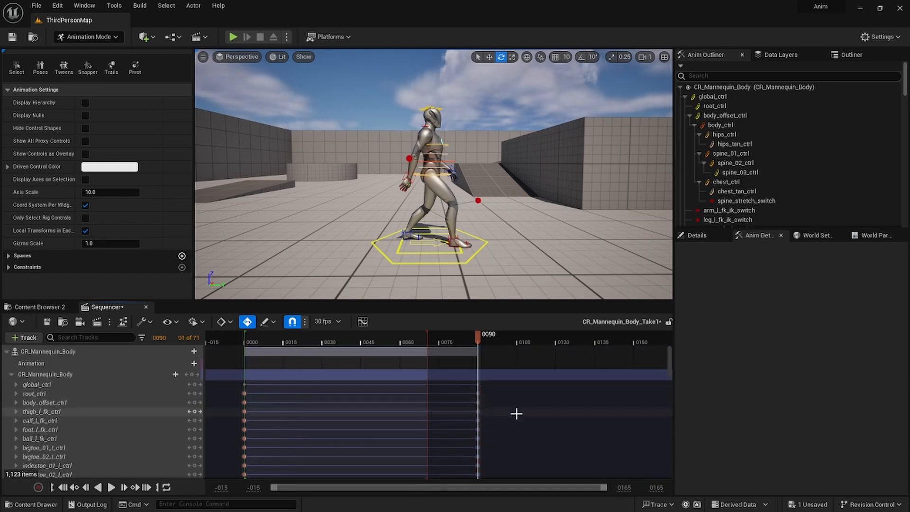
drag(261, 380, 507, 461)
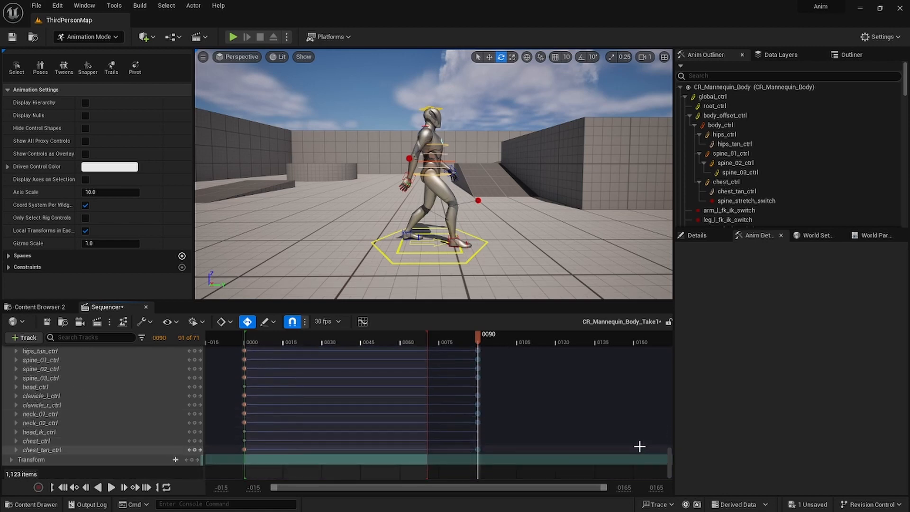
drag(669, 460, 658, 352)
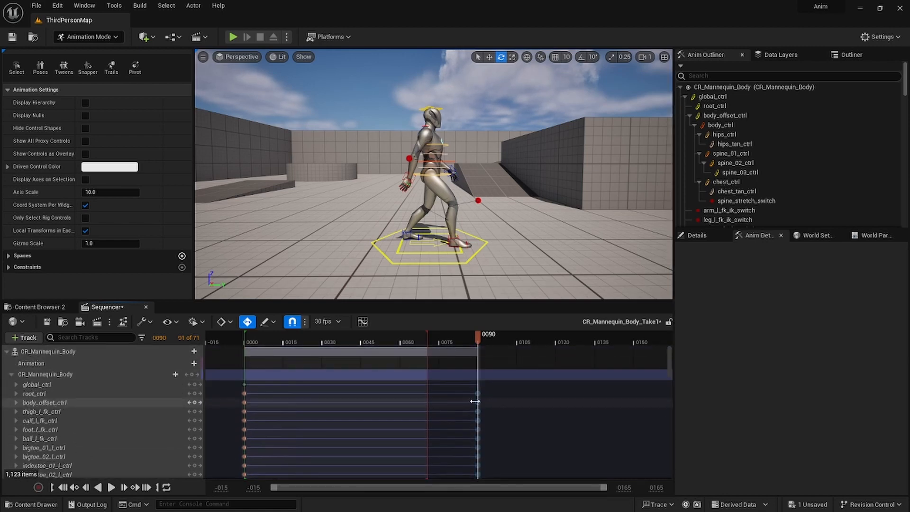
drag(477, 394, 409, 386)
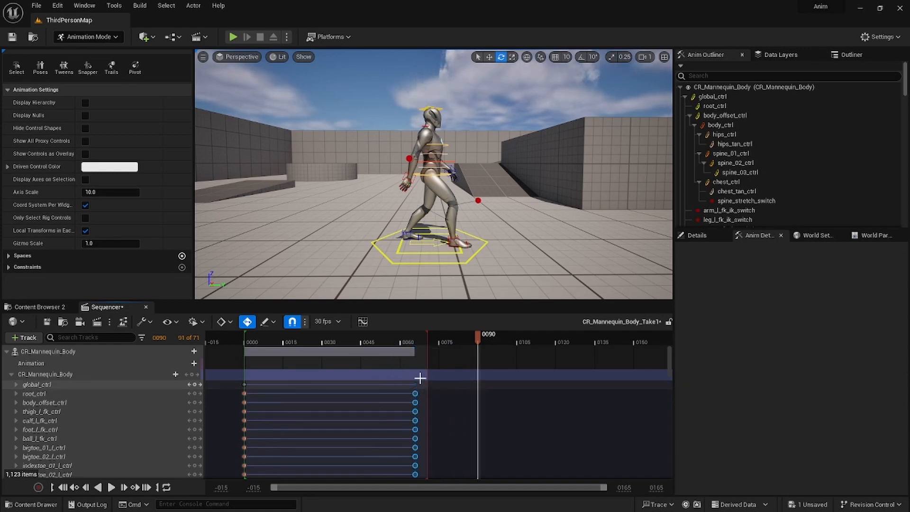
click(475, 337)
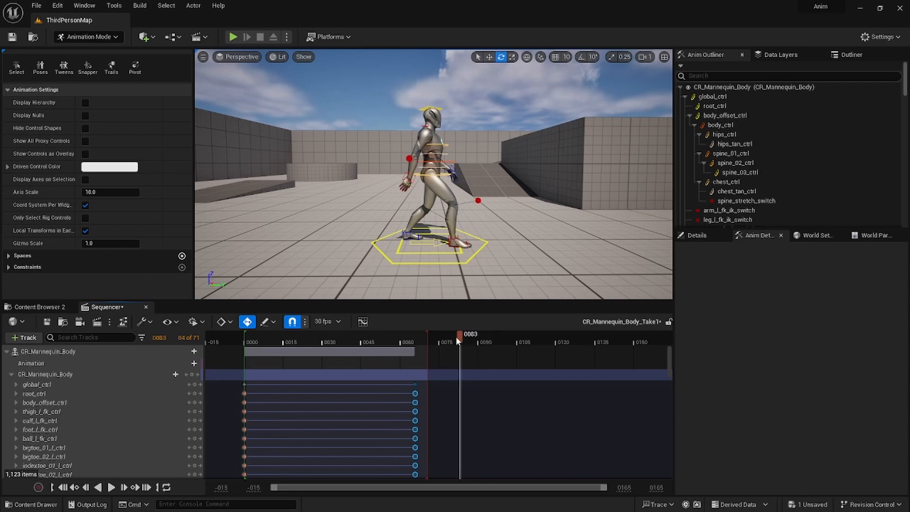
drag(429, 336, 411, 337)
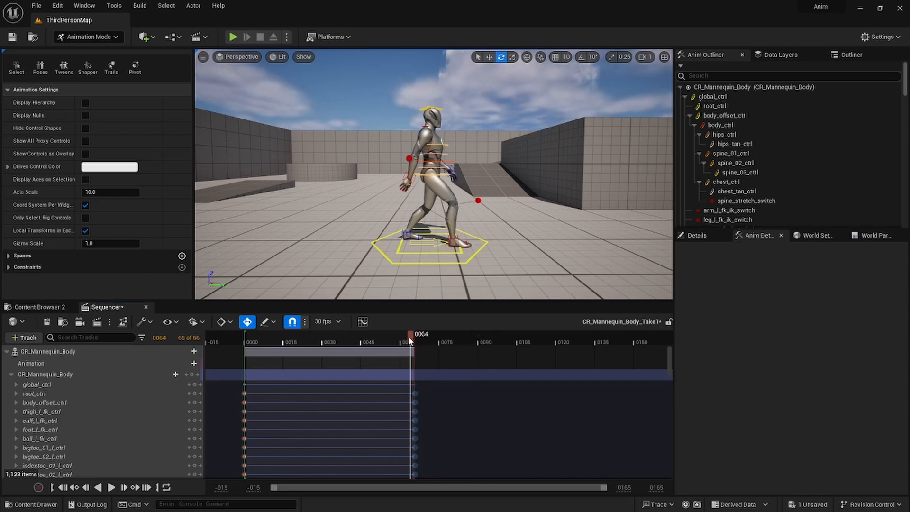
Step: Play the shortened walk cycle from the start, stop playback and move the playhead to frame 43
drag(408, 337, 241, 337)
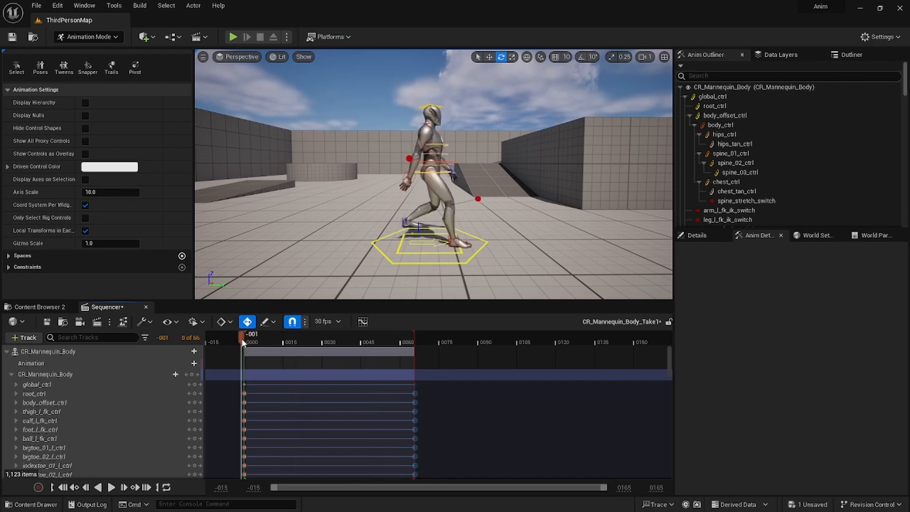
click(111, 487)
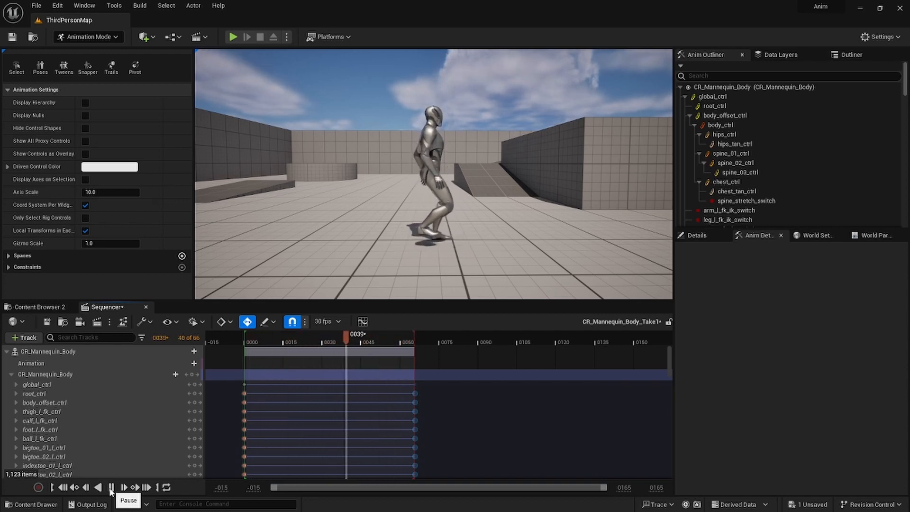
click(111, 487)
click(368, 343)
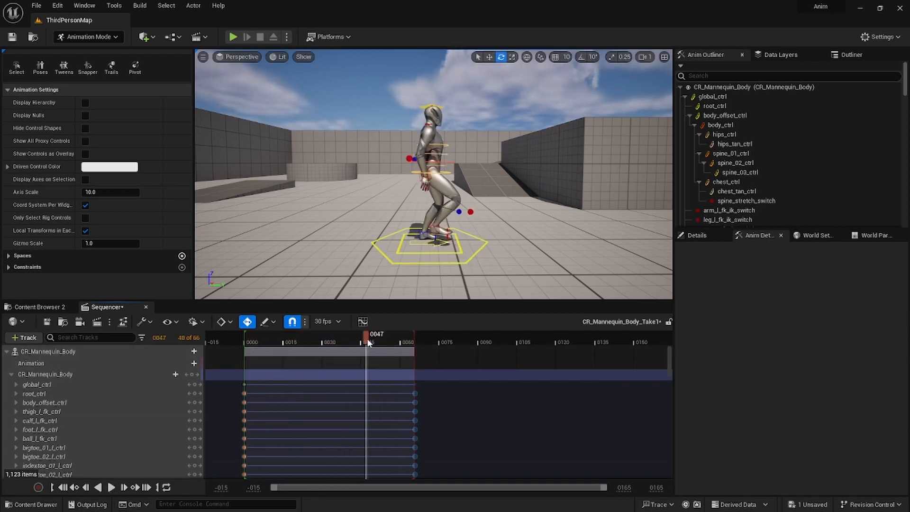
drag(368, 342, 357, 343)
Step: Raise the left foot IK control (foot_l_ik_ctrl) slightly off the ground at frame 11
right_drag(488, 258, 455, 256)
click(433, 232)
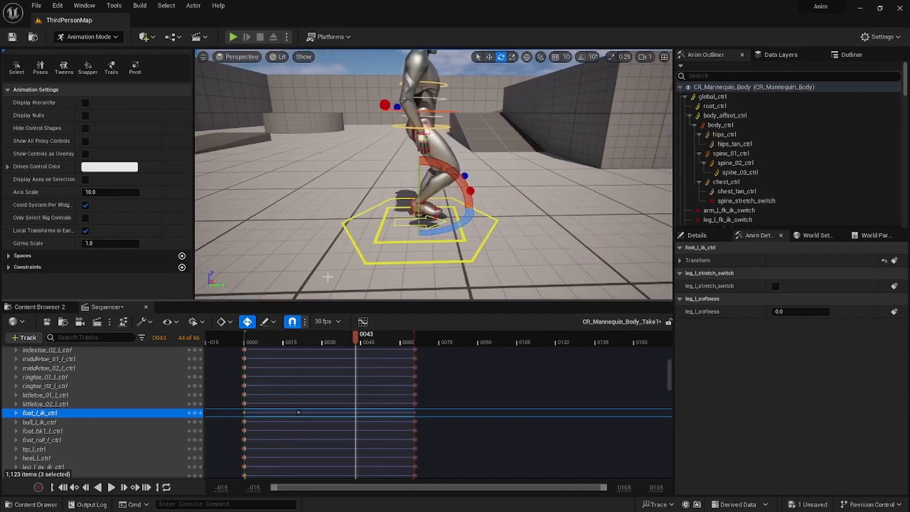
drag(350, 337, 280, 343)
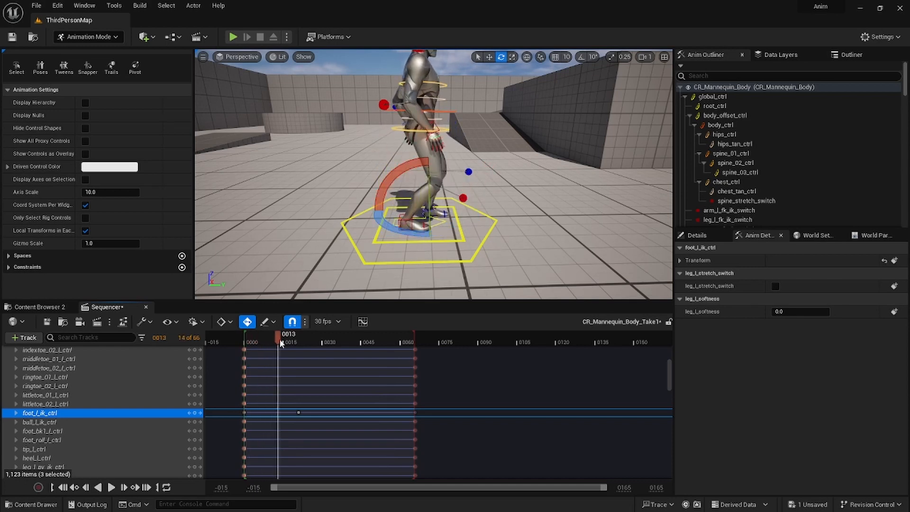
scroll(288, 402, up, 10)
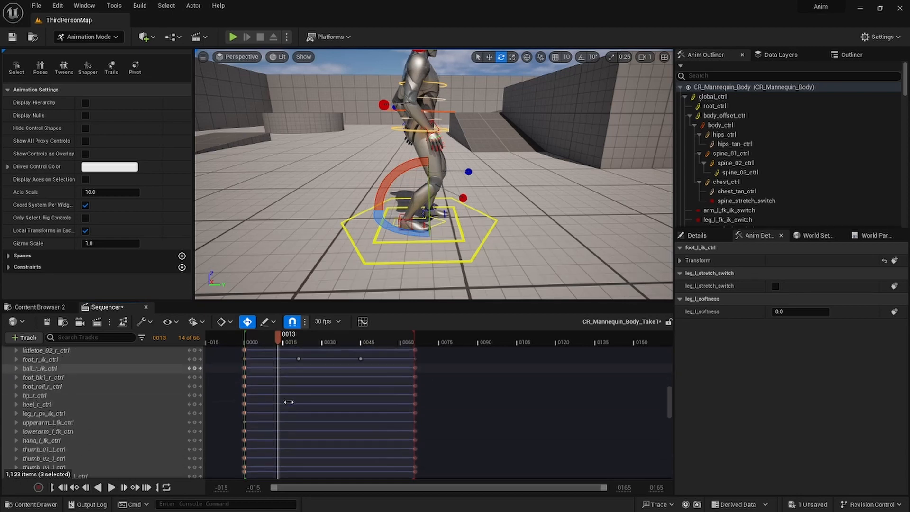
scroll(289, 402, down, 10)
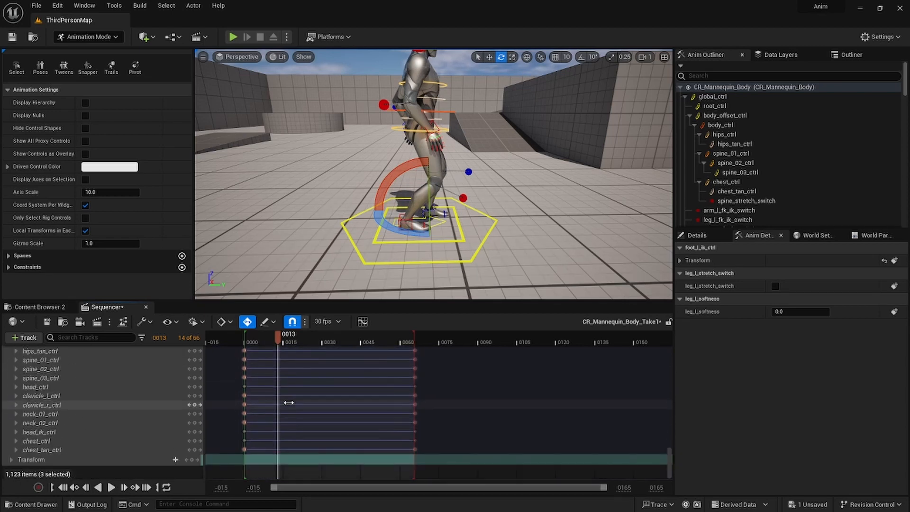
scroll(289, 401, up, 10)
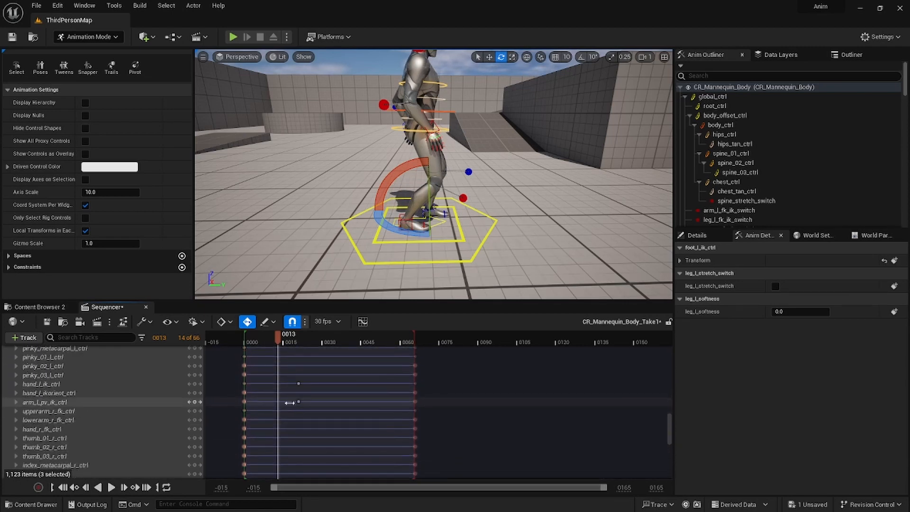
scroll(290, 402, up, 10)
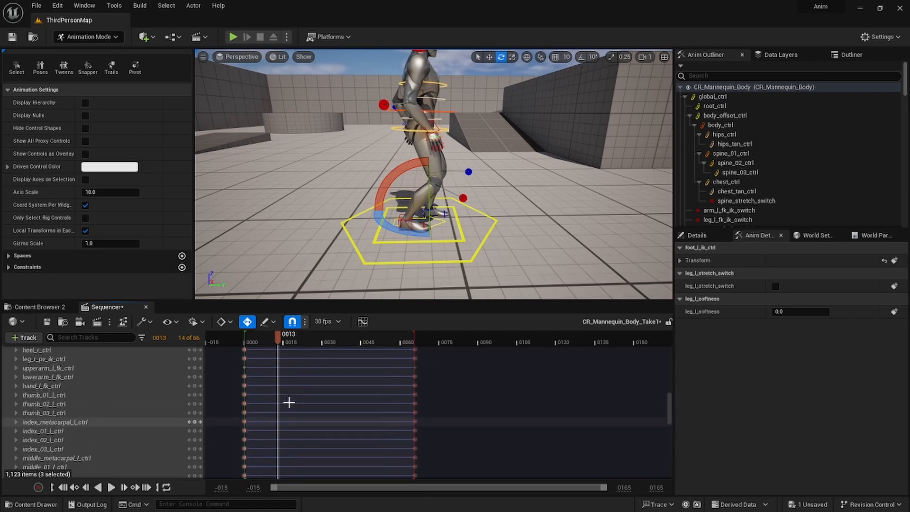
drag(278, 338, 275, 340)
key(w)
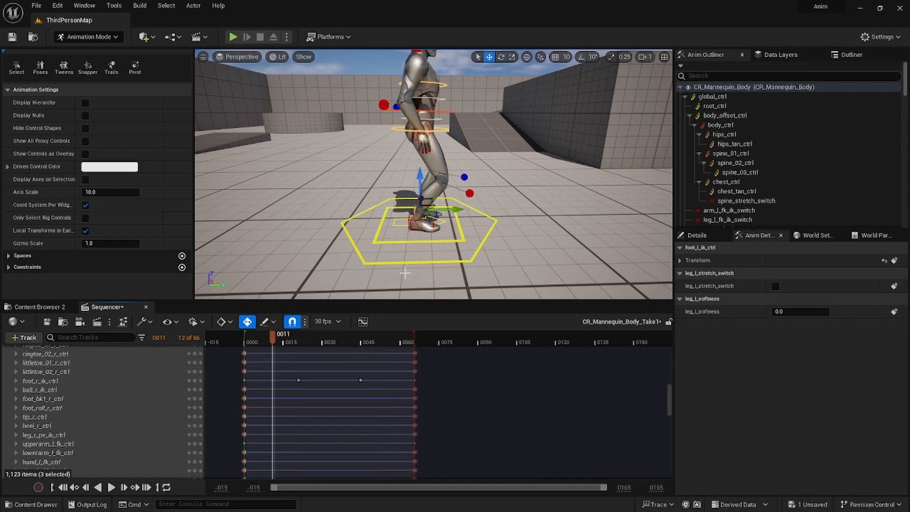
right_drag(405, 274, 376, 243)
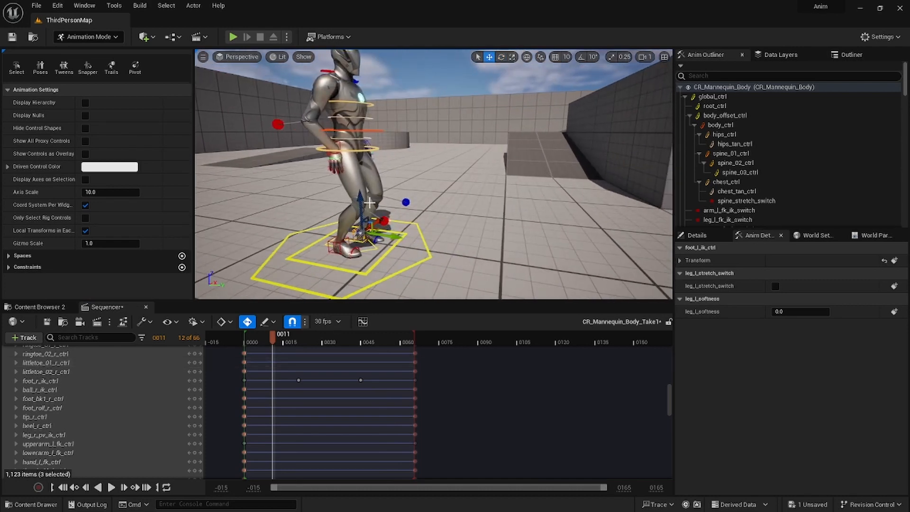
drag(361, 201, 358, 190)
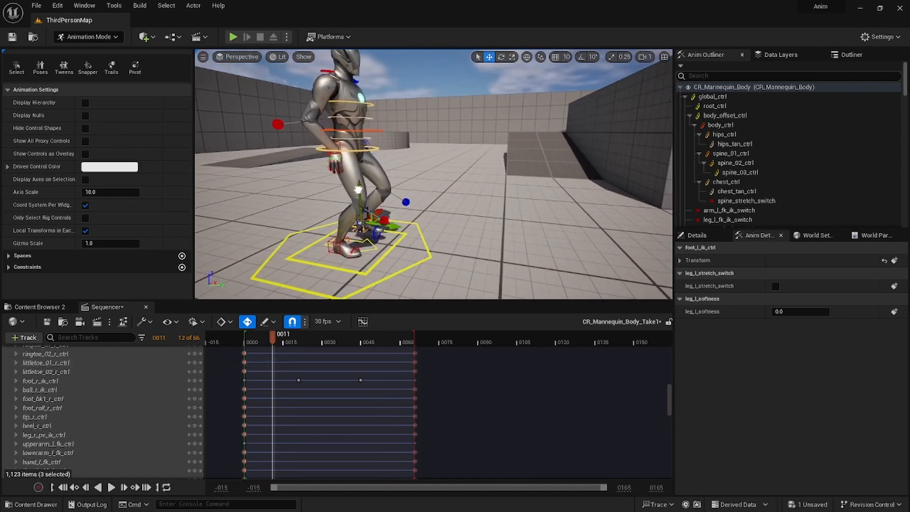
Step: Return the playhead to frame 0, play the 66-frame walk cycle through and stop playback
drag(285, 335, 245, 374)
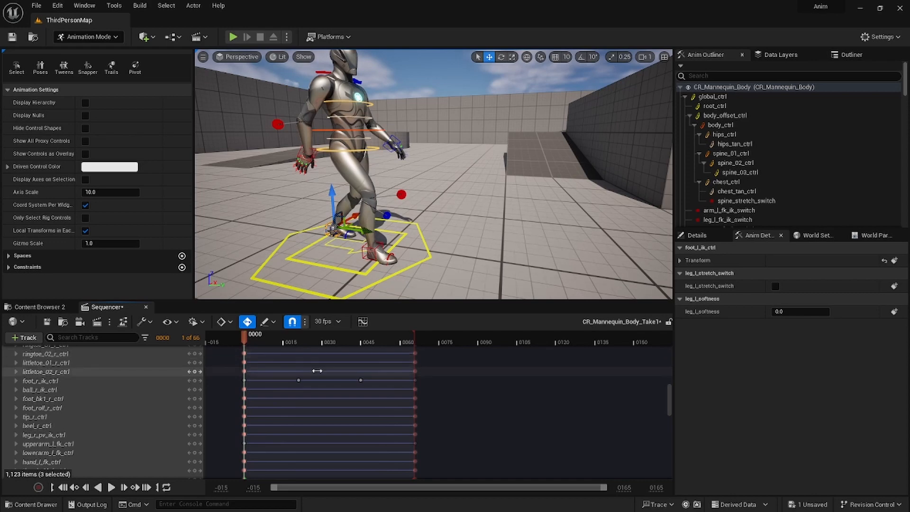
drag(667, 399, 663, 325)
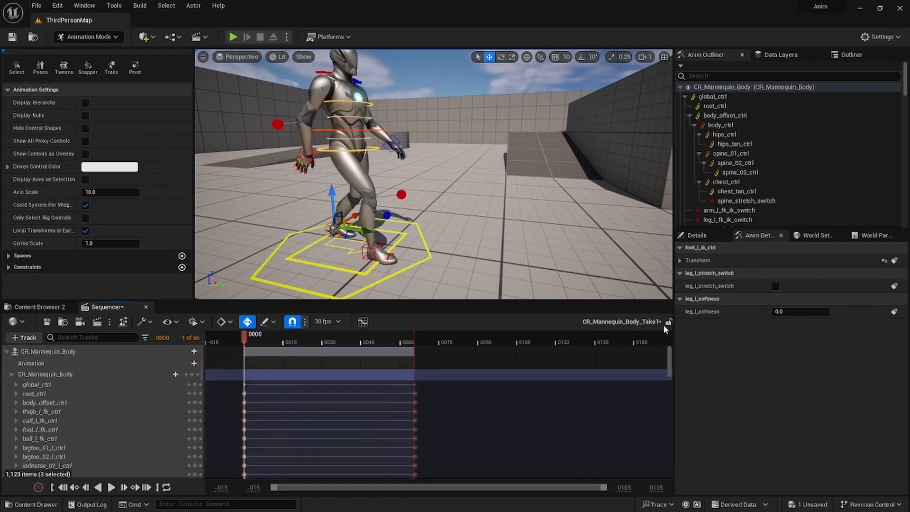
click(120, 489)
click(112, 488)
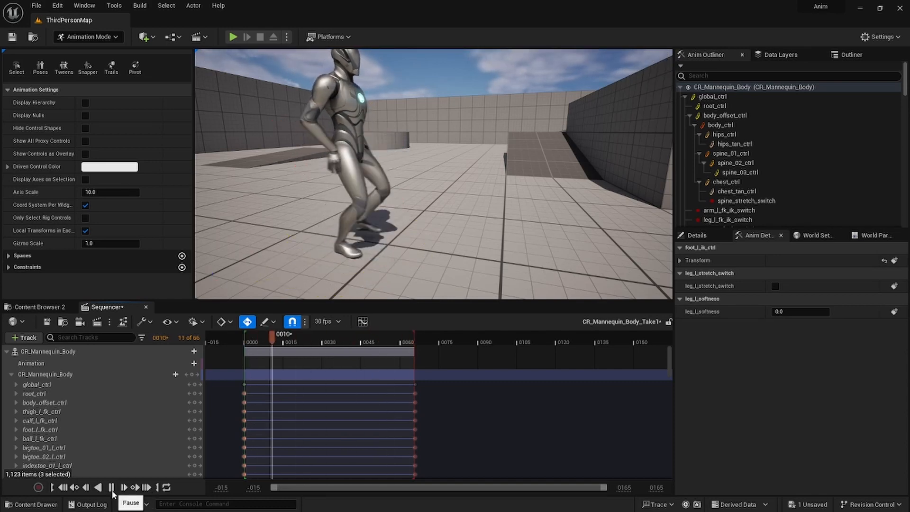
click(109, 490)
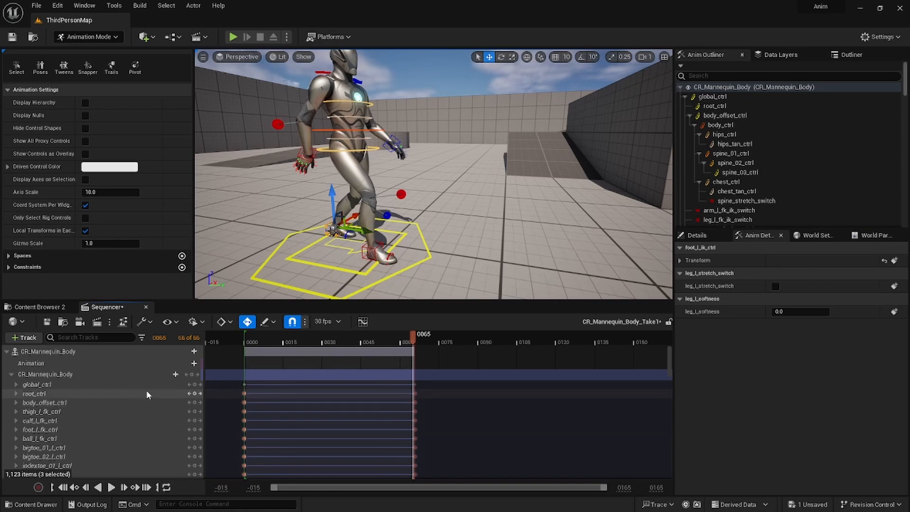
Step: Start baking the CR_Mannequin_Body track in Sequencer to an animation sequence
scroll(145, 389, down, 3)
scroll(145, 394, up, 3)
click(95, 352)
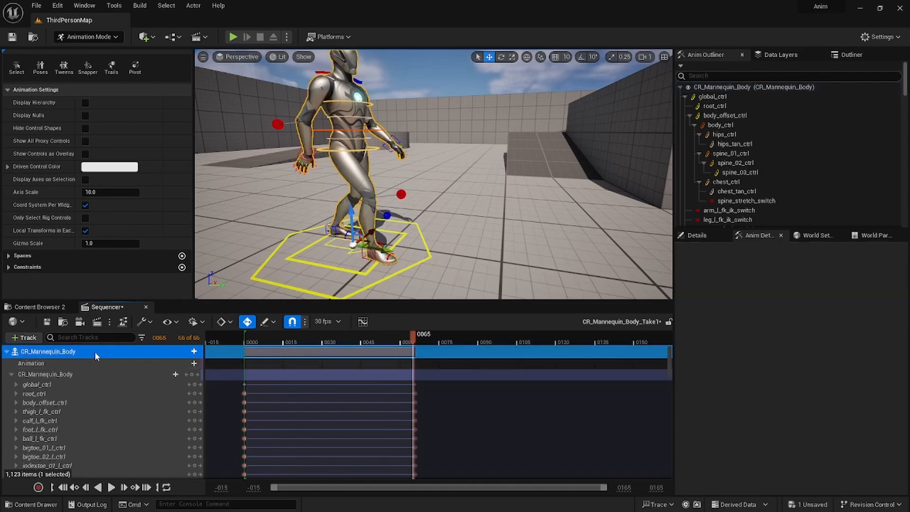
right_click(50, 357)
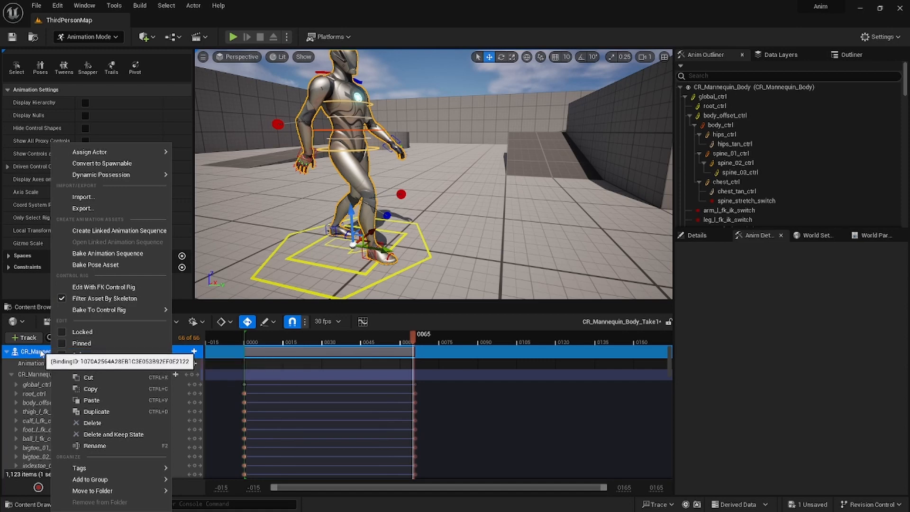
click(42, 355)
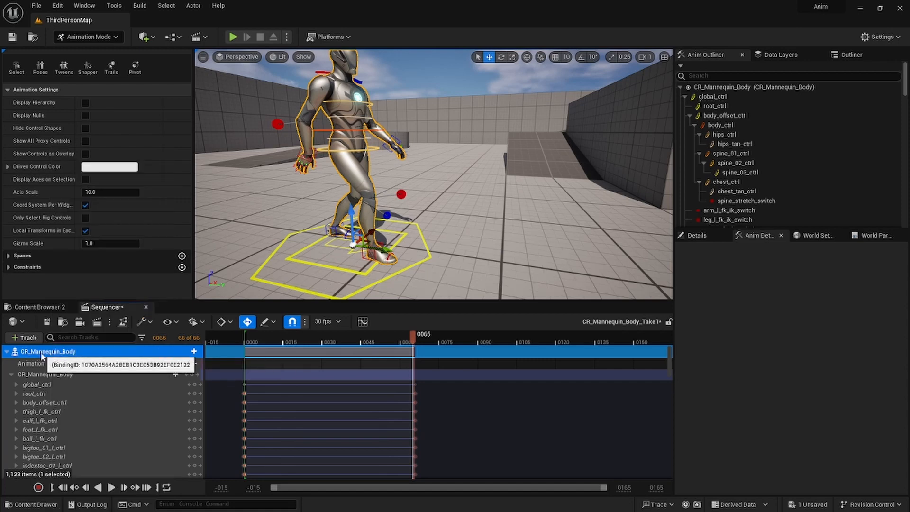
right_click(74, 356)
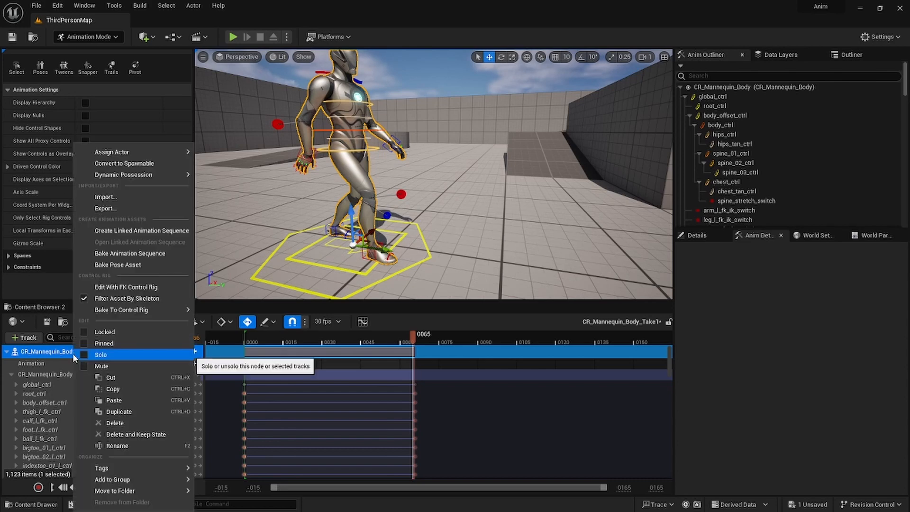
click(140, 255)
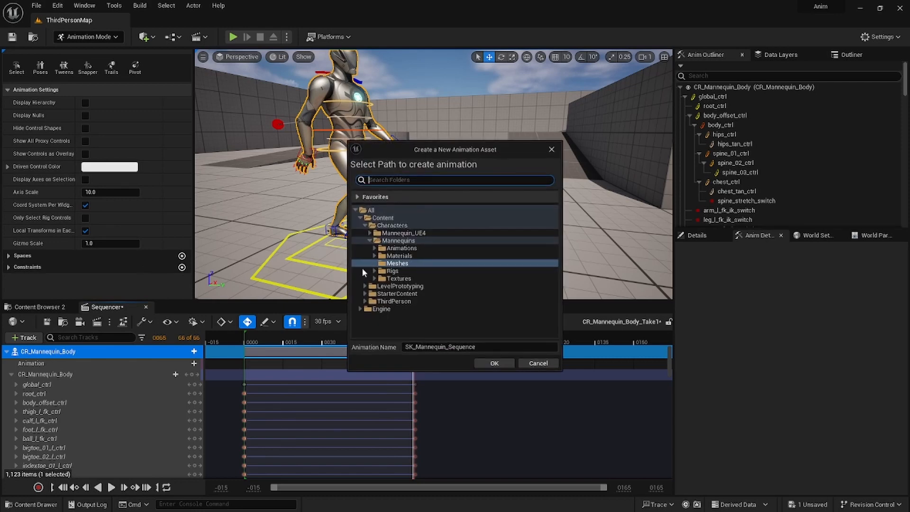
Step: Create a new folder named Animation inside Content/Characters as the path for the baked animation
double_click(363, 219)
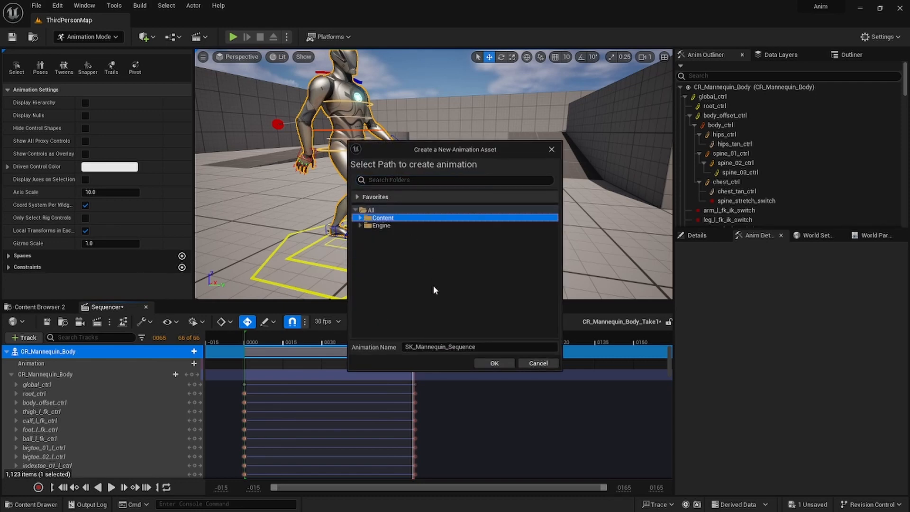
click(359, 218)
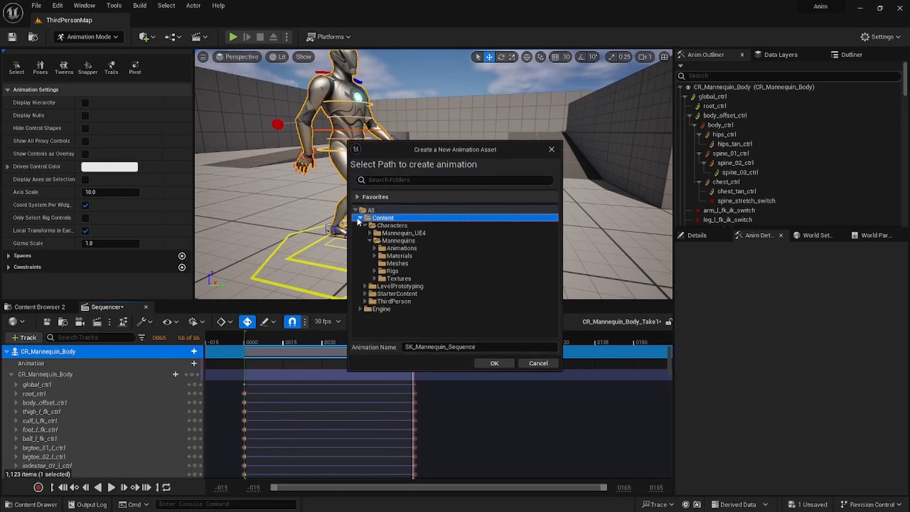
right_click(468, 240)
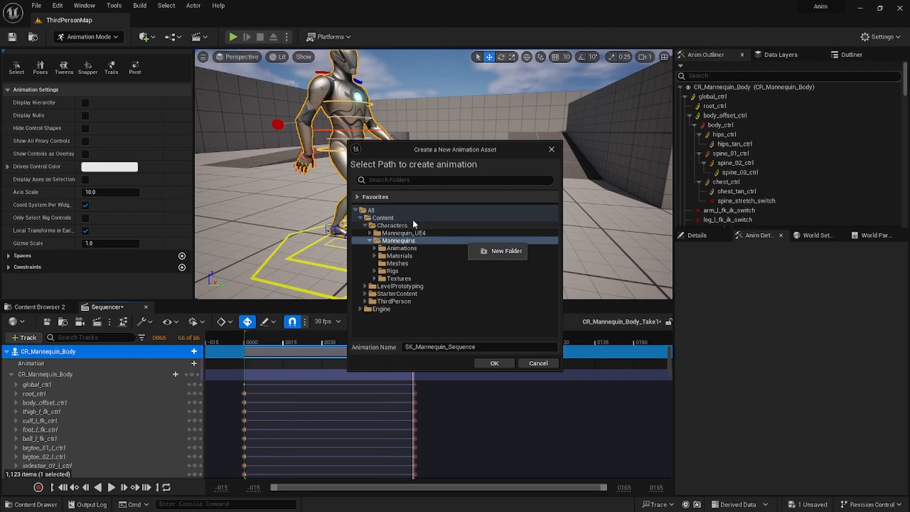
click(362, 217)
click(362, 218)
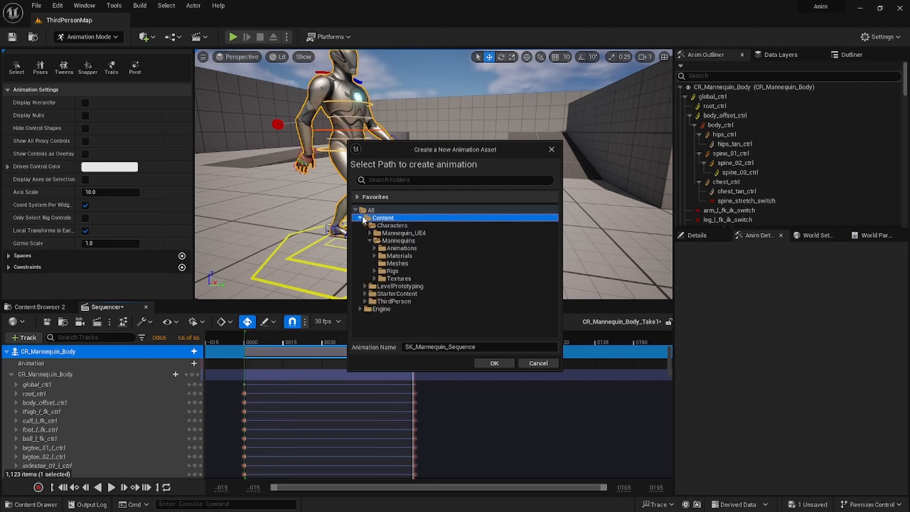
right_click(428, 225)
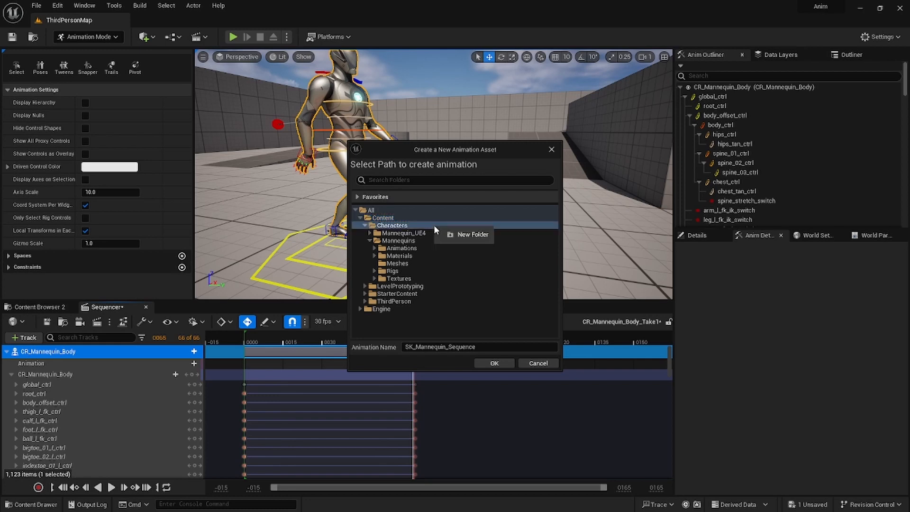
click(459, 232)
text(A)
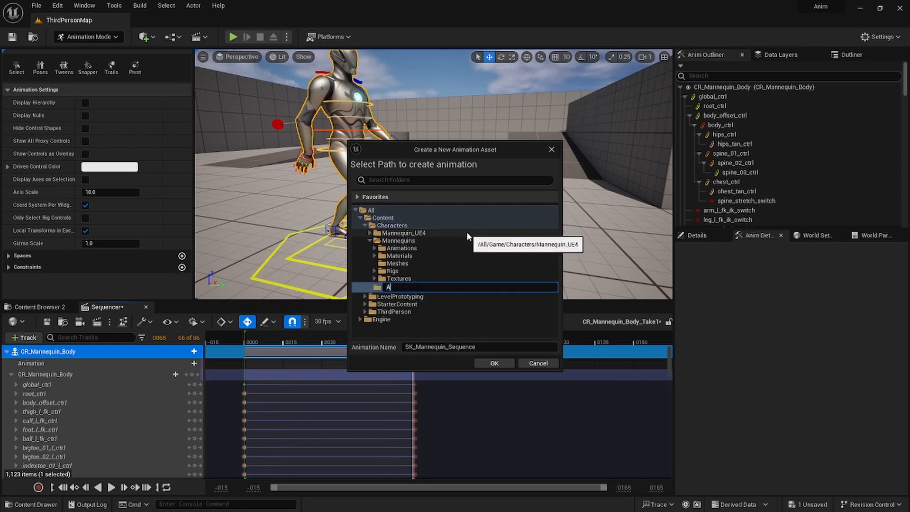
text(nimation)
Step: Name the animation Walking_Loop and export it to an animation sequence with the default options
drag(494, 350, 440, 353)
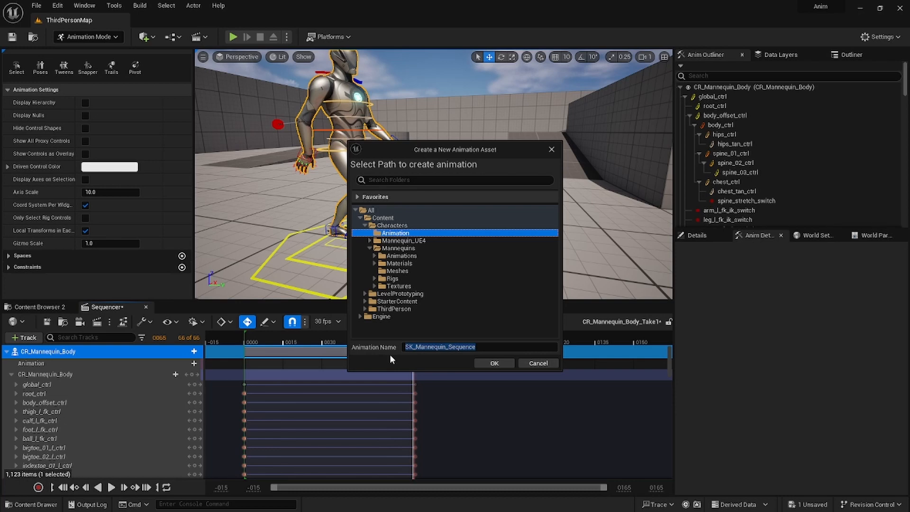
drag(494, 346, 411, 348)
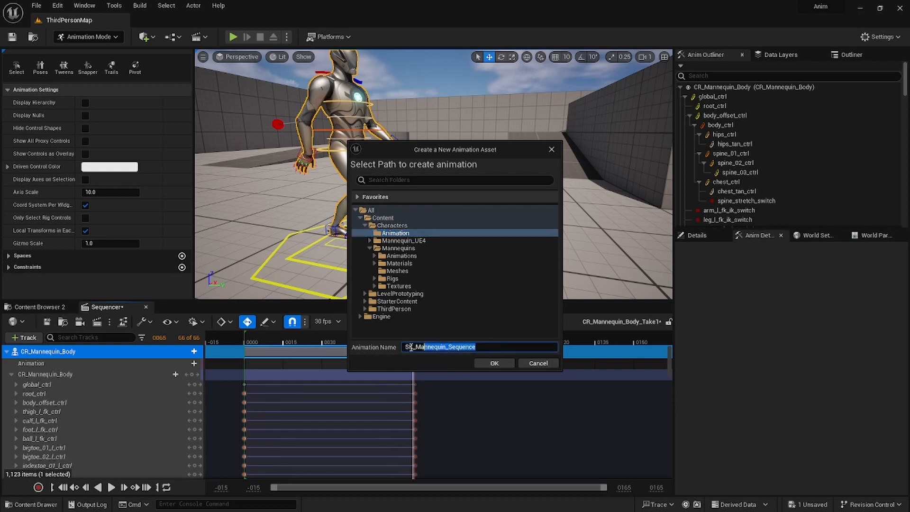
text(Wal)
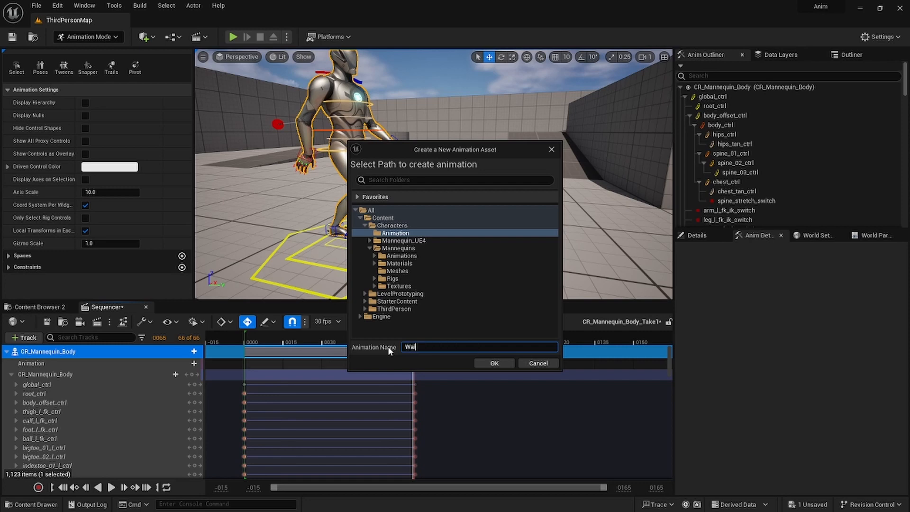
text(king_Loop)
click(499, 366)
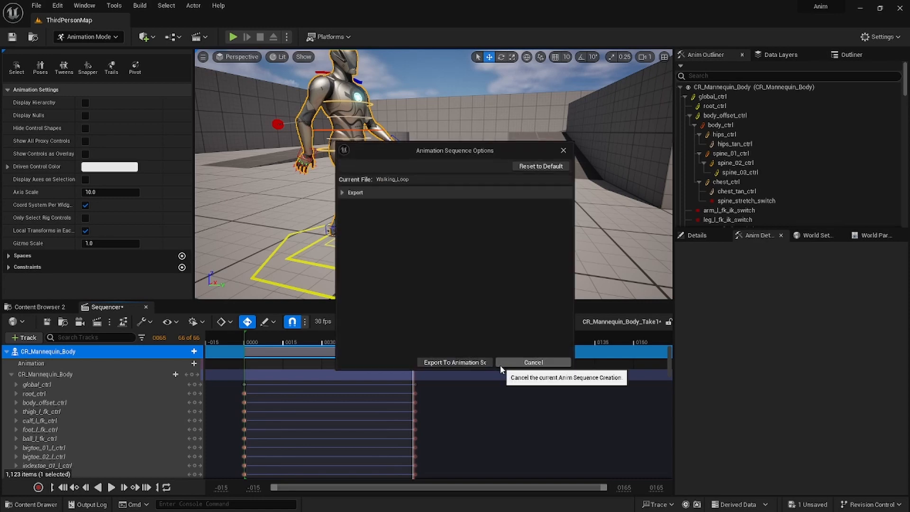
click(447, 362)
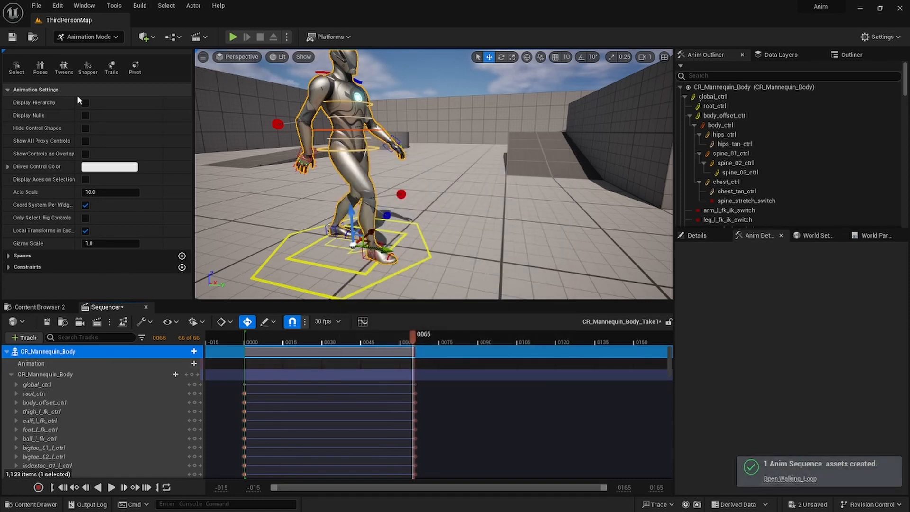
Step: Open Walking_Loop from the Characters/Animation folder, examine its playback from the side and close the asset
click(29, 307)
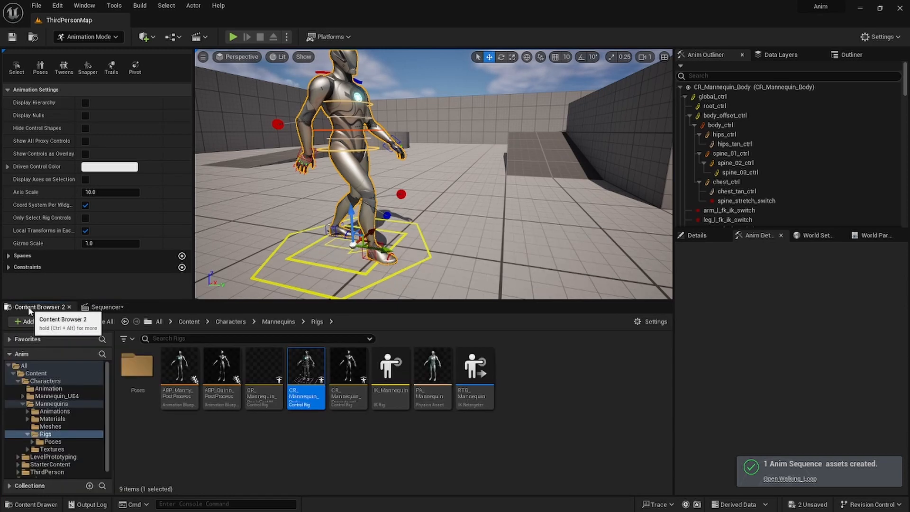
click(48, 388)
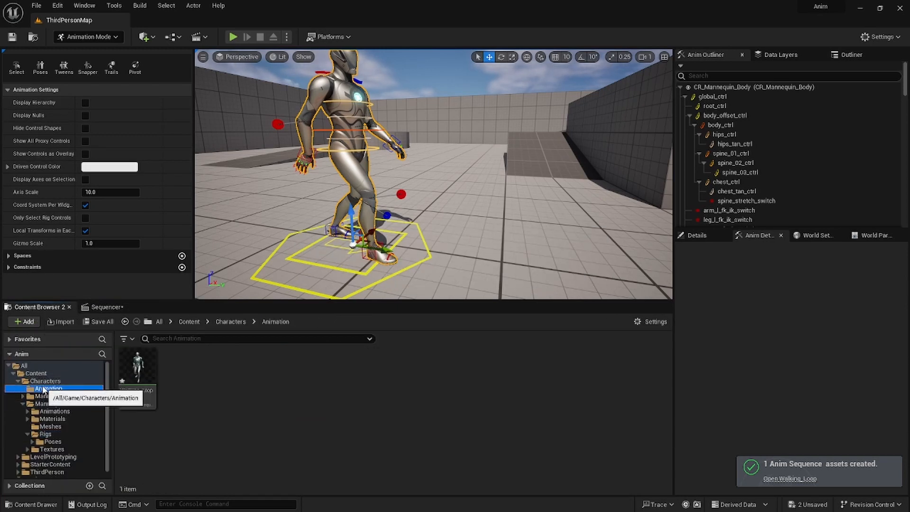
double_click(138, 370)
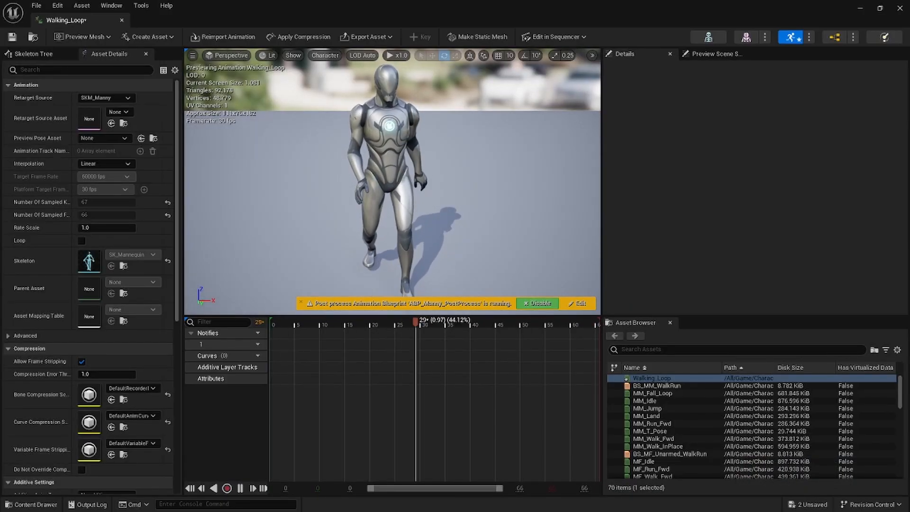
right_drag(272, 233, 190, 225)
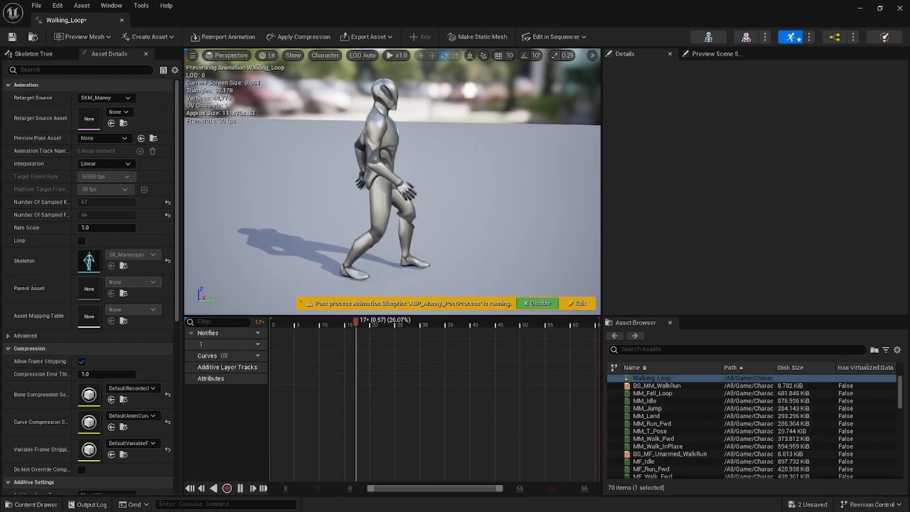
right_drag(189, 225, 187, 227)
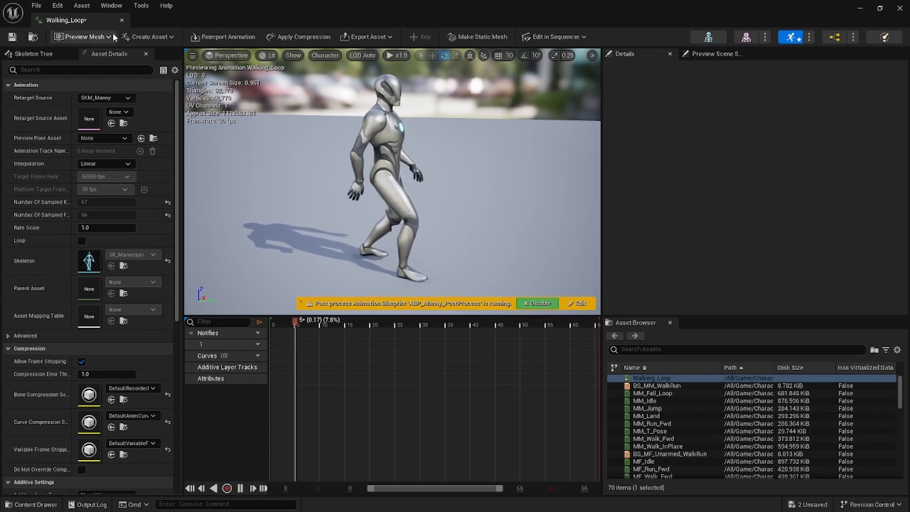
click(121, 21)
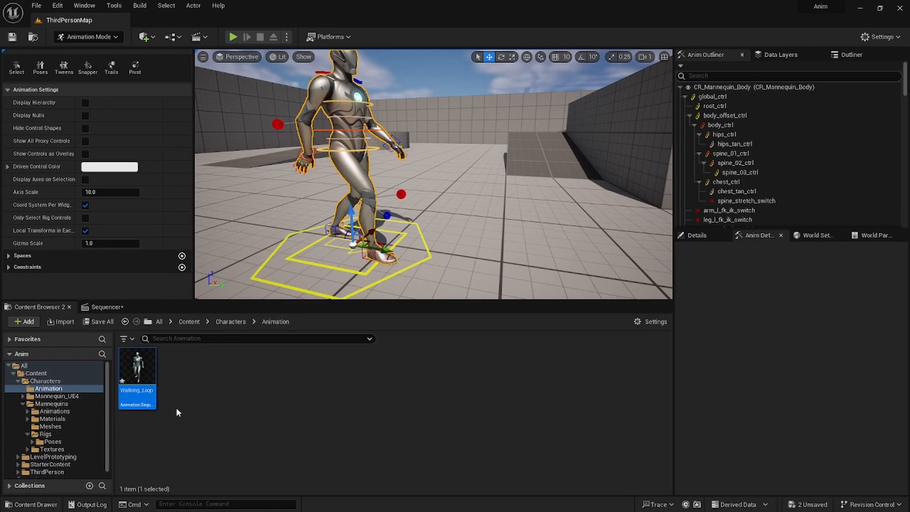
Step: Look through the Mannequin_UE4 subfolders Animations, Materials, Meshes, Rigs and Textures in the project content
click(44, 397)
click(70, 404)
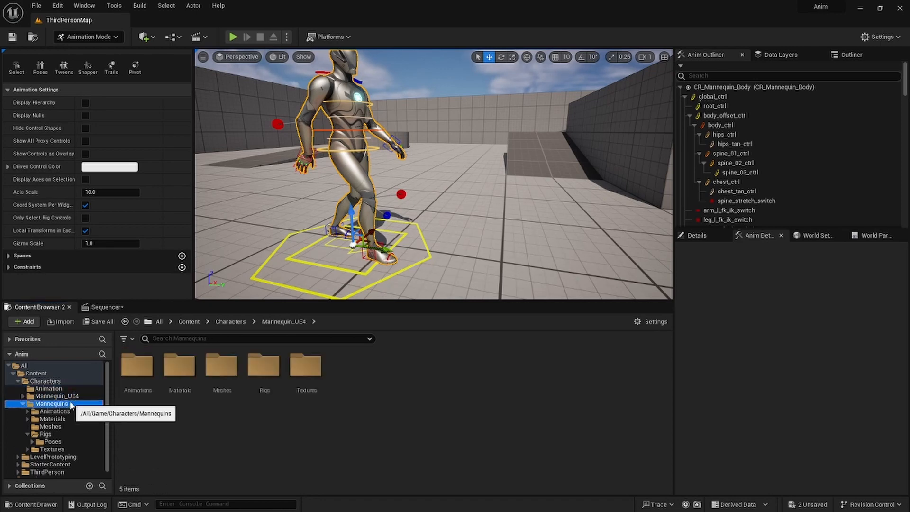
click(78, 396)
double_click(75, 397)
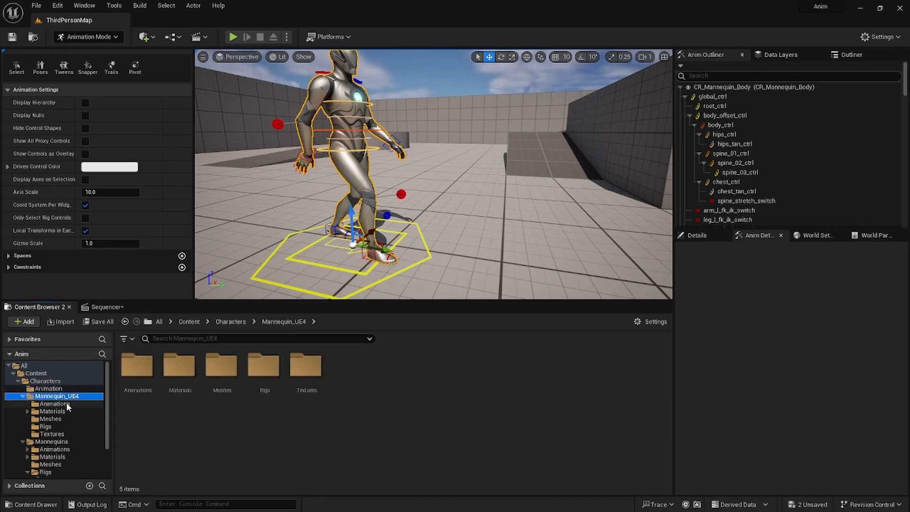
click(67, 403)
click(64, 412)
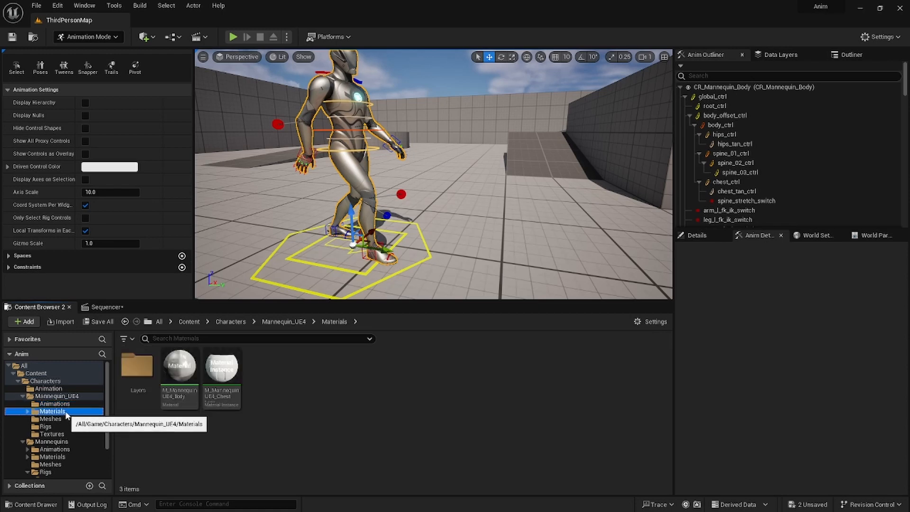
click(63, 419)
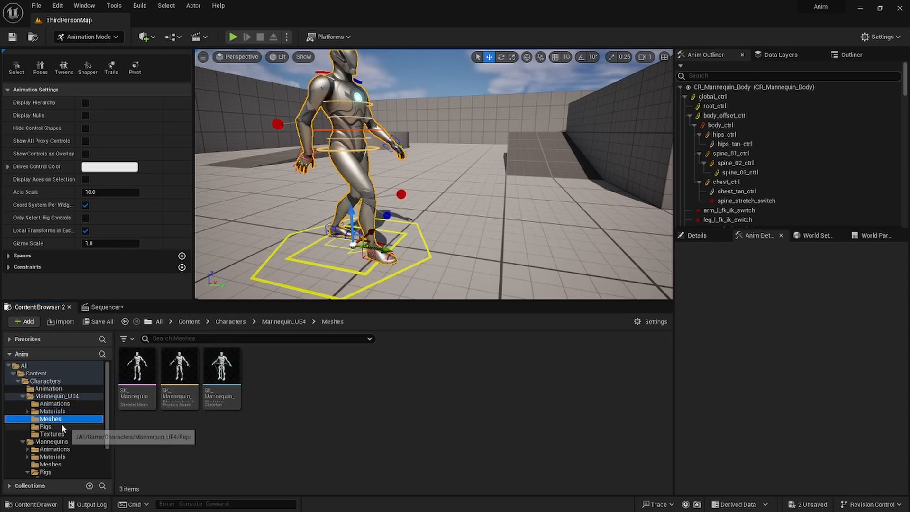
click(61, 426)
click(62, 433)
scroll(66, 425, down, 3)
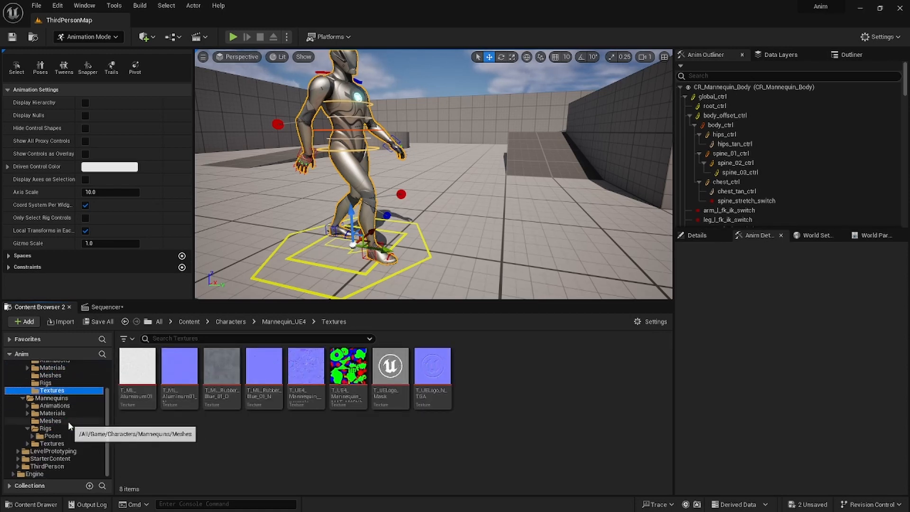
Step: Open the ABP_Manny animation blueprint from Mannequins/Animations and enter the Locomotion state machine in its AnimGraph
click(72, 406)
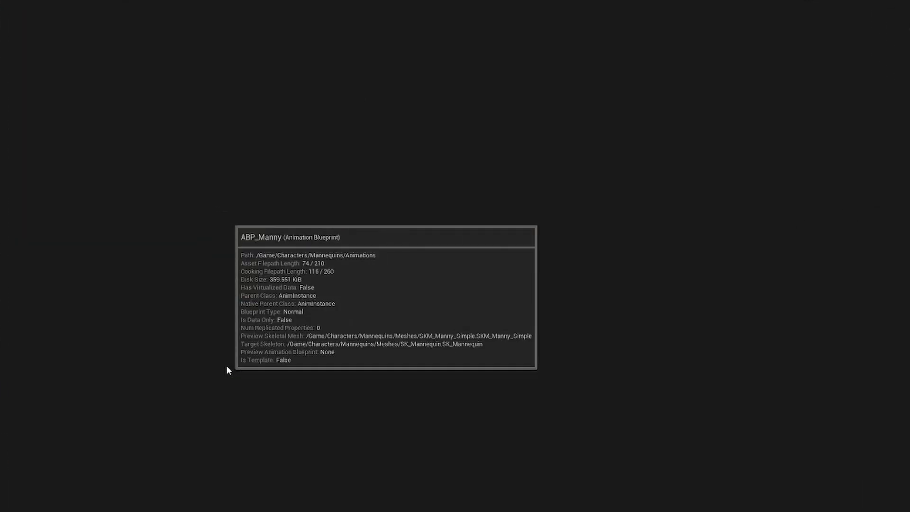
double_click(226, 367)
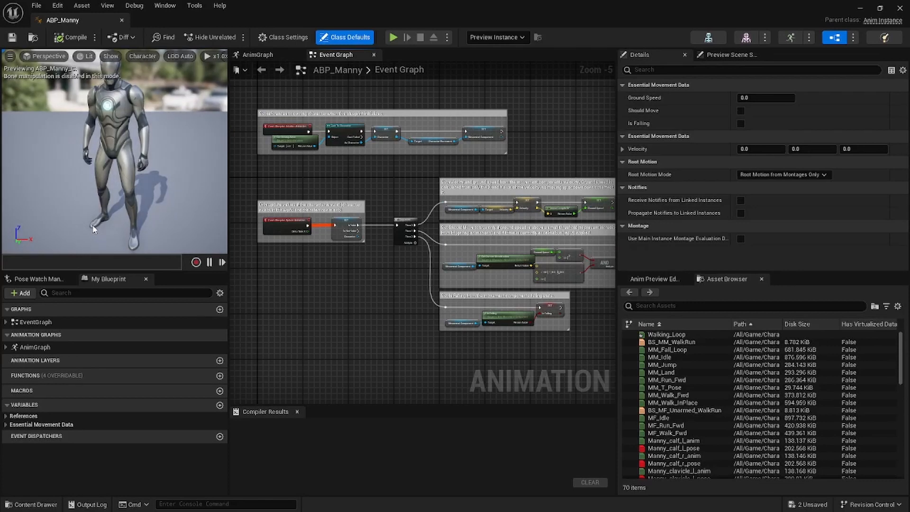
double_click(45, 348)
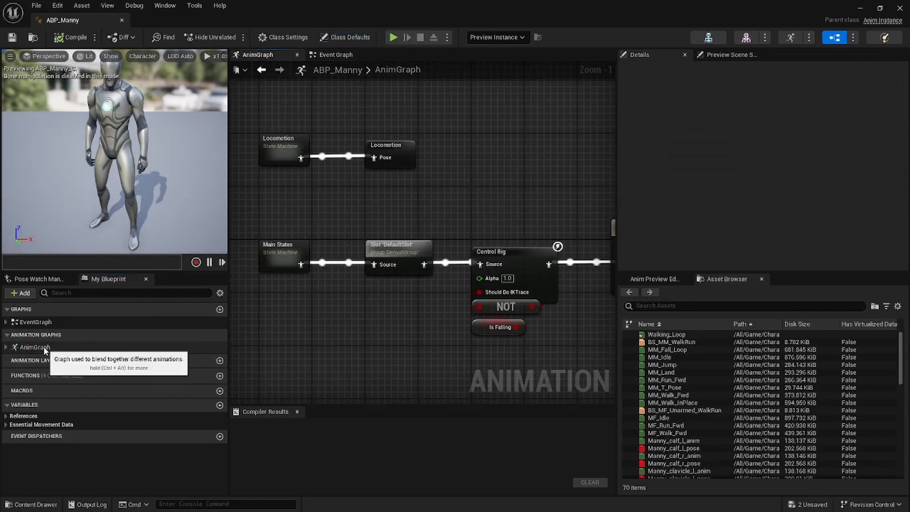
click(394, 149)
double_click(295, 143)
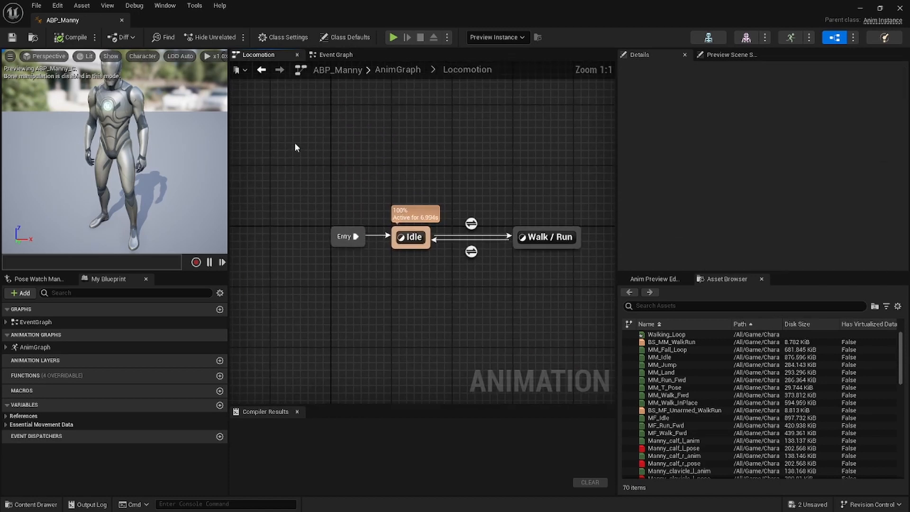
Step: Open the BS_MM_WalkRun blend space from the Walk / Run state and delete its sample at speed 500
double_click(521, 237)
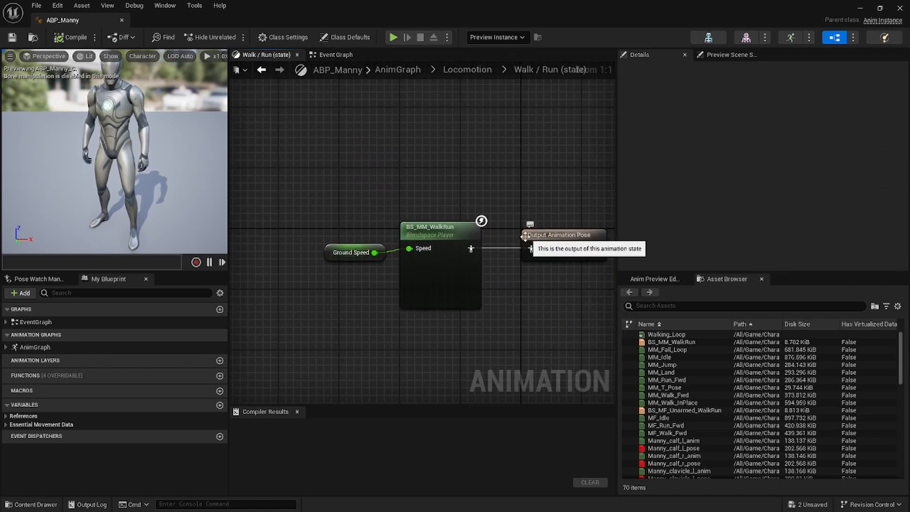
double_click(422, 241)
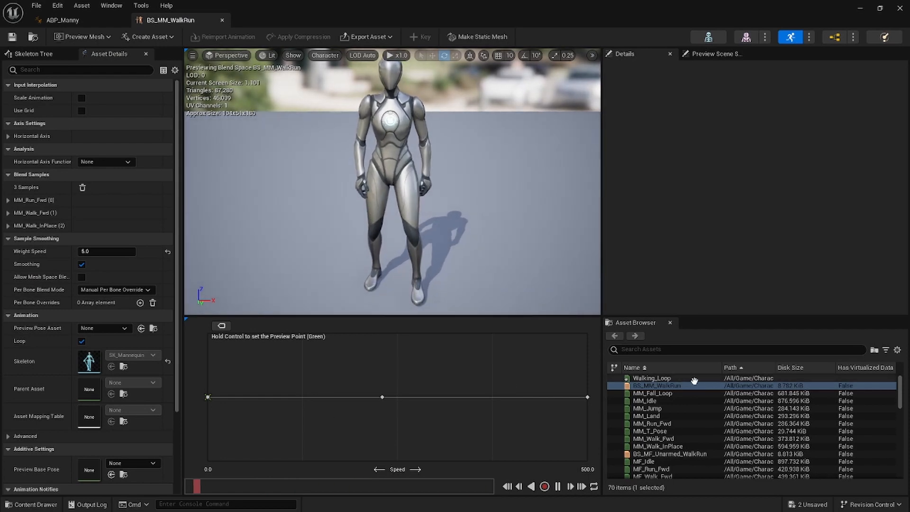
click(661, 379)
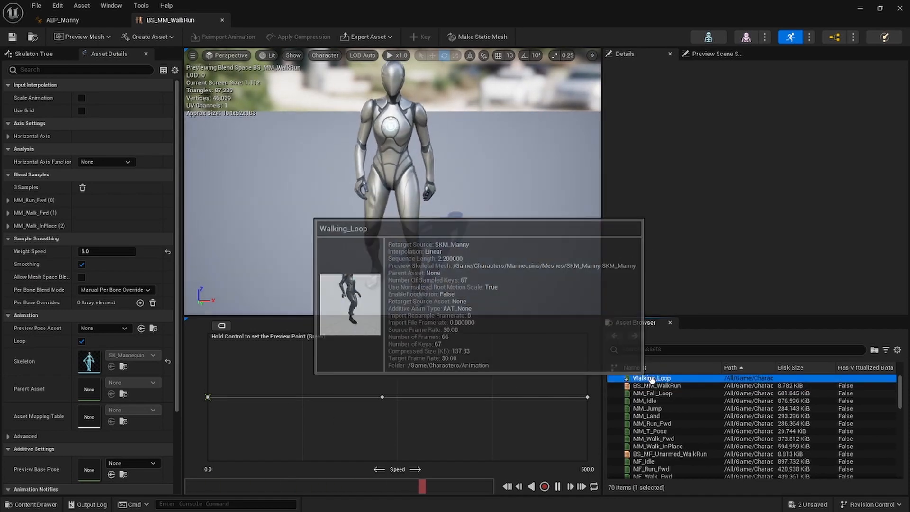
drag(656, 380, 584, 398)
click(588, 397)
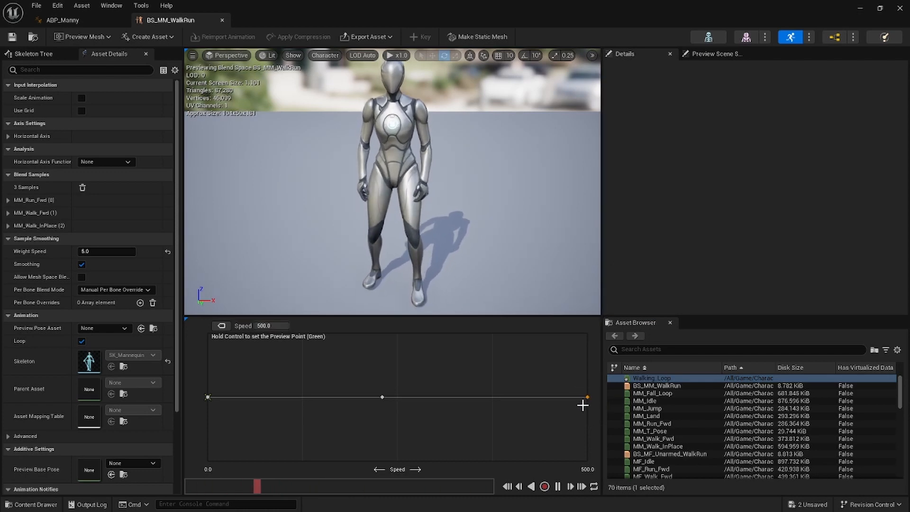
key(Delete)
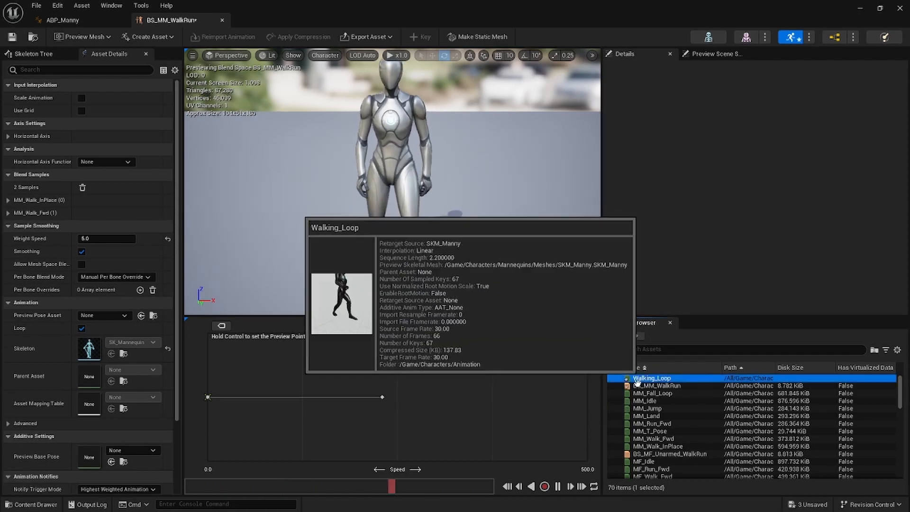
Step: Add Walking_Loop as the blend space sample at speed 500 and delete the MM_Walk_Fwd sample at speed 230
drag(648, 377, 587, 400)
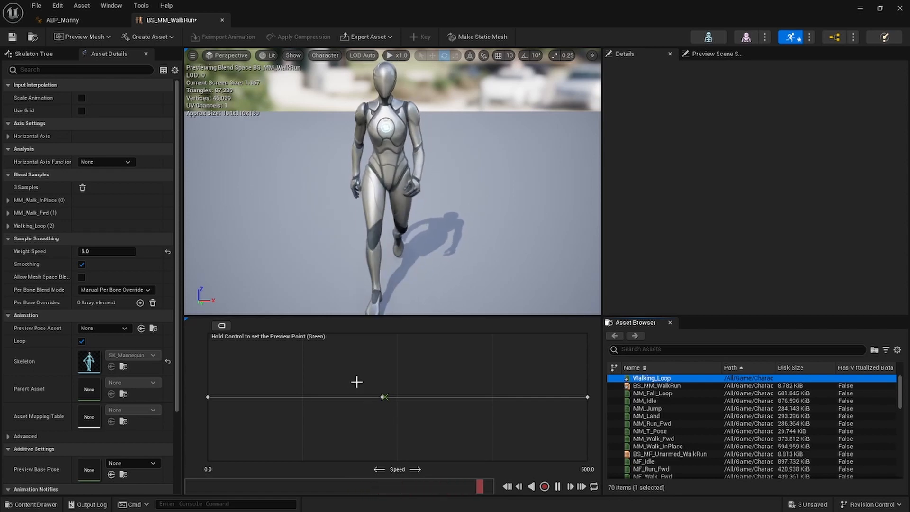
click(418, 421)
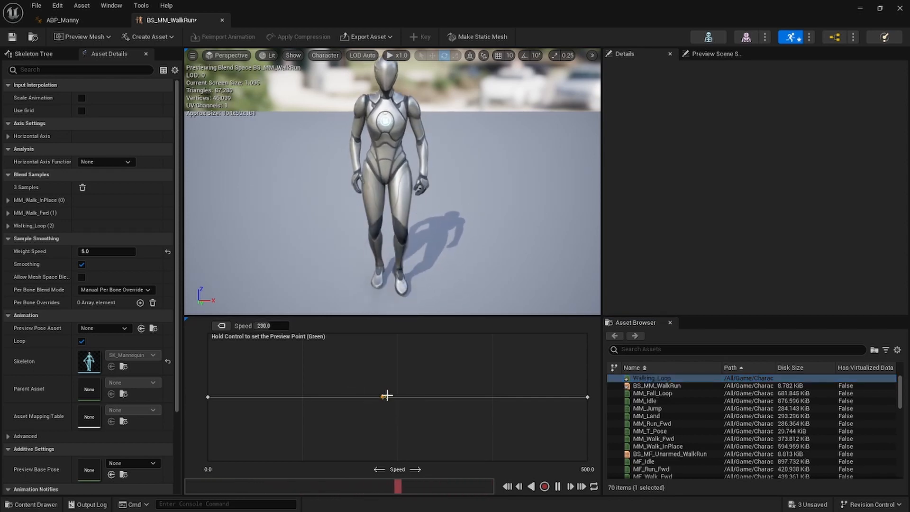
key(Delete)
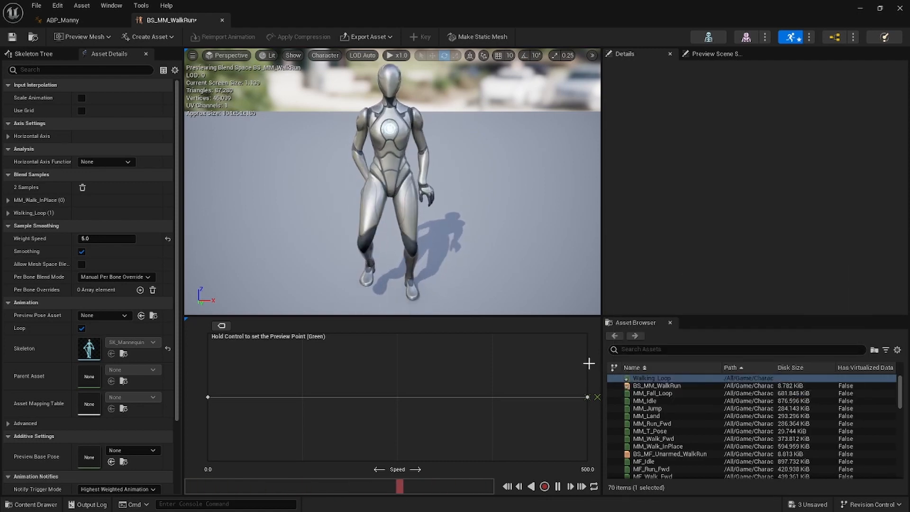
Step: Open the Walking_Loop animation sequence and set its Rate Scale to 2.0
right_click(690, 377)
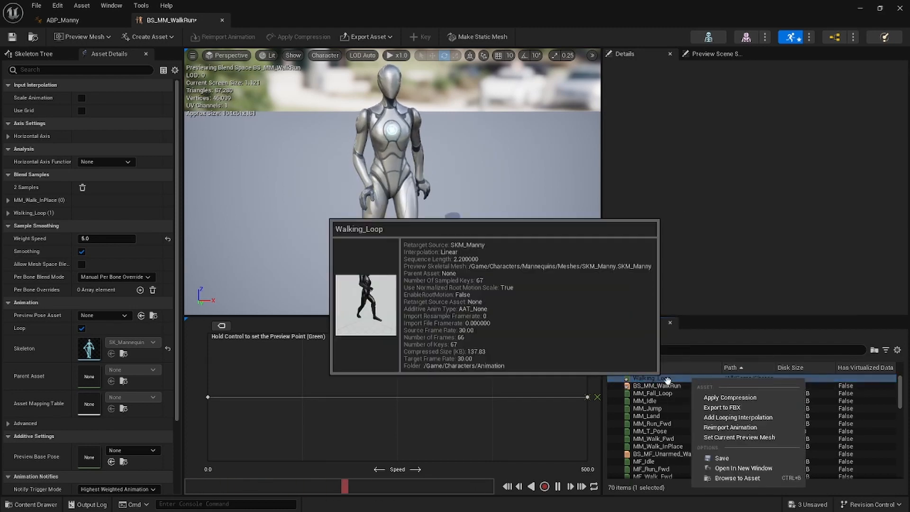
click(667, 378)
double_click(668, 378)
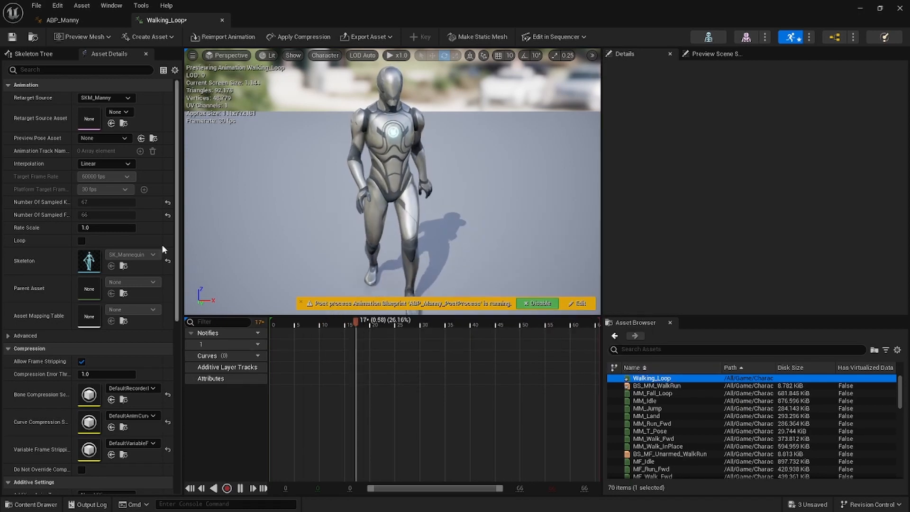
click(102, 227)
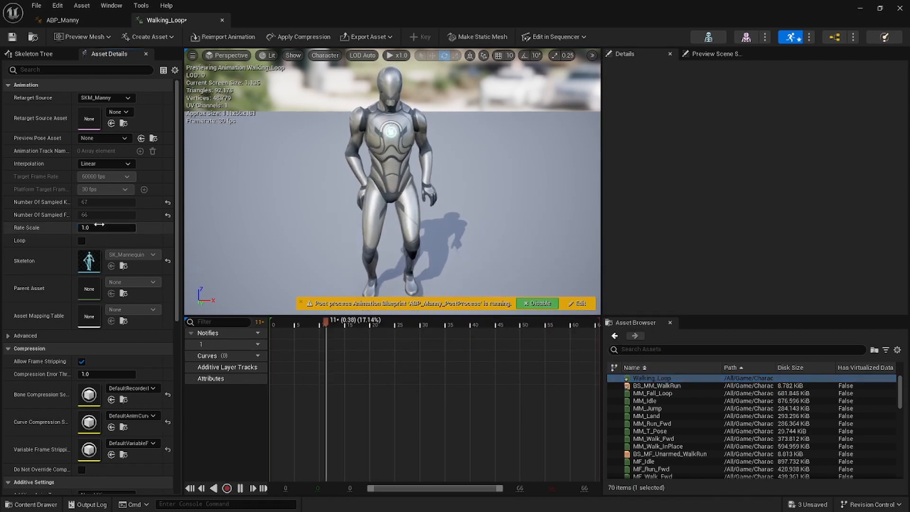
text(2)
key(Return)
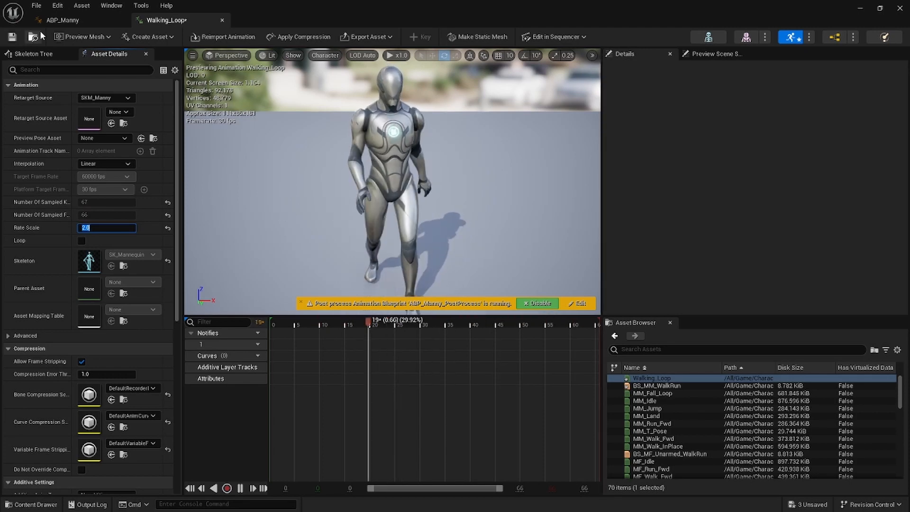
Step: Start a play session from ABP_Manny, clear the blueprint window from the level view and walk the character forward to test the animation
click(74, 20)
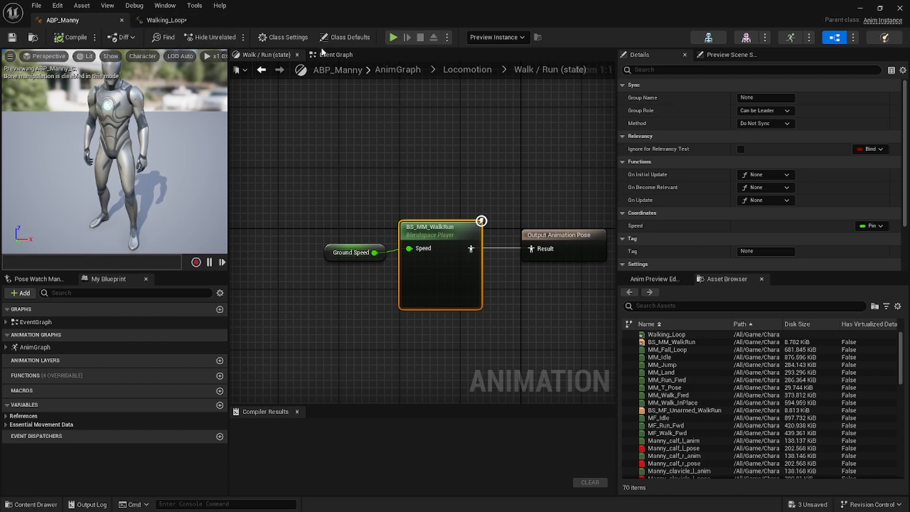
click(393, 37)
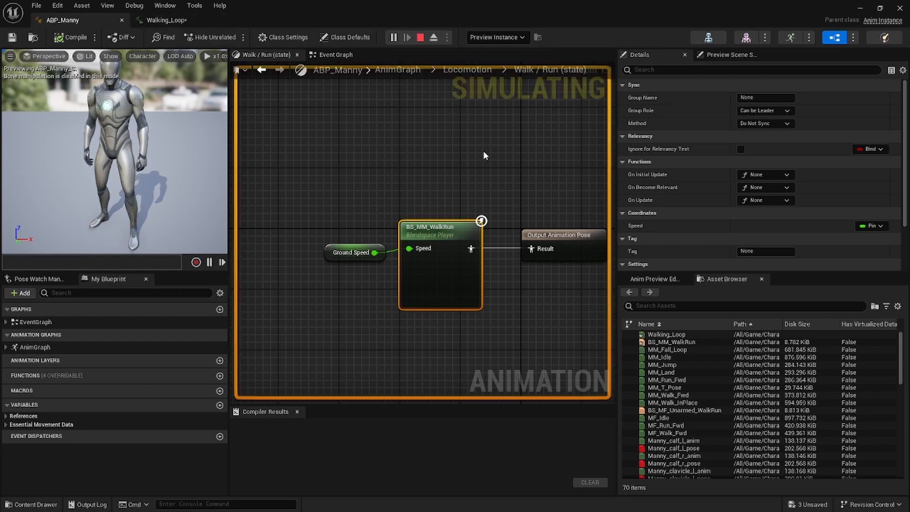
double_click(423, 10)
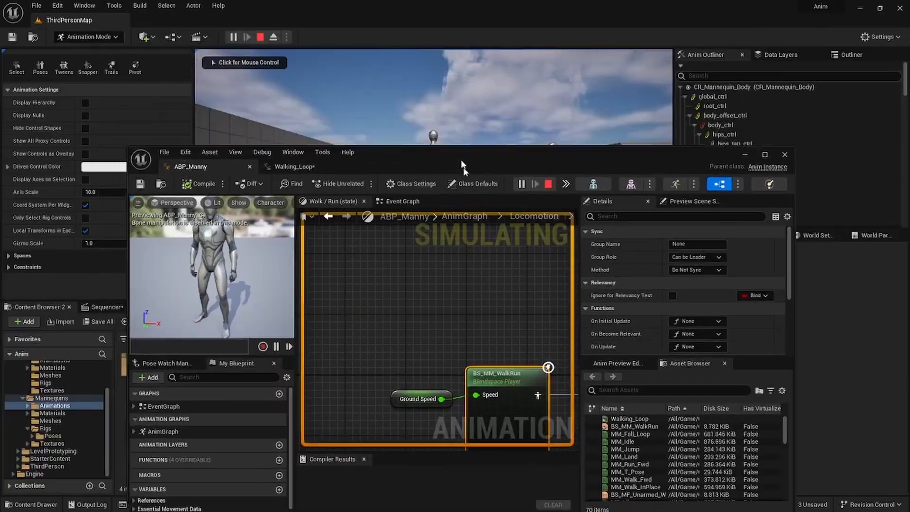
click(482, 171)
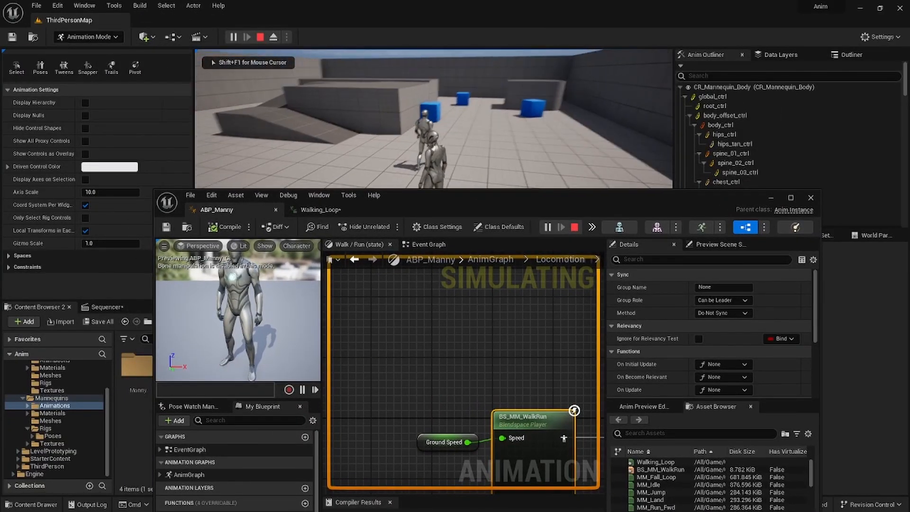
key(shift+F1)
click(770, 198)
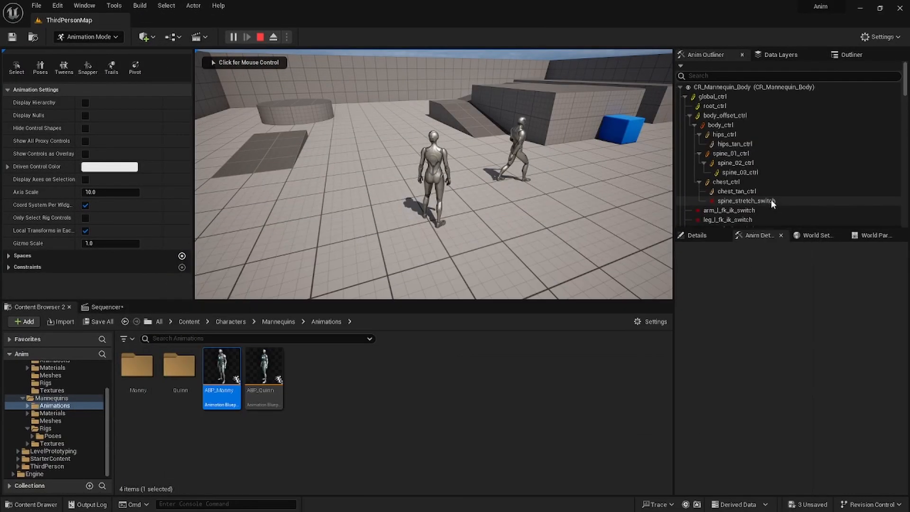
click(592, 199)
key(w)
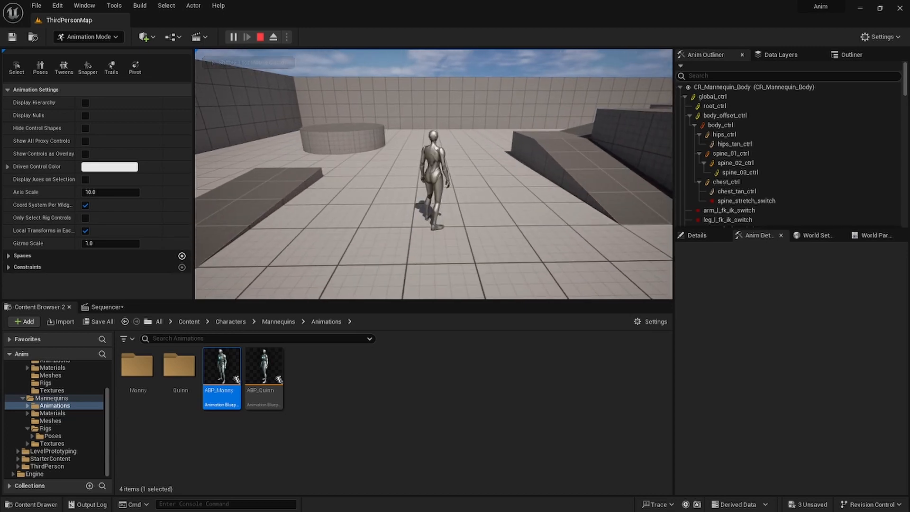
Step: Close the floating ABP_Manny window, open ABP_Quinn and dock it beside the ThirdPersonMap level in the main editor window
key(alt+Tab)
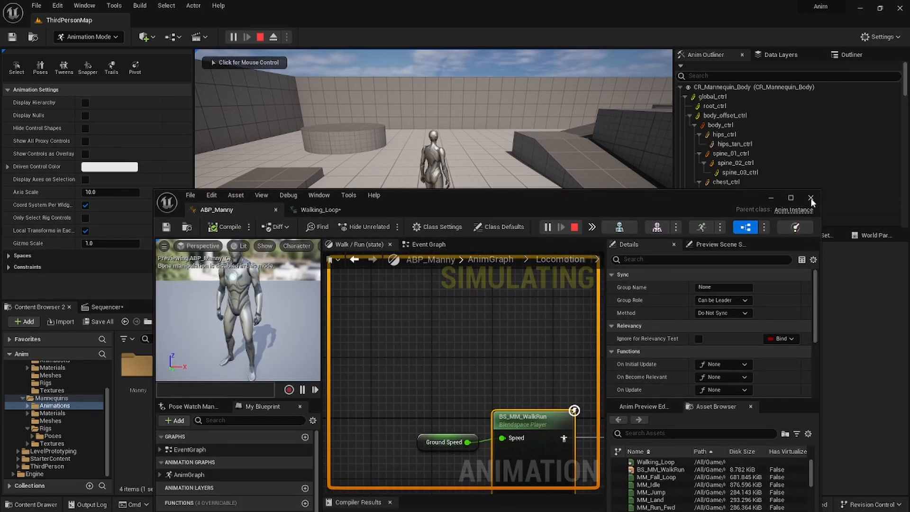
click(810, 198)
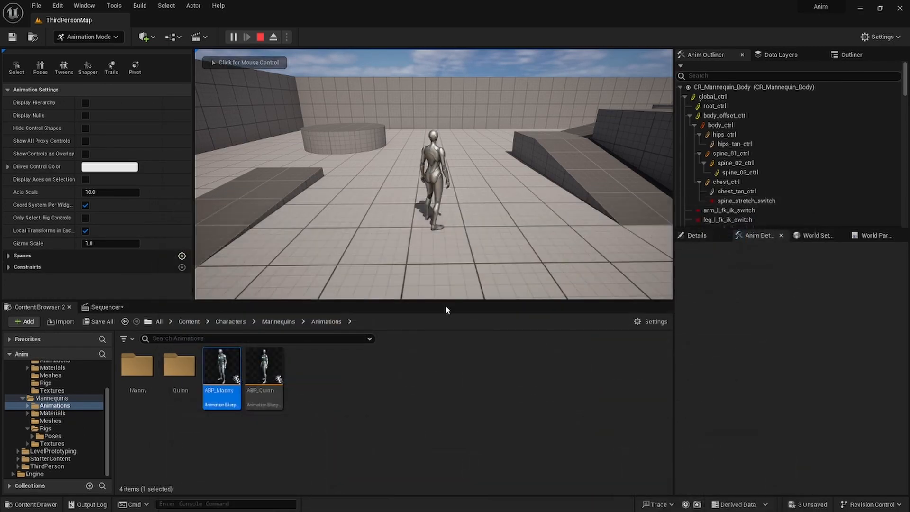
double_click(263, 366)
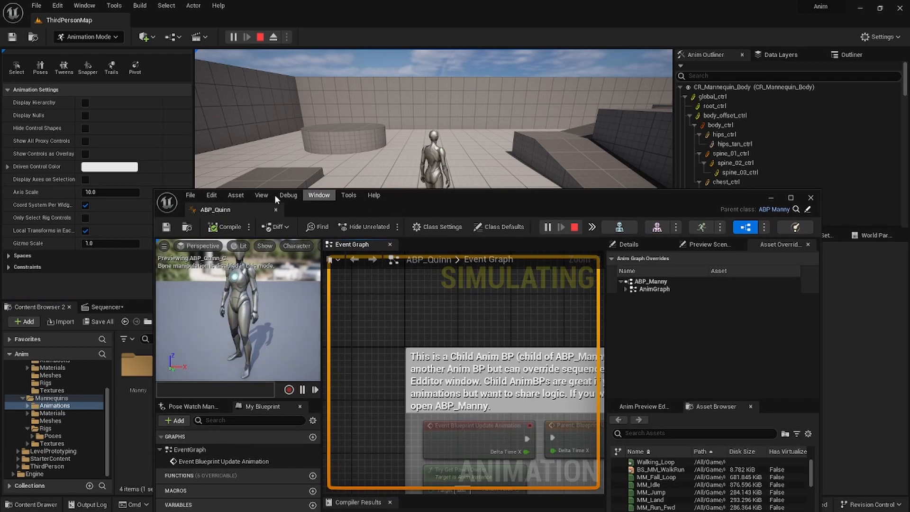
drag(215, 210, 174, 20)
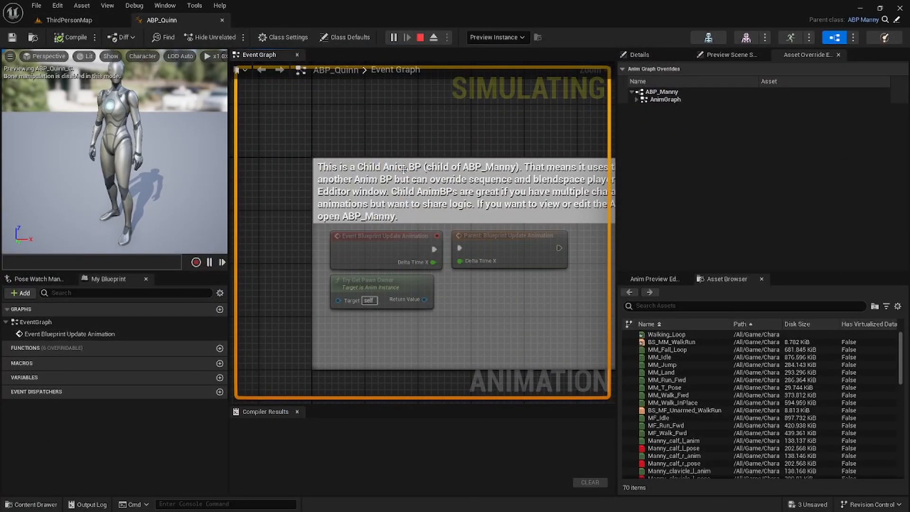
Step: Reopen ABP_Manny from the Animations folder, open its BS_MM_WalkRun blend space and save it
click(66, 20)
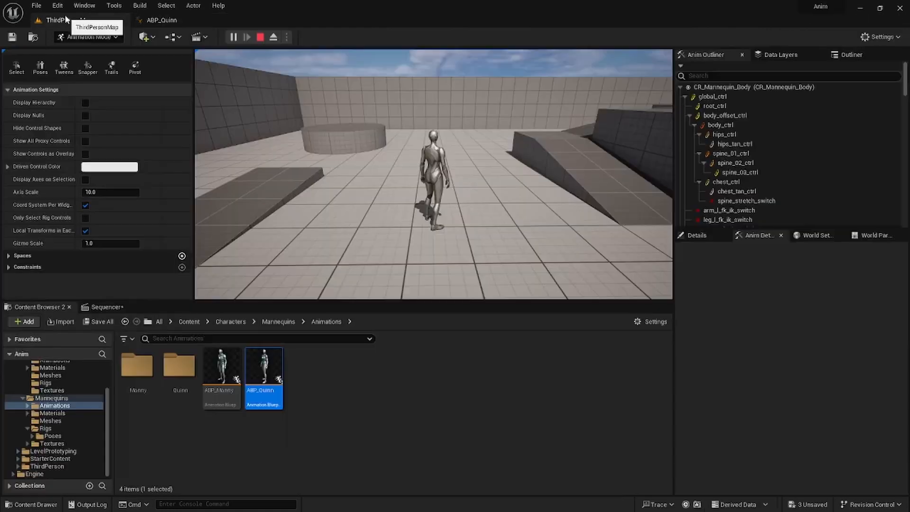
drag(223, 370, 228, 370)
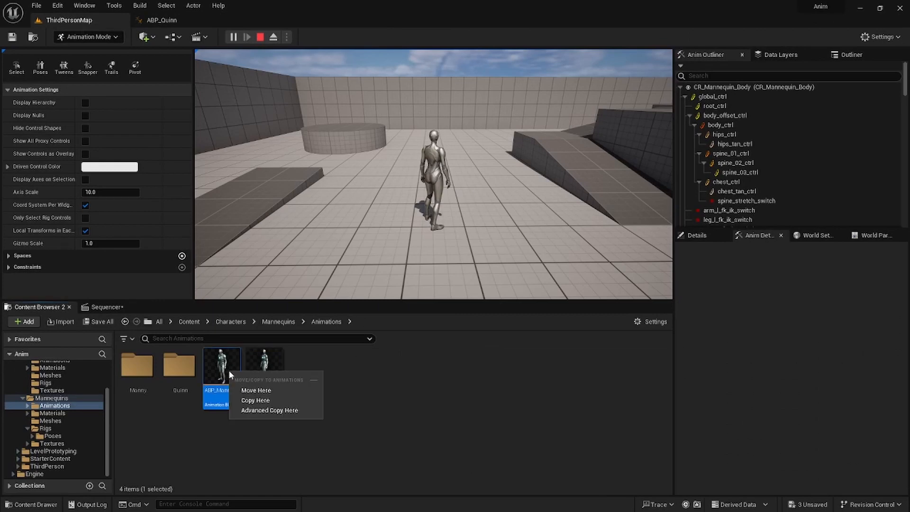
click(222, 362)
double_click(223, 362)
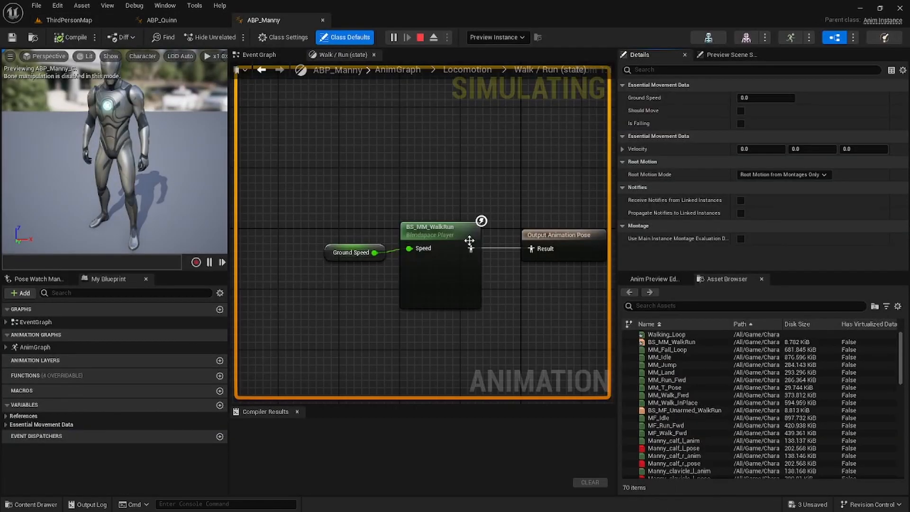
double_click(448, 250)
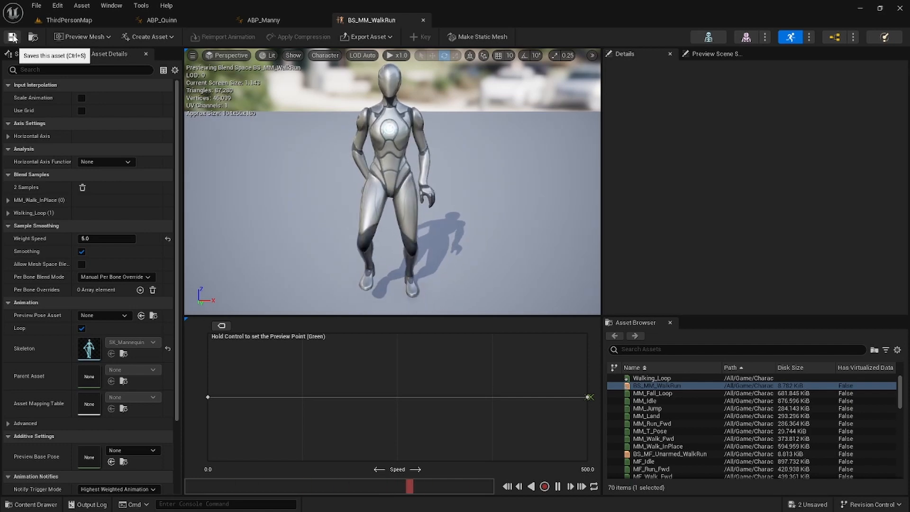
Step: Save the remaining unsaved assets CR_Mannequin_Body_Take1 and Walking_Loop
click(34, 54)
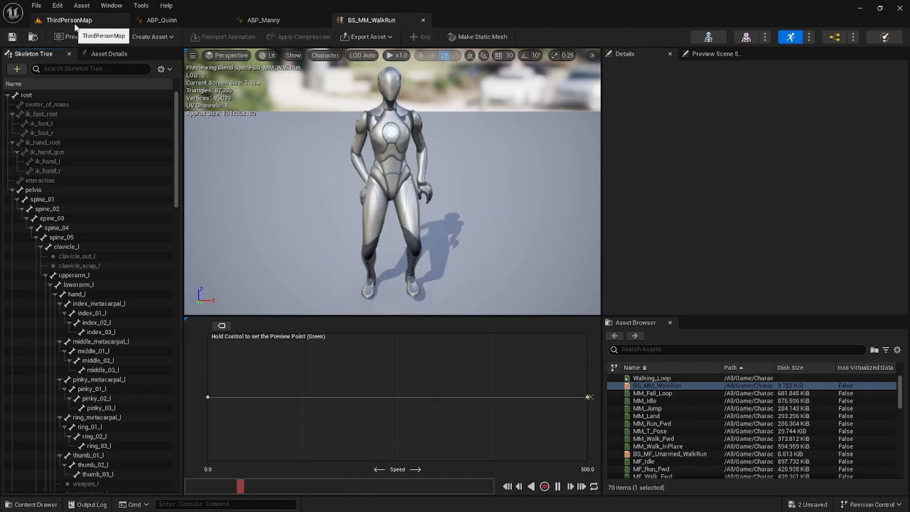
click(801, 506)
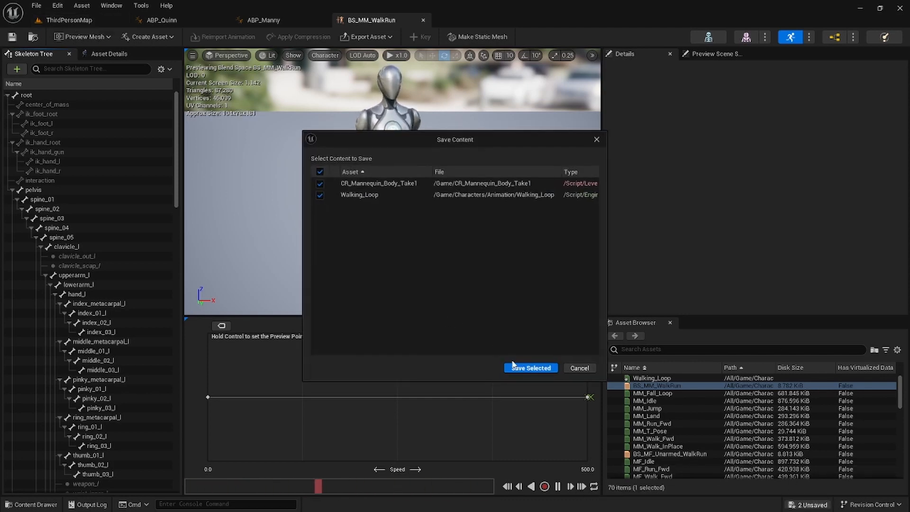
click(528, 368)
Step: Run the character forward in the ThirdPersonMap play session to check the movement animation, and end the session
click(79, 21)
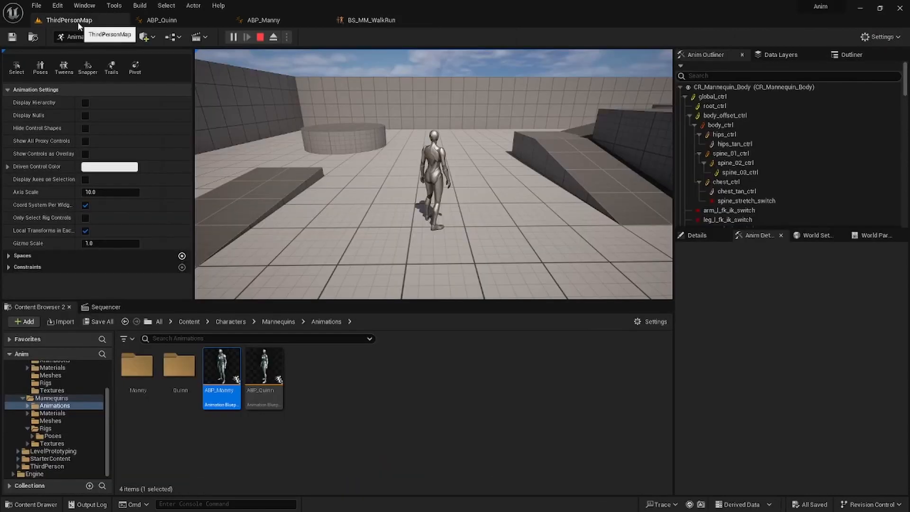
click(232, 38)
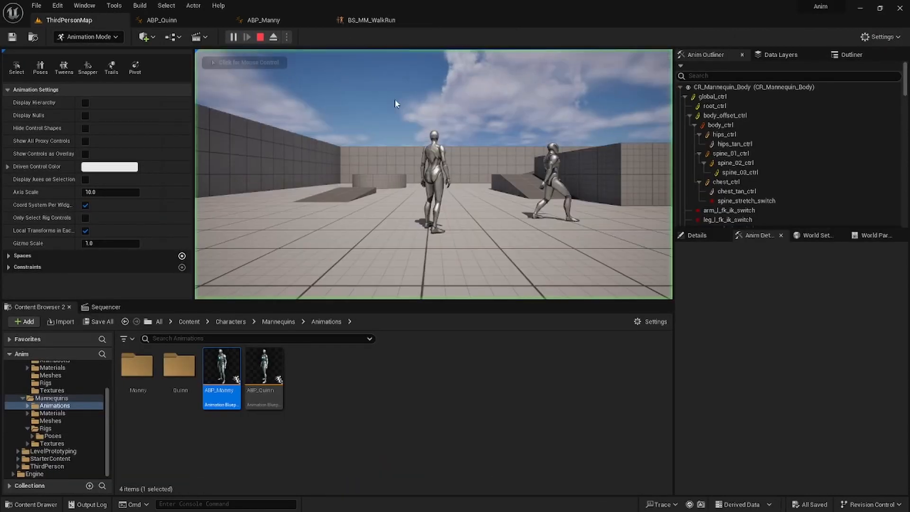
click(396, 103)
key(w)
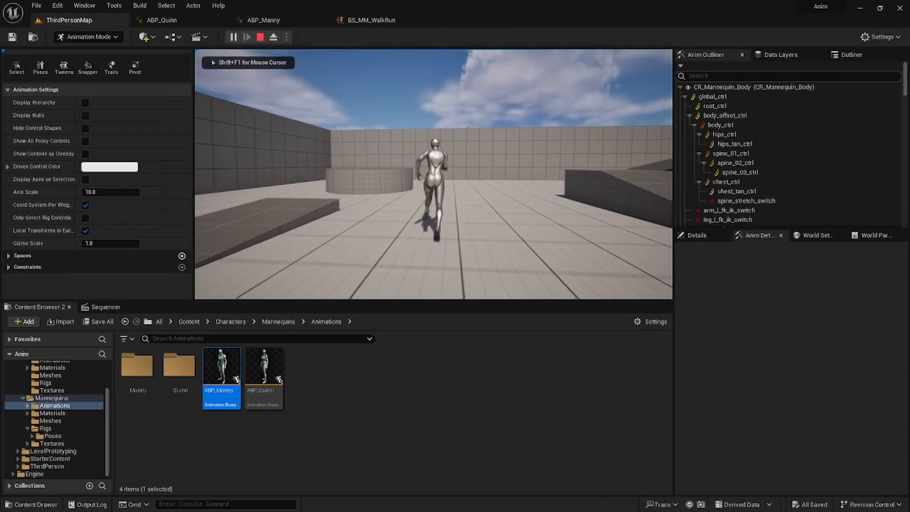
key(Escape)
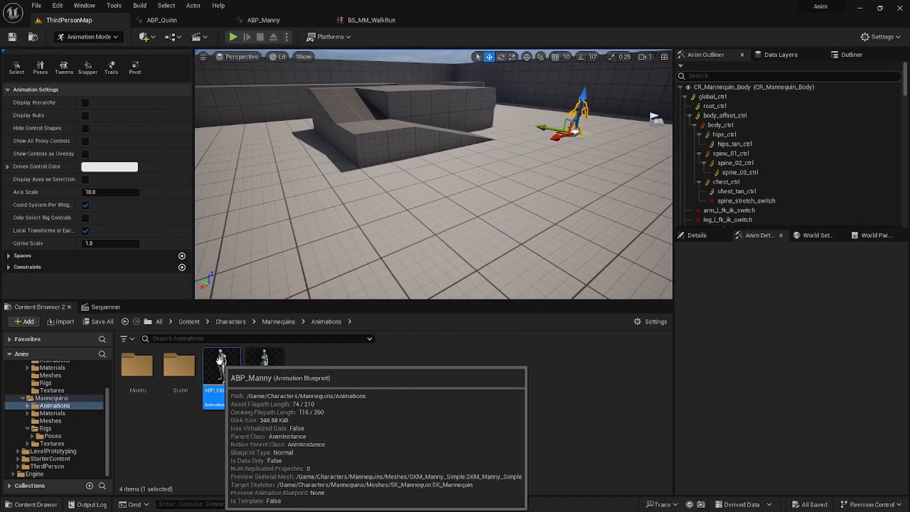
Step: Look through the Manny animations folder and open the BS_MF_Unarmed_WalkRun blend space from the Quinn folder
click(149, 368)
double_click(150, 368)
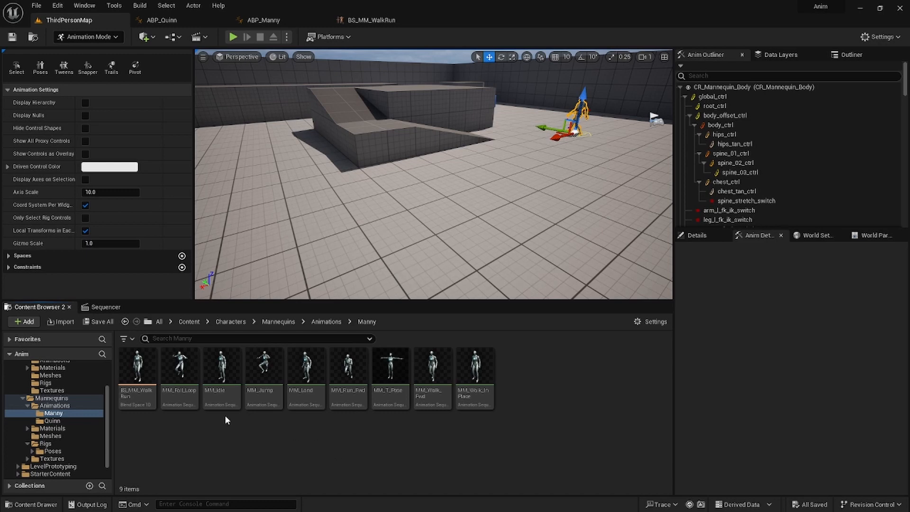
click(74, 421)
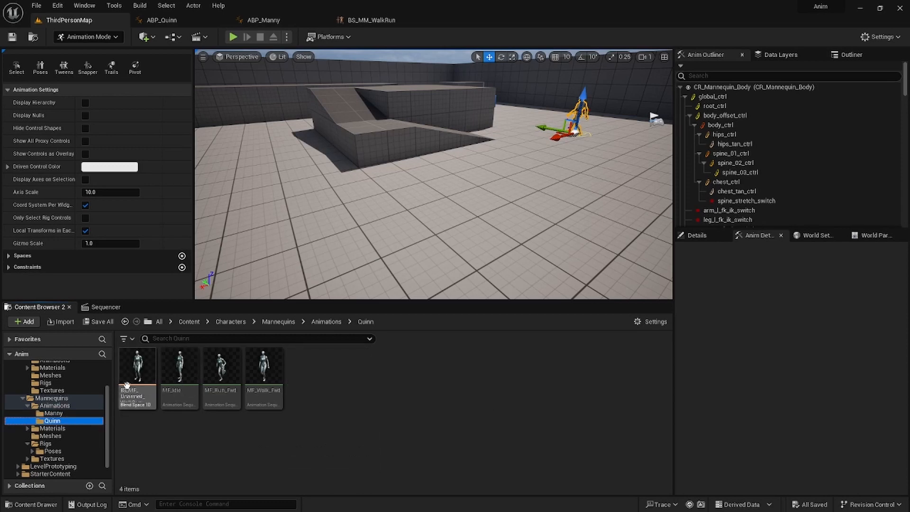
double_click(134, 369)
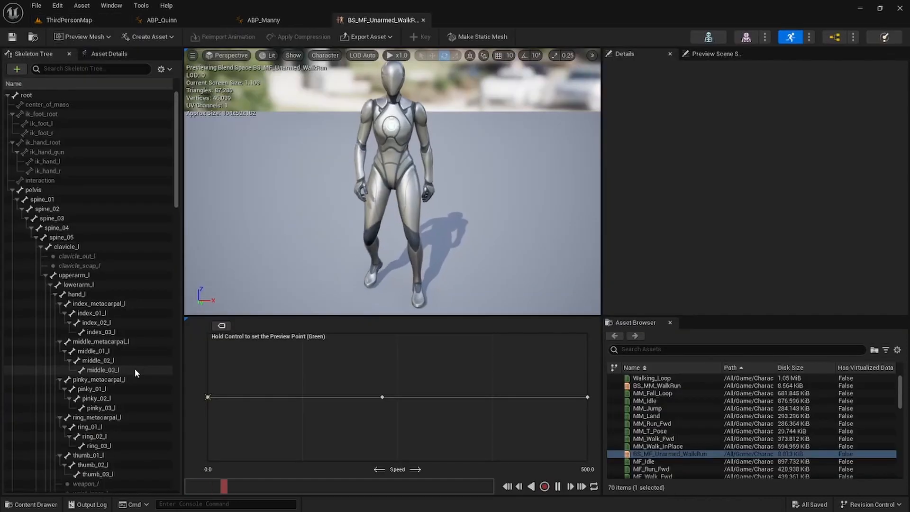
Step: Replace the walk and run samples in BS_MF_Unarmed_WalkRun with a single Walking_Loop sample at speed 500, and save the blend space
click(381, 397)
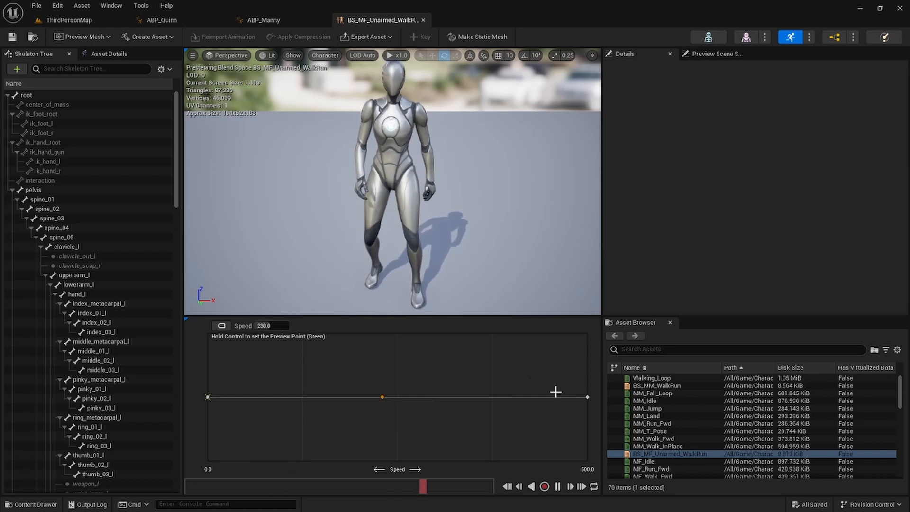
click(588, 397)
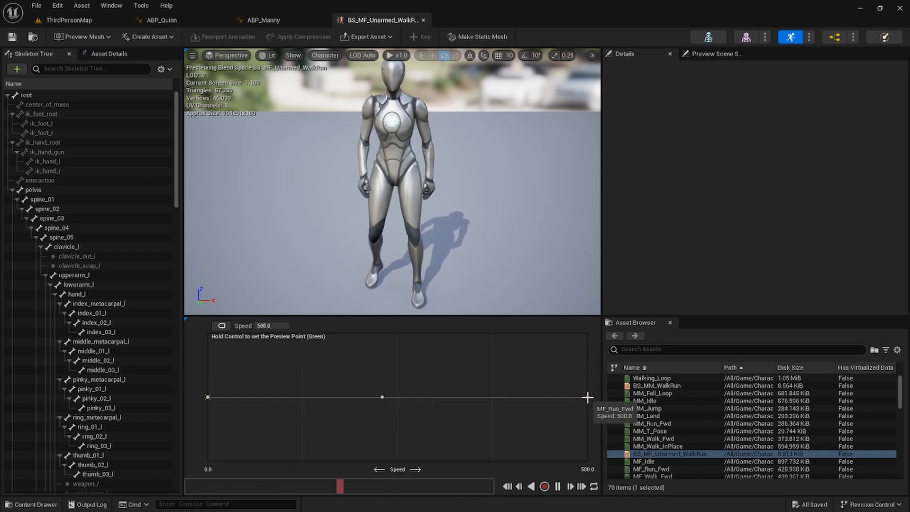
key(Delete)
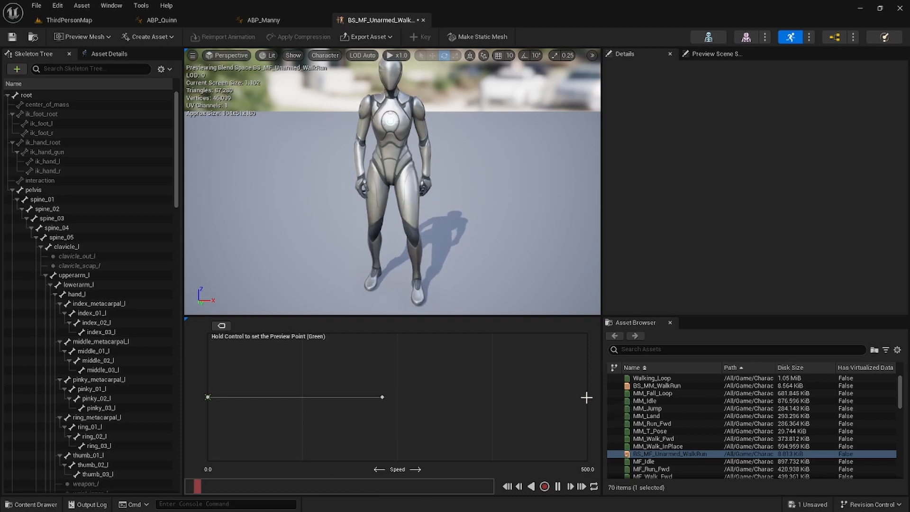
click(382, 397)
key(Delete)
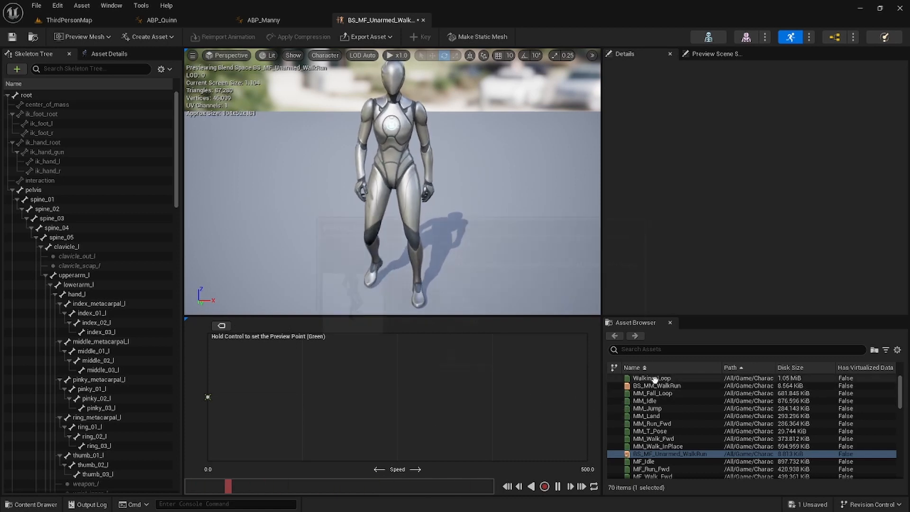
drag(654, 379, 587, 397)
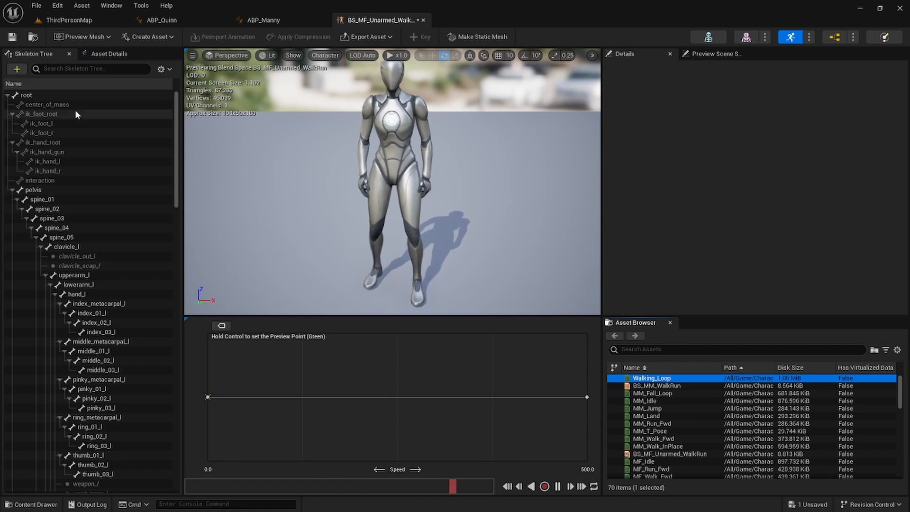
key(ctrl+s)
Step: Play ThirdPersonMap and move the character forward to check its walk animation, and end the session
click(50, 21)
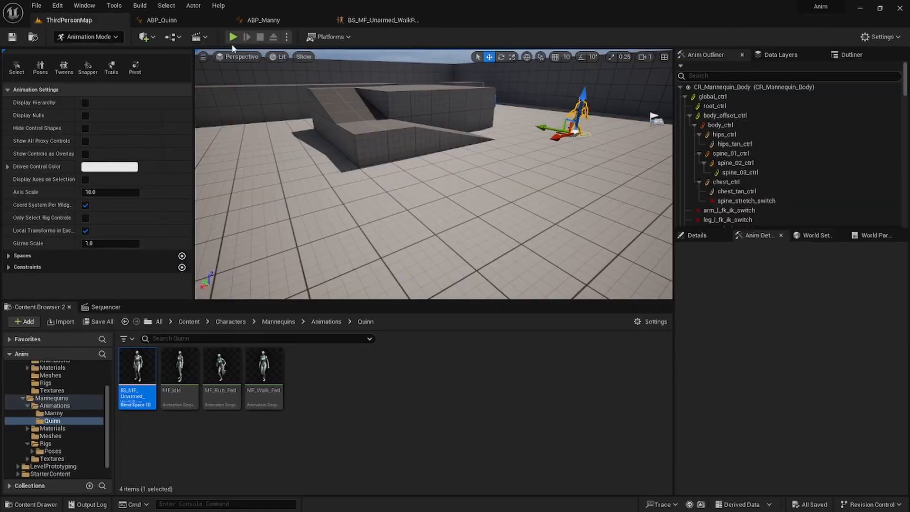
click(232, 37)
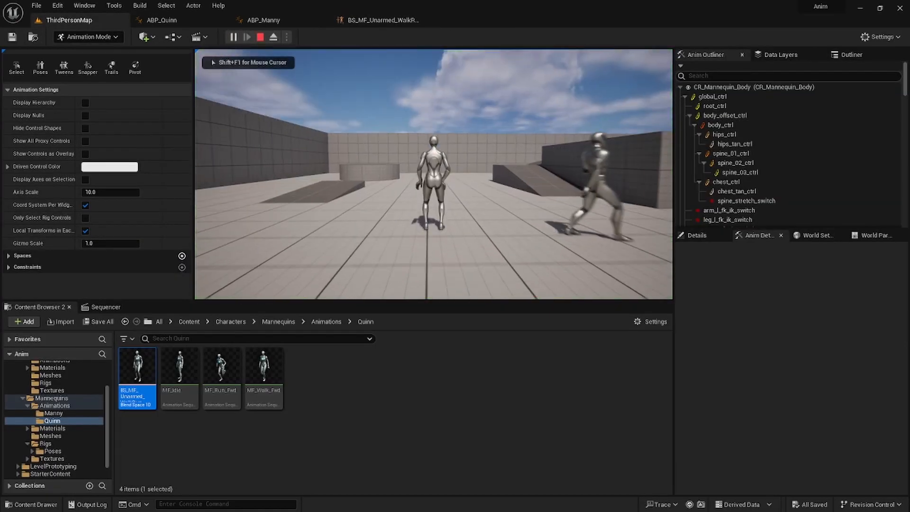
key(w)
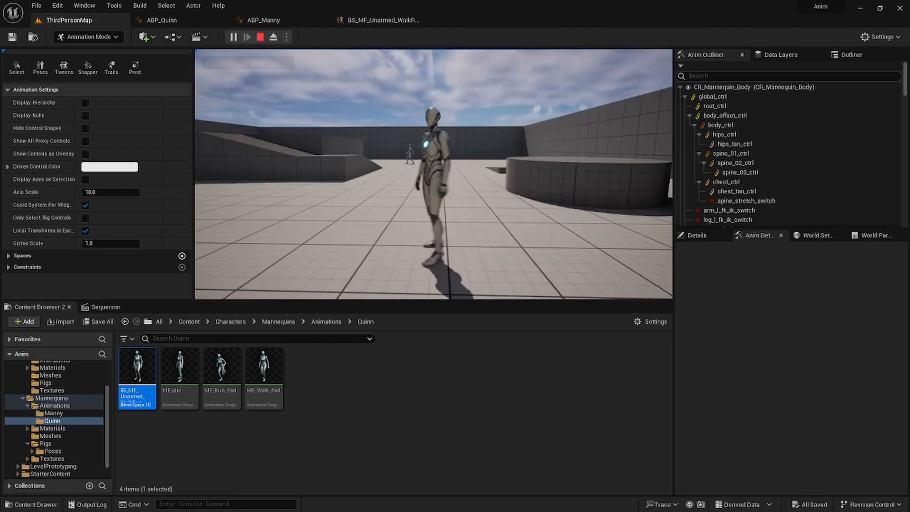
key(w)
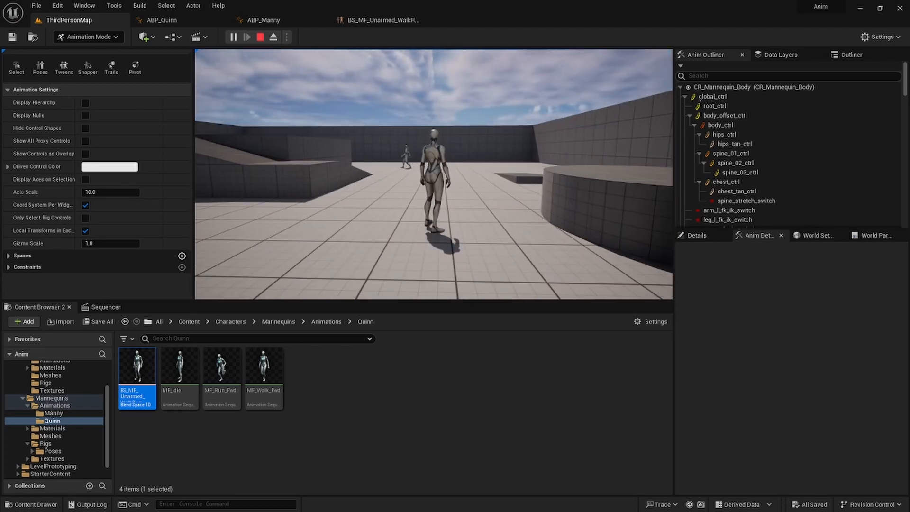
key(Escape)
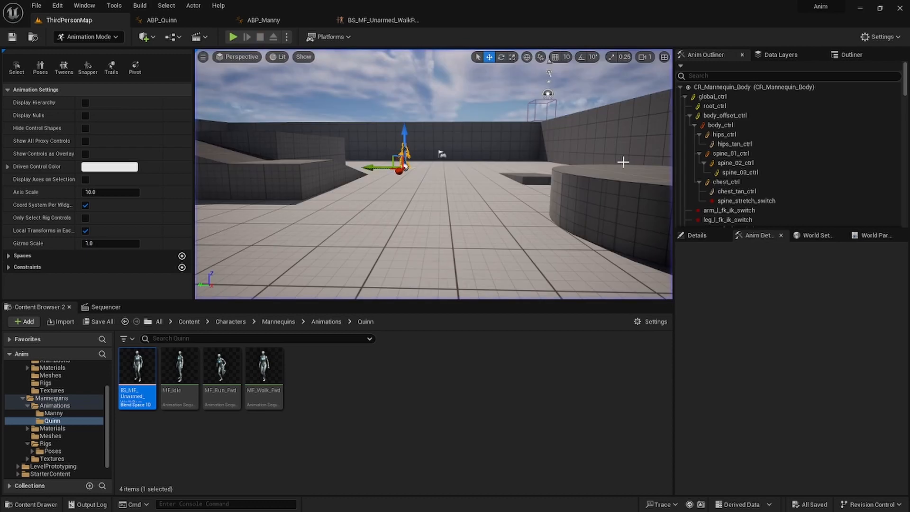
Step: Look over the Event Graph of ABP_Manny and open its AnimGraph at the Control Rig node
click(173, 20)
click(268, 20)
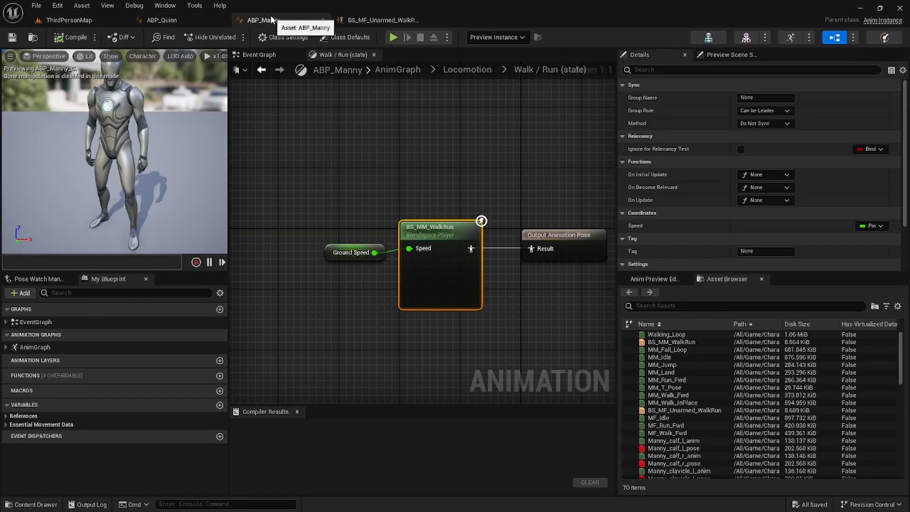
click(259, 55)
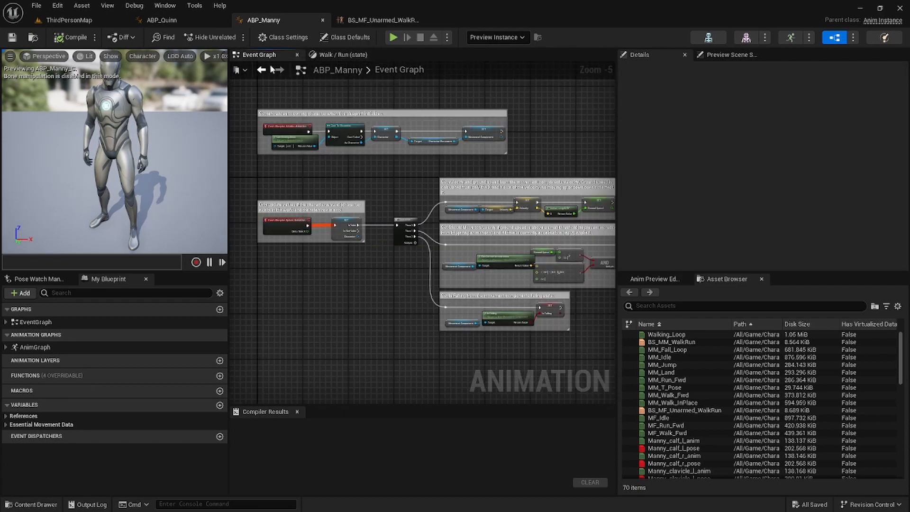
scroll(408, 229, up, 3)
scroll(444, 219, down, 2)
right_drag(444, 219, 473, 195)
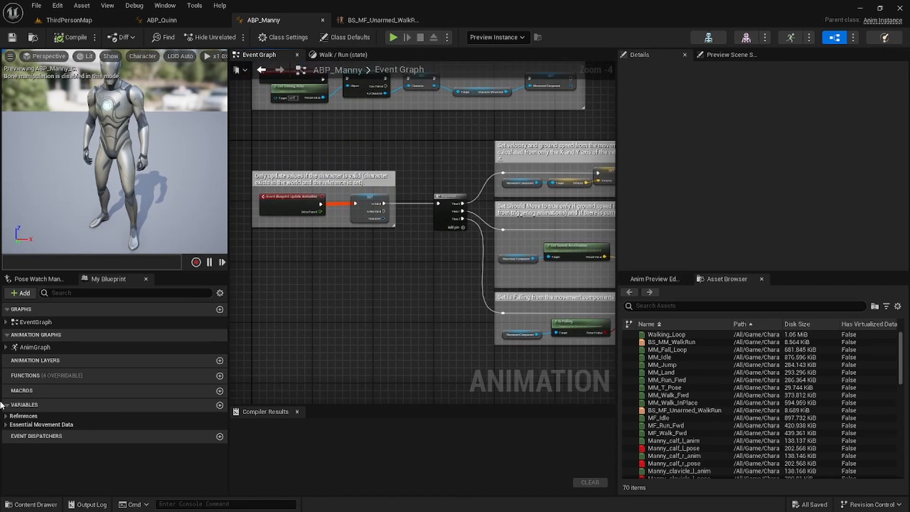
double_click(131, 349)
right_drag(403, 307, 457, 328)
right_drag(385, 333, 312, 295)
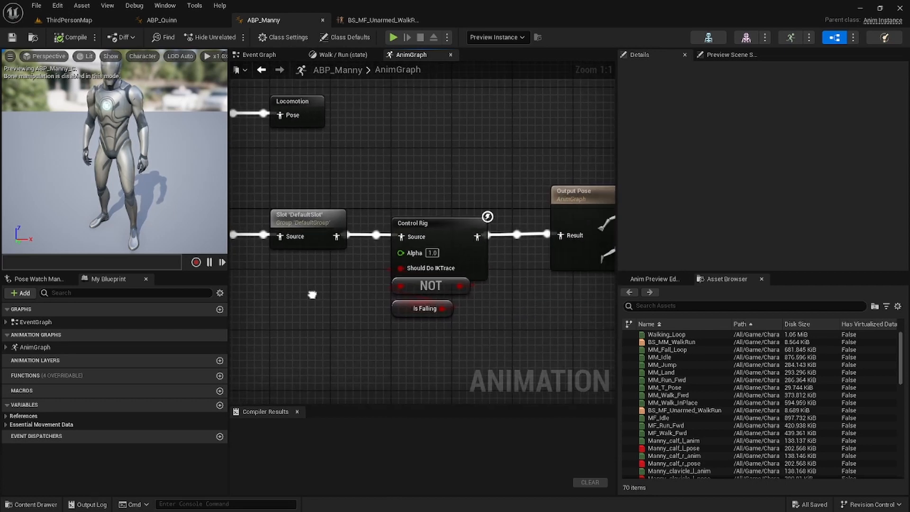
Step: Bypass the Control Rig by linking the DefaultSlot node directly to Output Pose, move the rig nodes below the link, and compile
alt+click(335, 236)
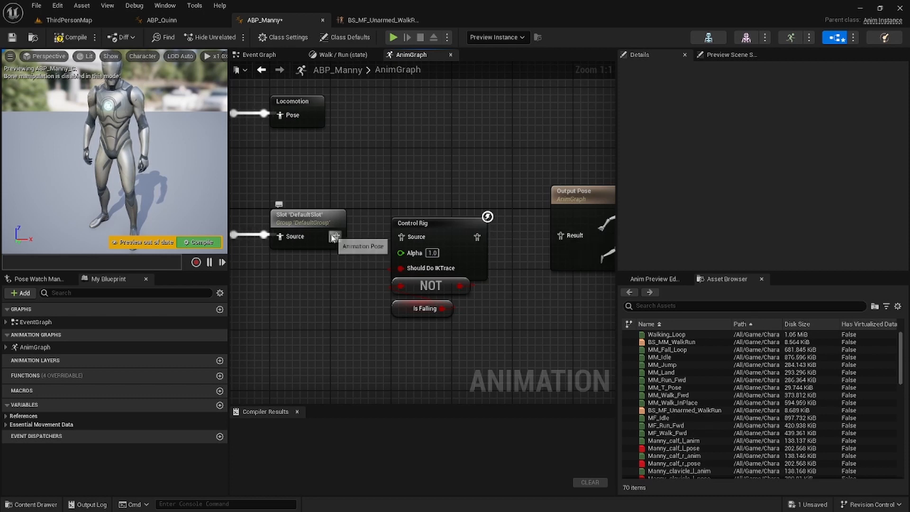
drag(335, 237, 561, 241)
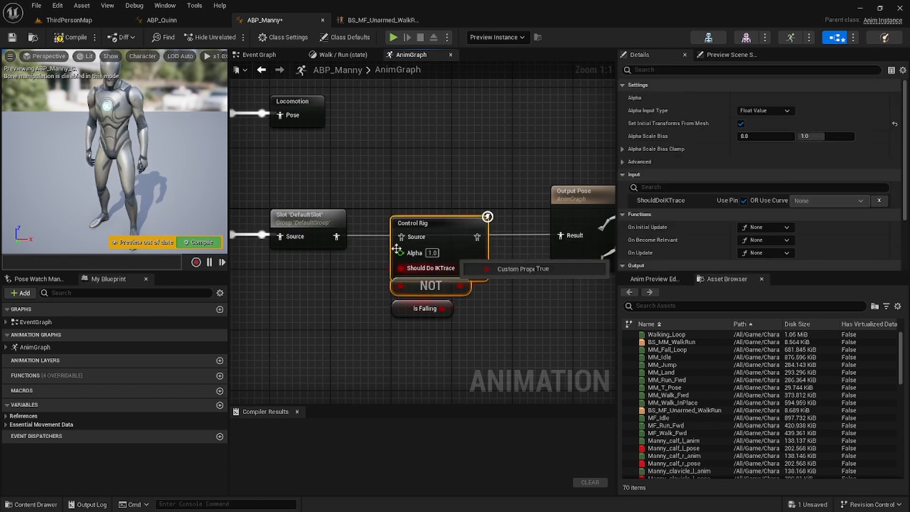
drag(394, 193, 526, 386)
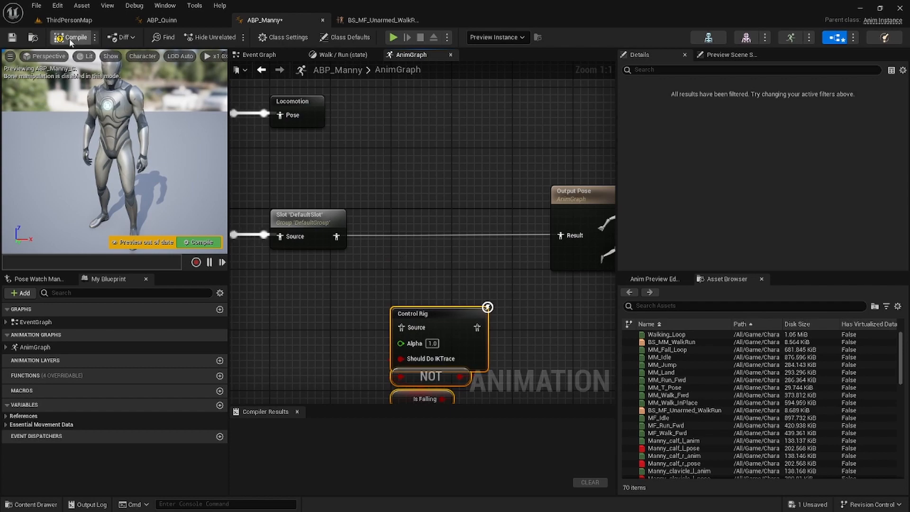
click(70, 38)
Step: Walk and jump the character around the level in a play session to check its animations, end the session and return to ThirdPersonMap
click(393, 37)
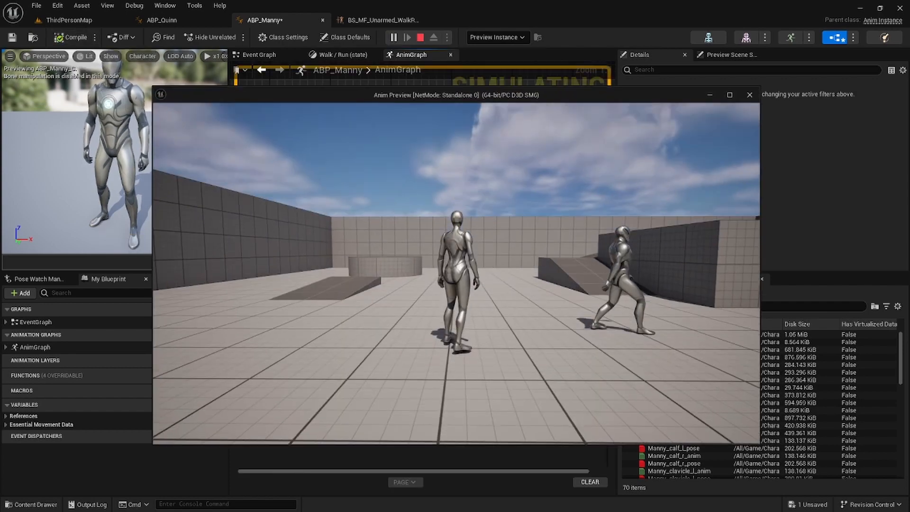
key(w)
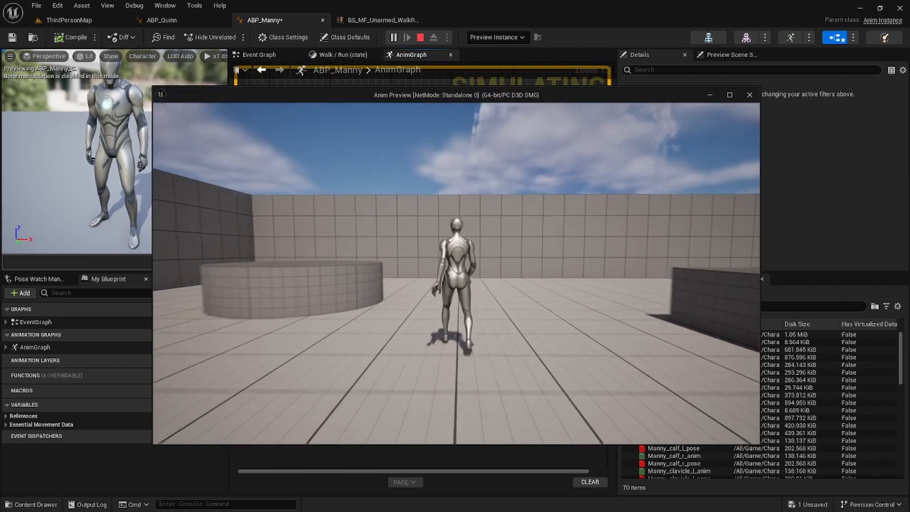
key(w)
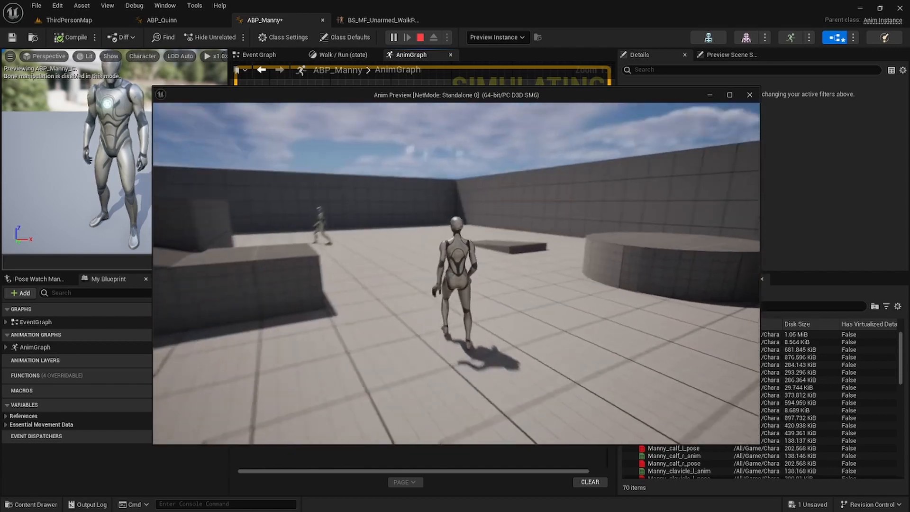
key(w)
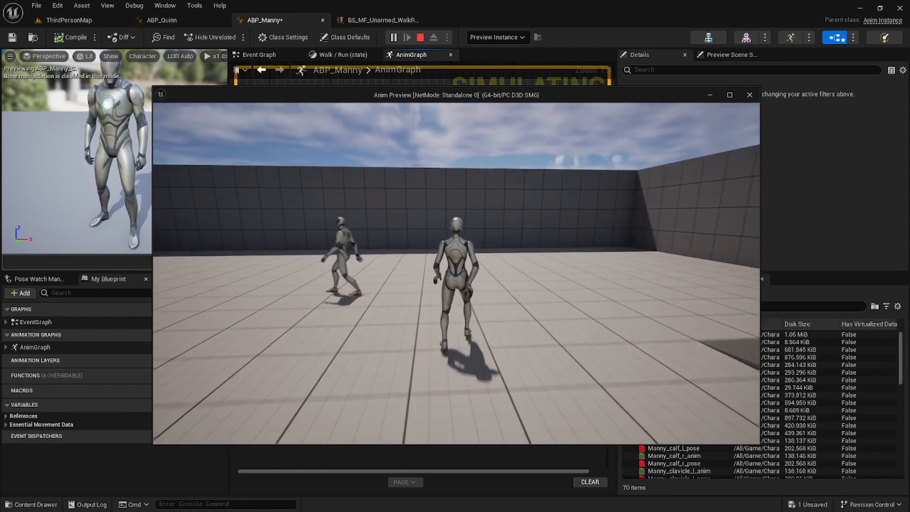
key(w)
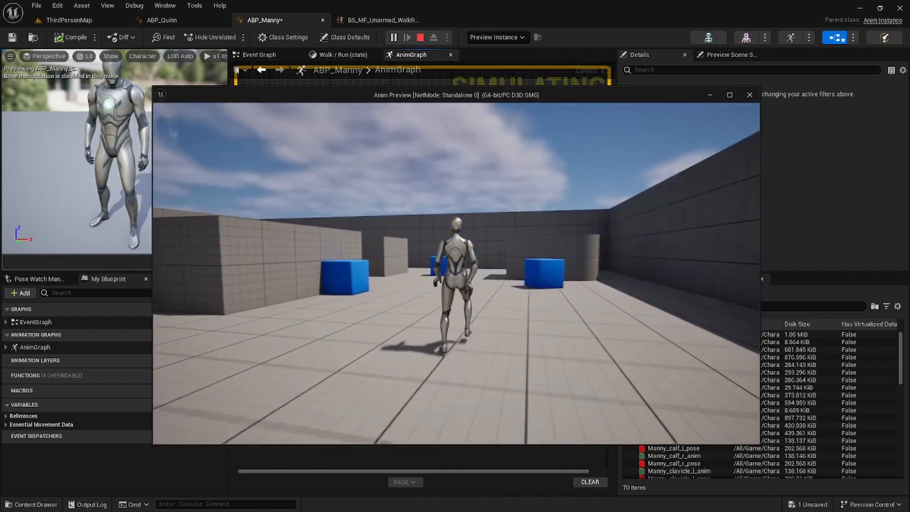
key(w)
key(space)
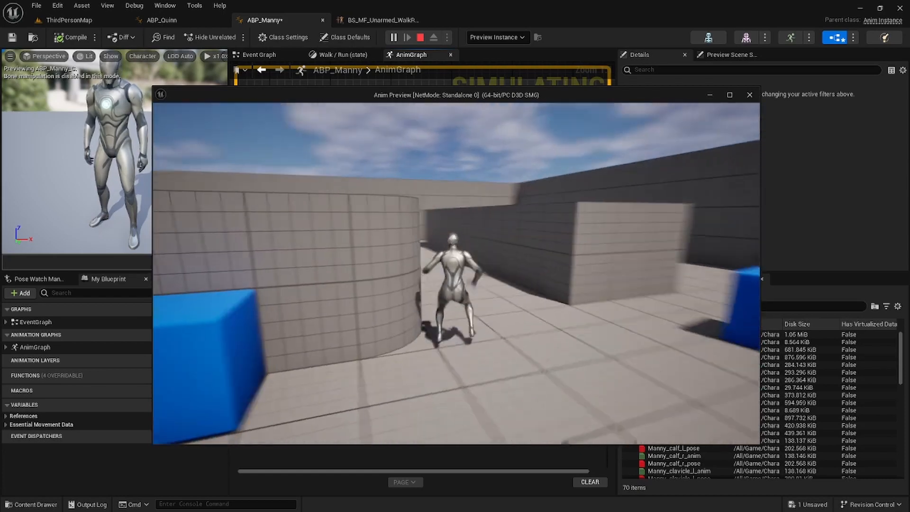
key(w)
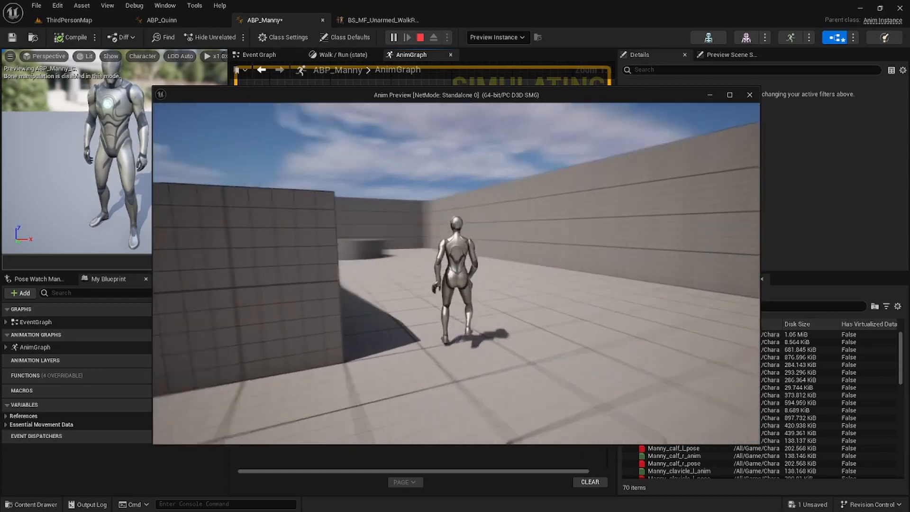
key(w)
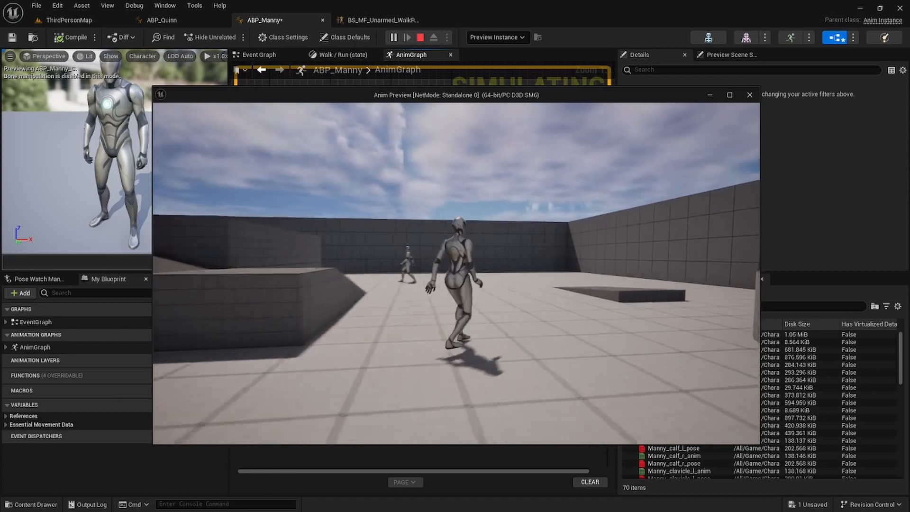
key(w)
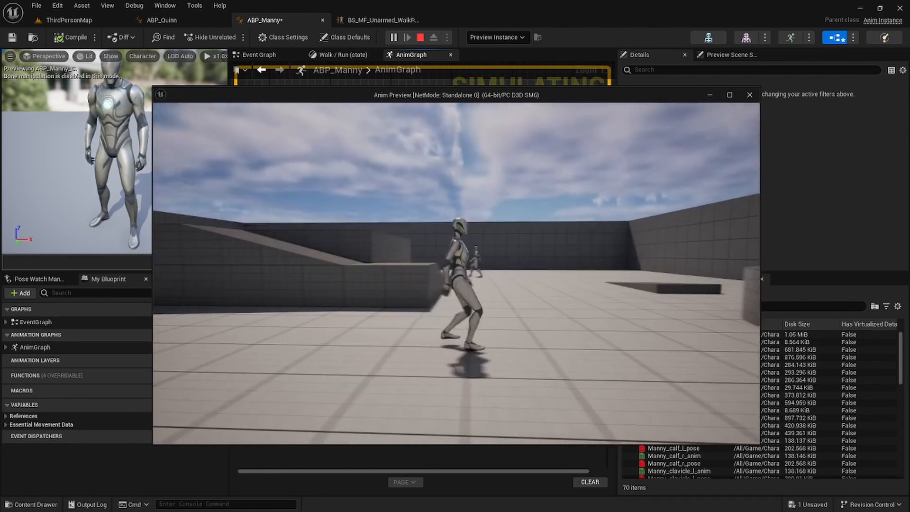
key(w)
key(space)
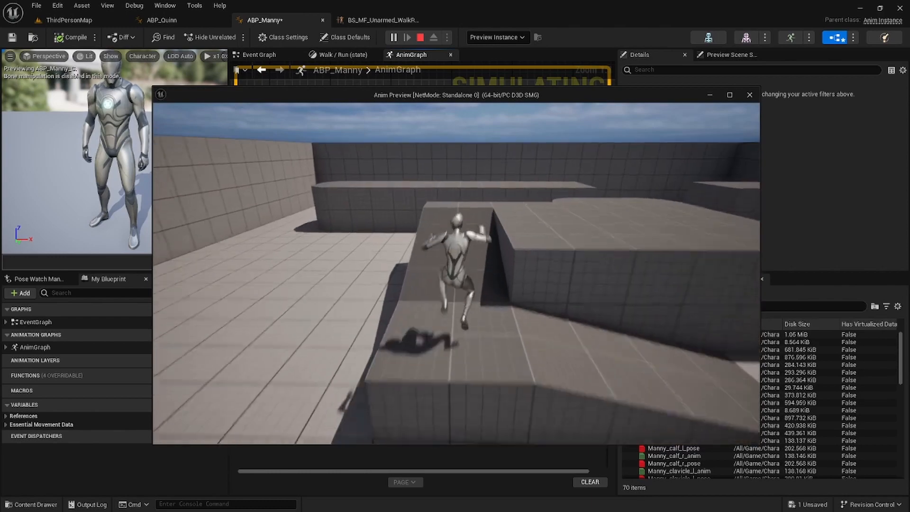
key(w)
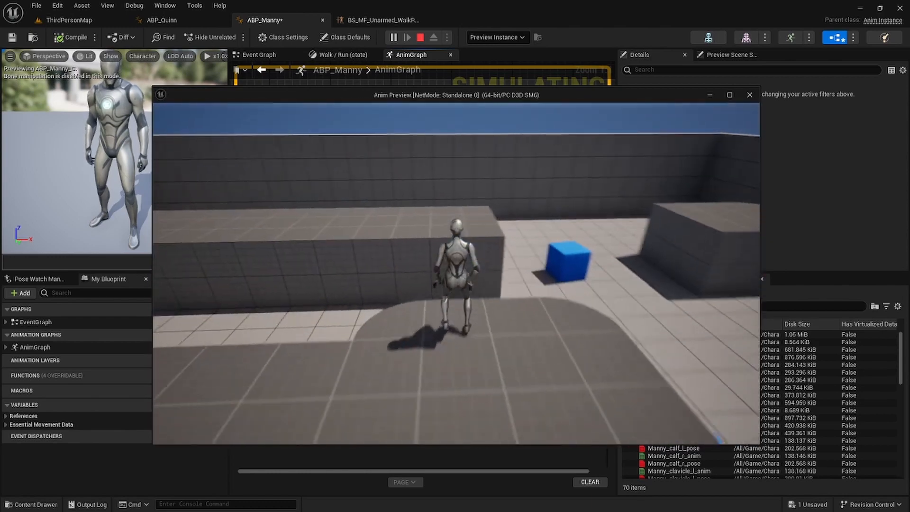
key(w)
key(space)
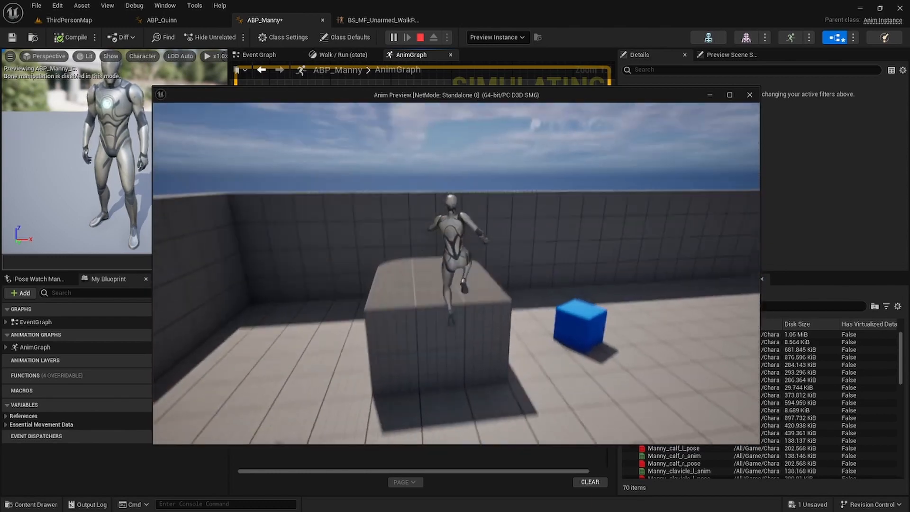
key(w)
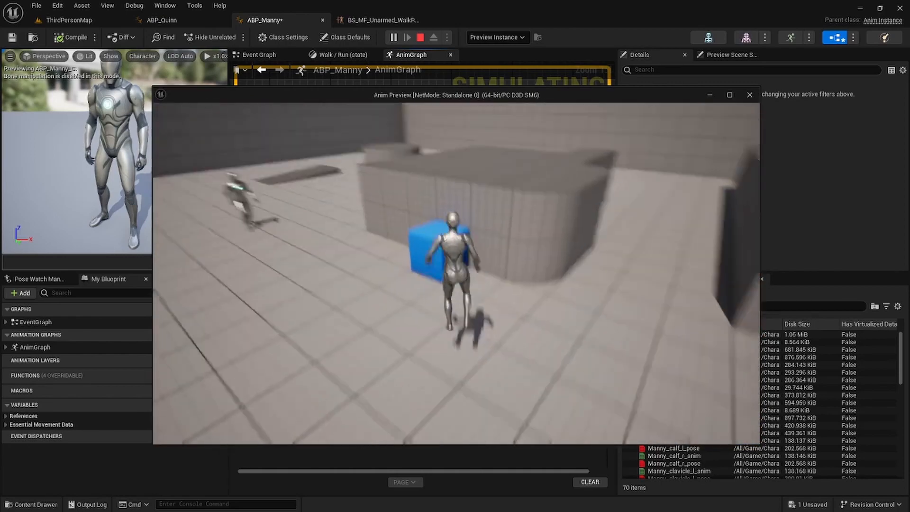
key(space)
key(a)
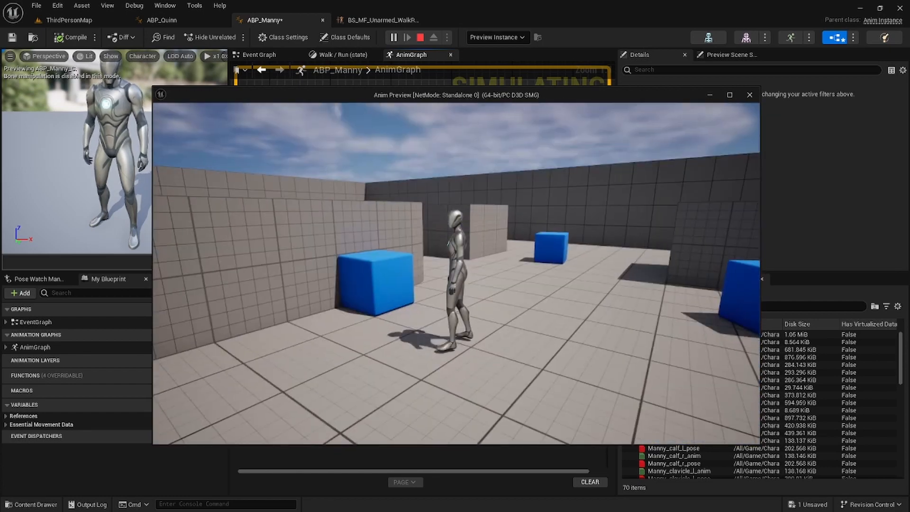
key(Escape)
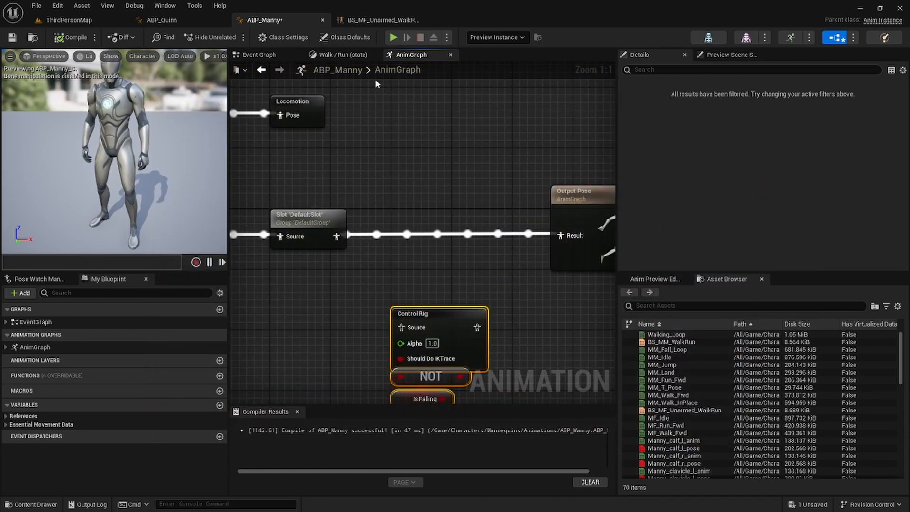
click(69, 20)
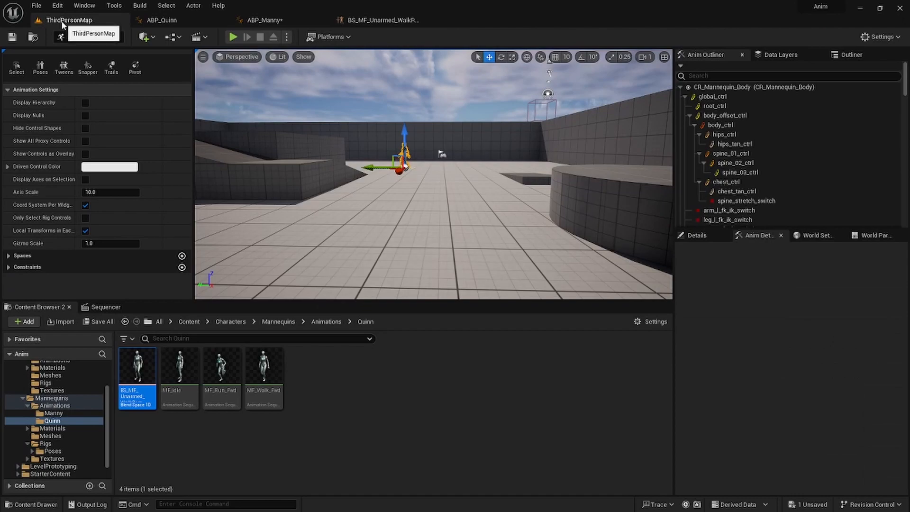